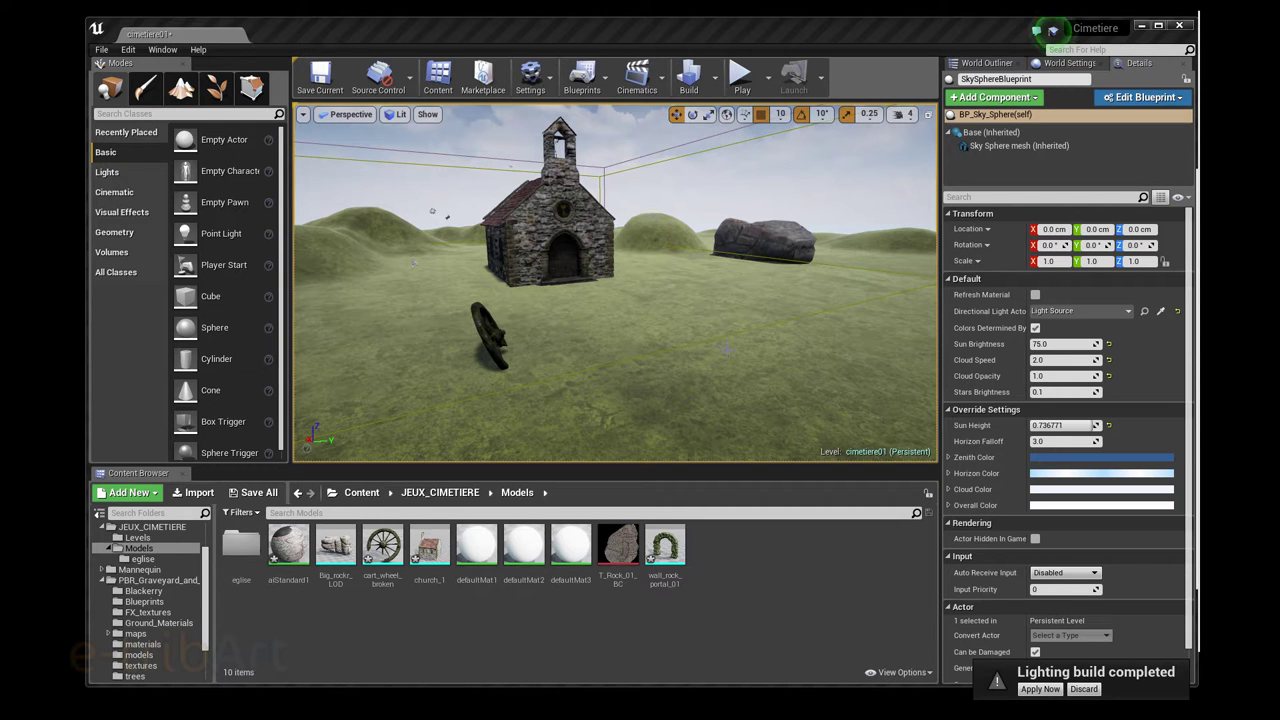
Step: Frame the church and rock, then play-test the level by running the character forward
right_click_drag(707, 313, 704, 312)
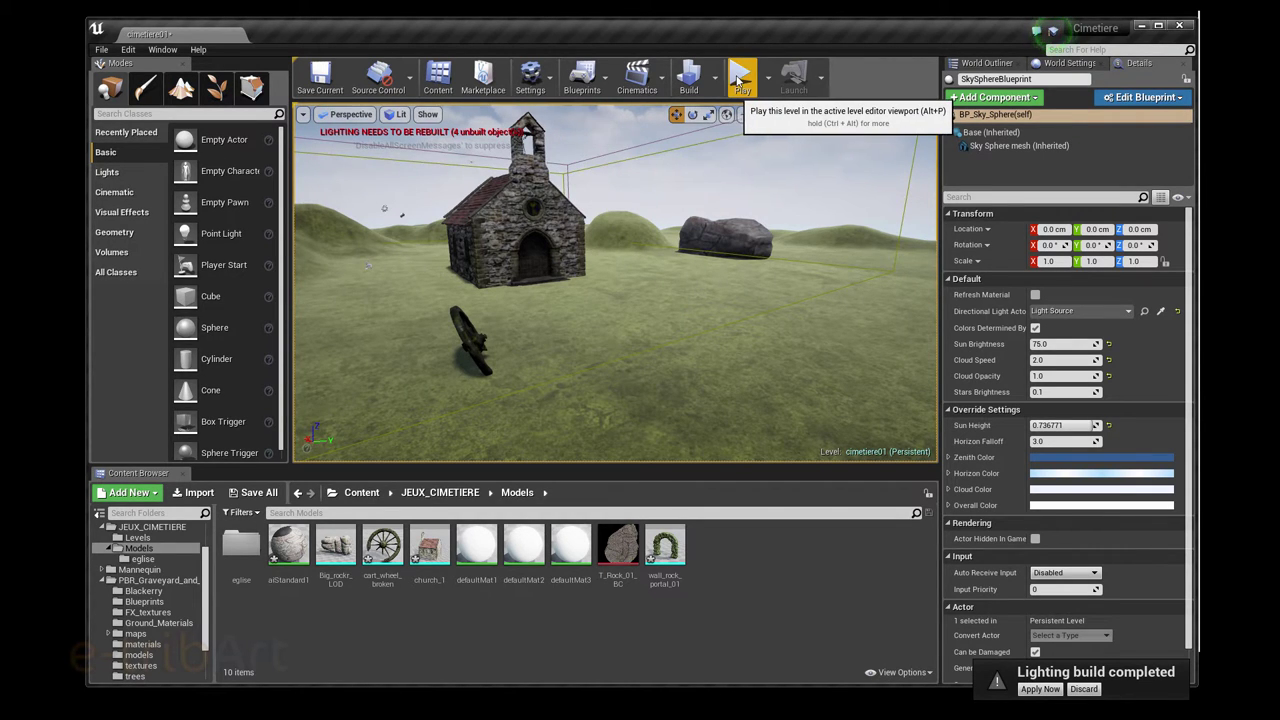
left_click(730, 81)
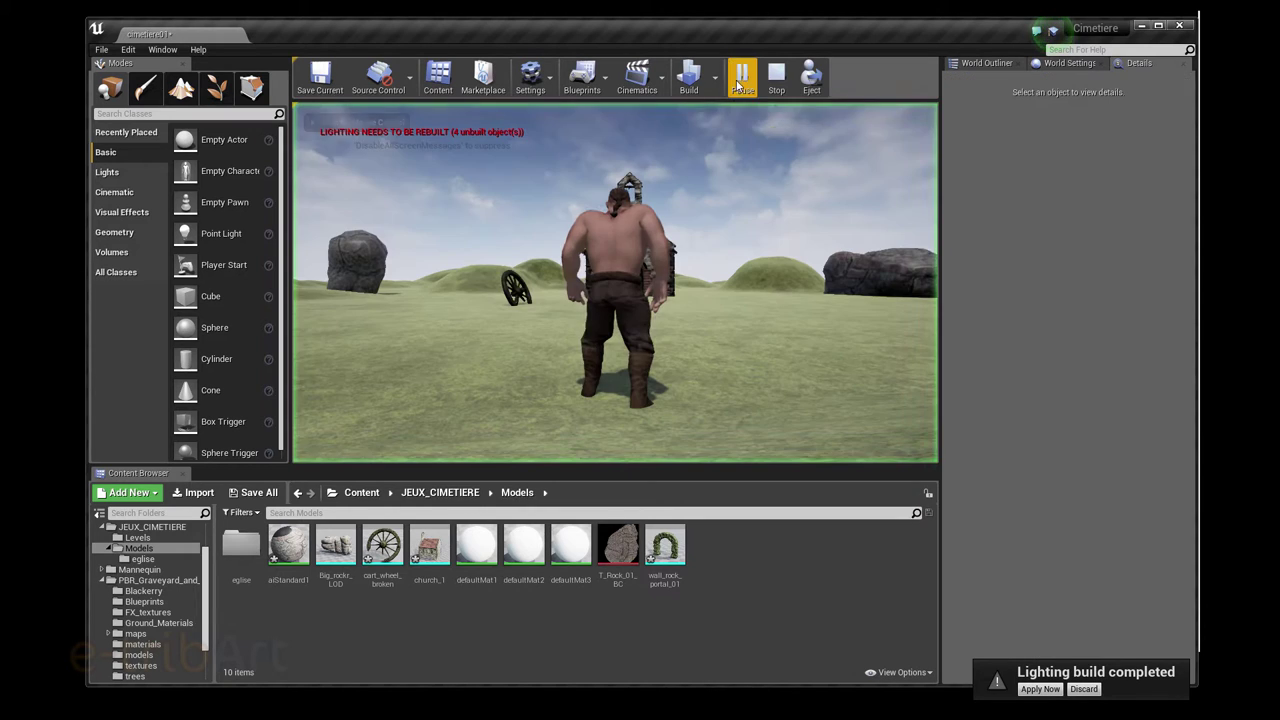
left_click(700, 297)
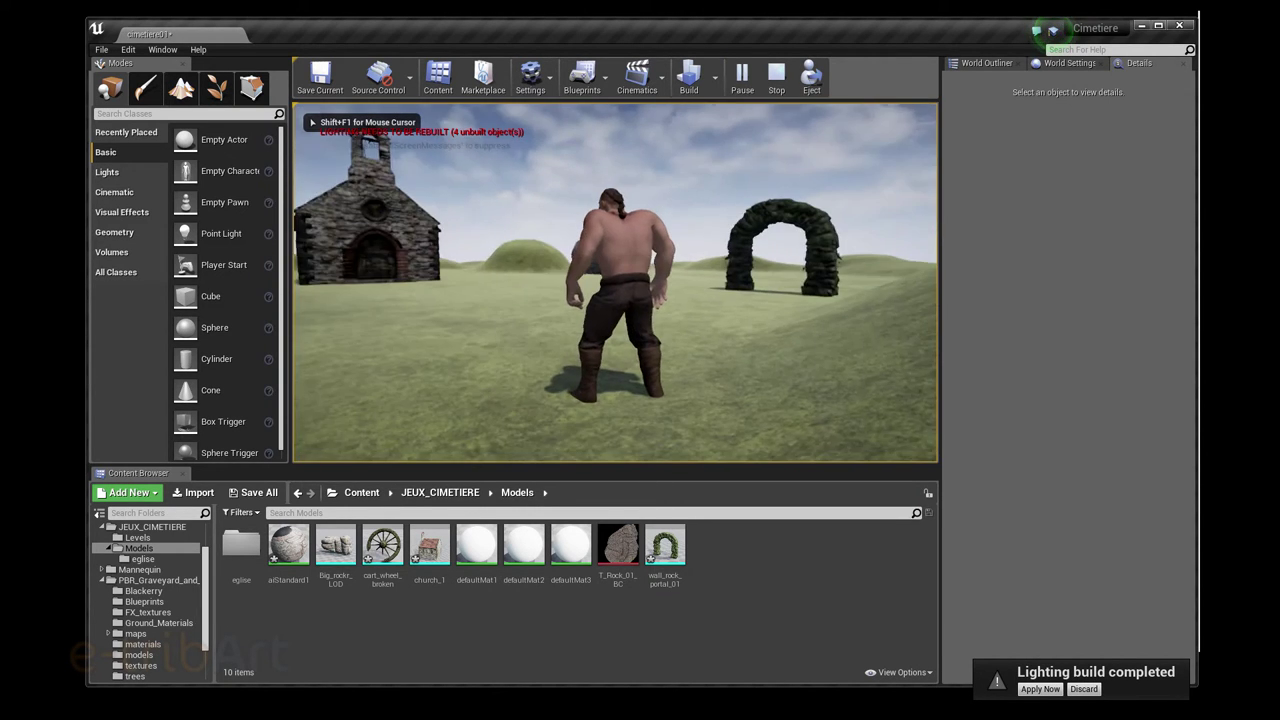
key("w")
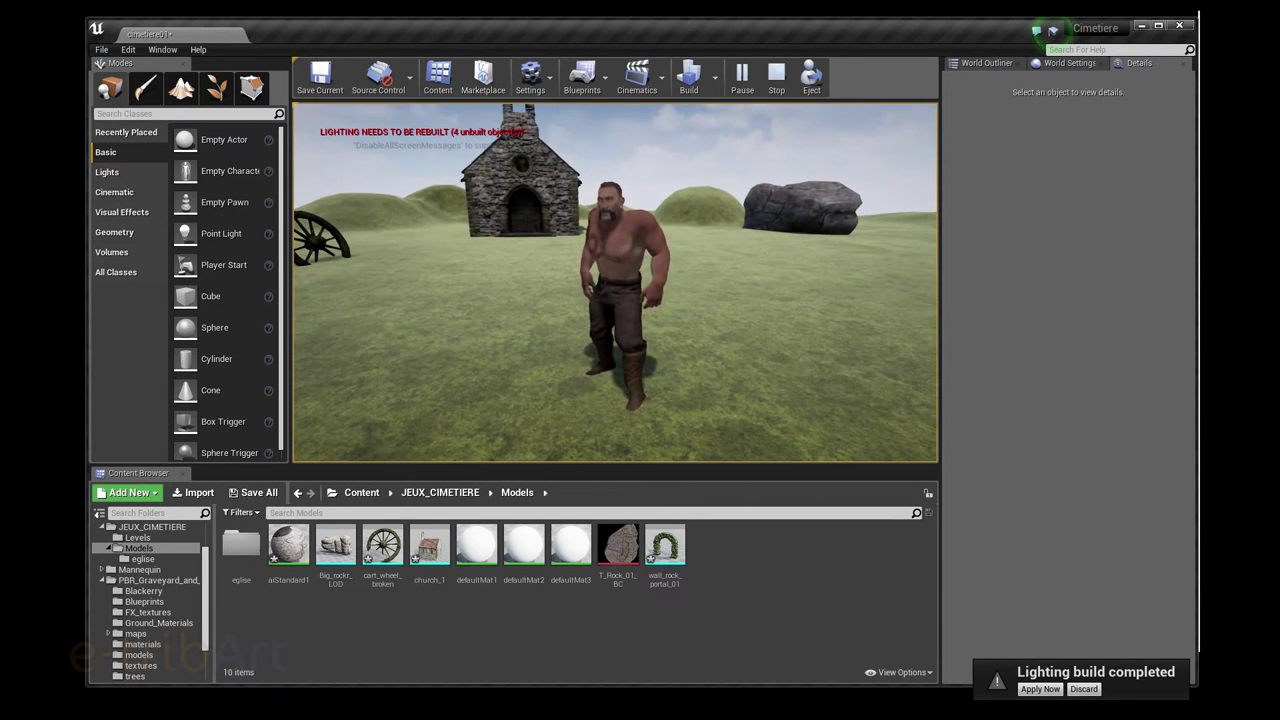
key("Escape")
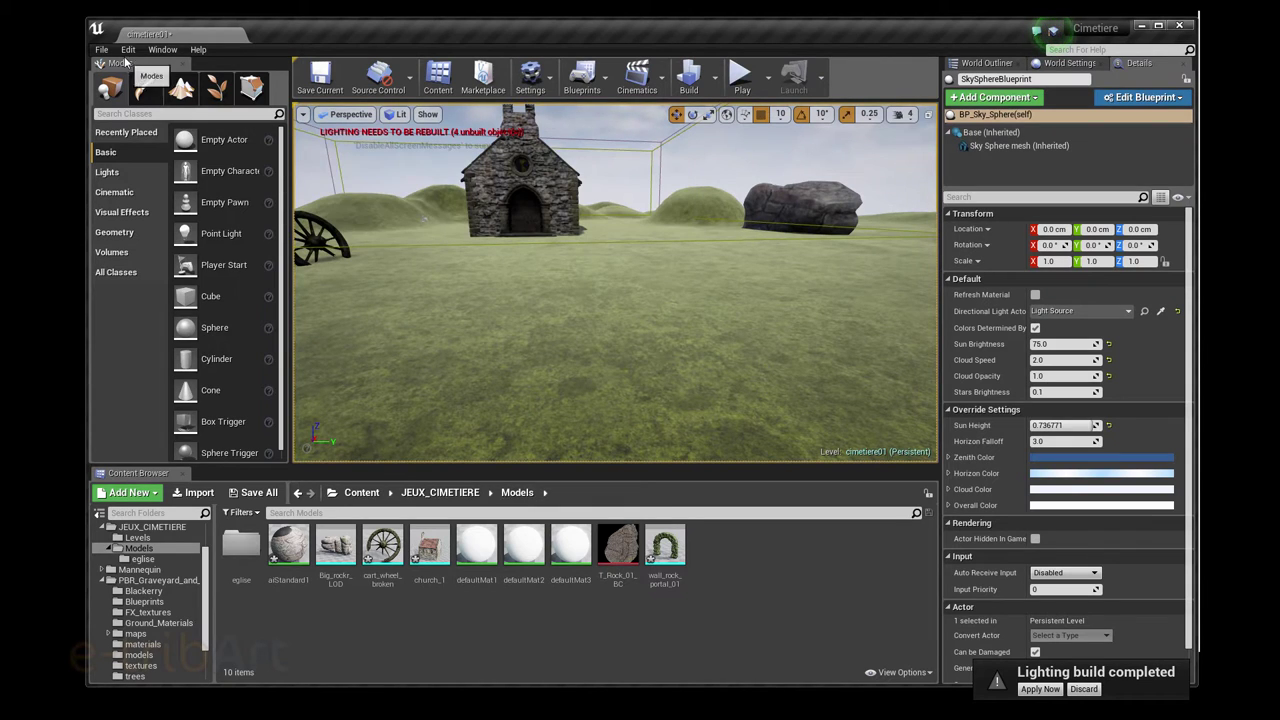
Step: In Project Settings, keep SimplygonMeshReduction as the mesh reduction plugin
left_click(128, 49)
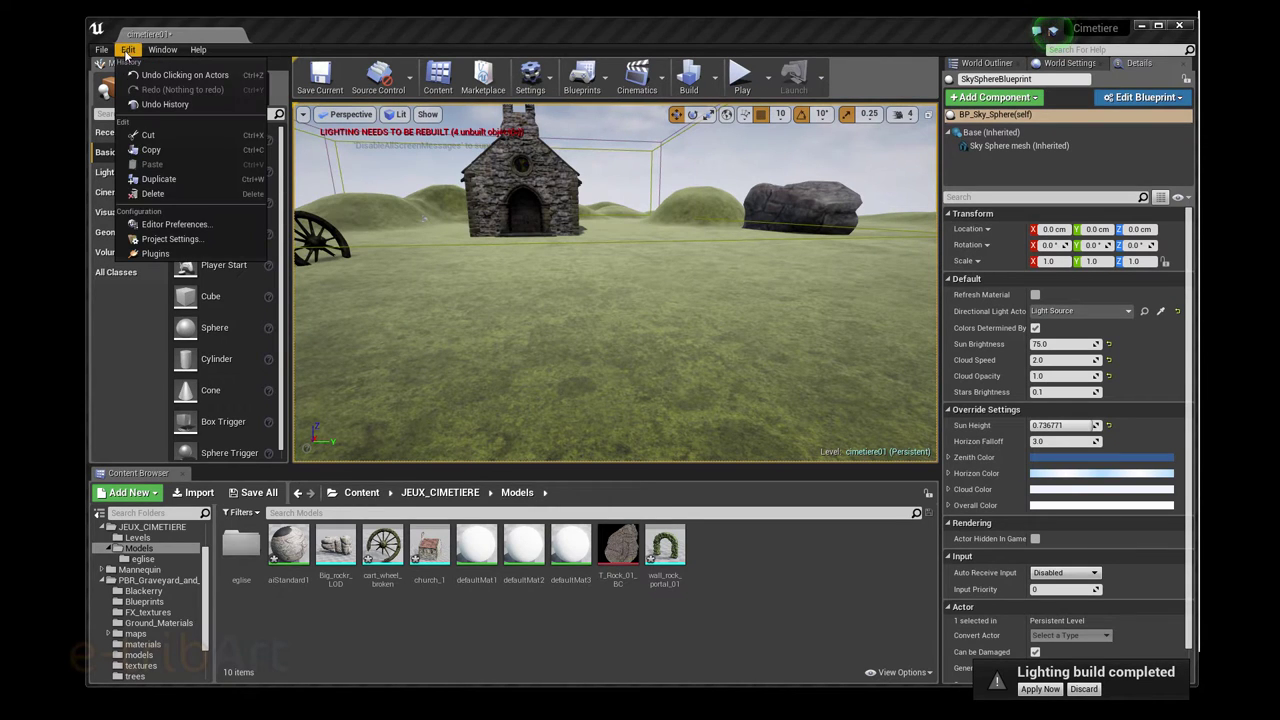
left_click(166, 239)
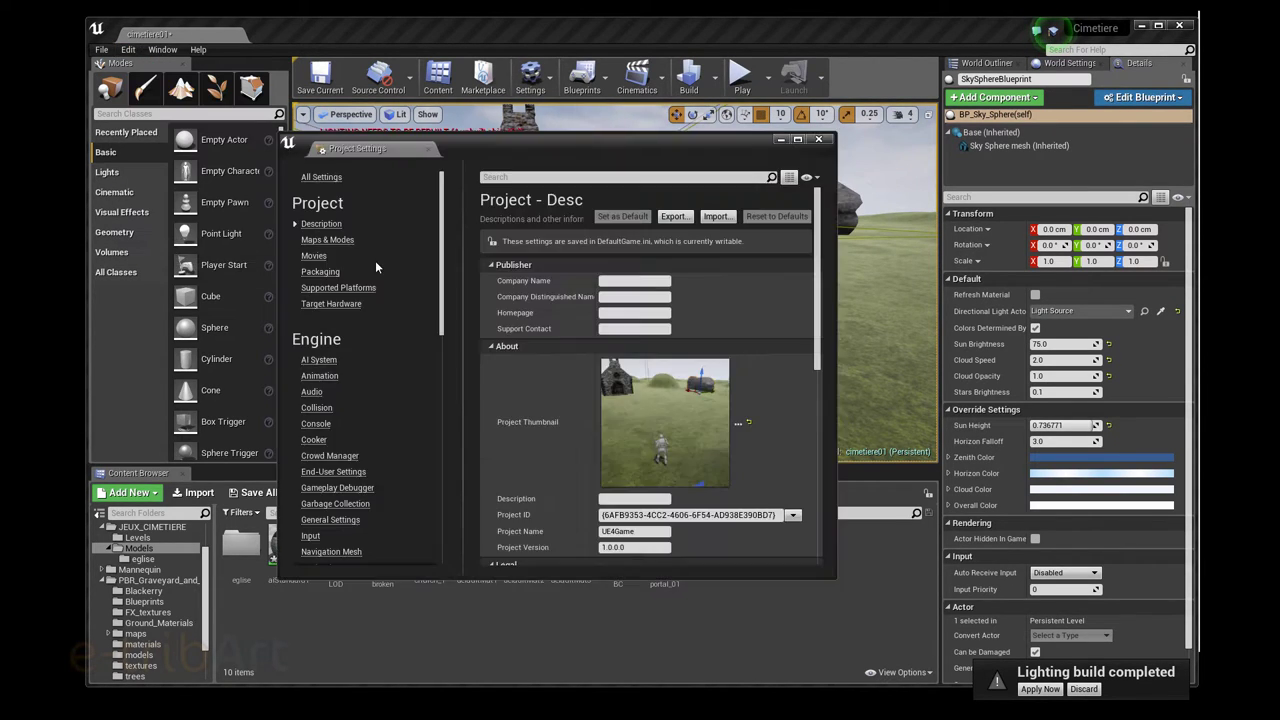
left_click(440, 436)
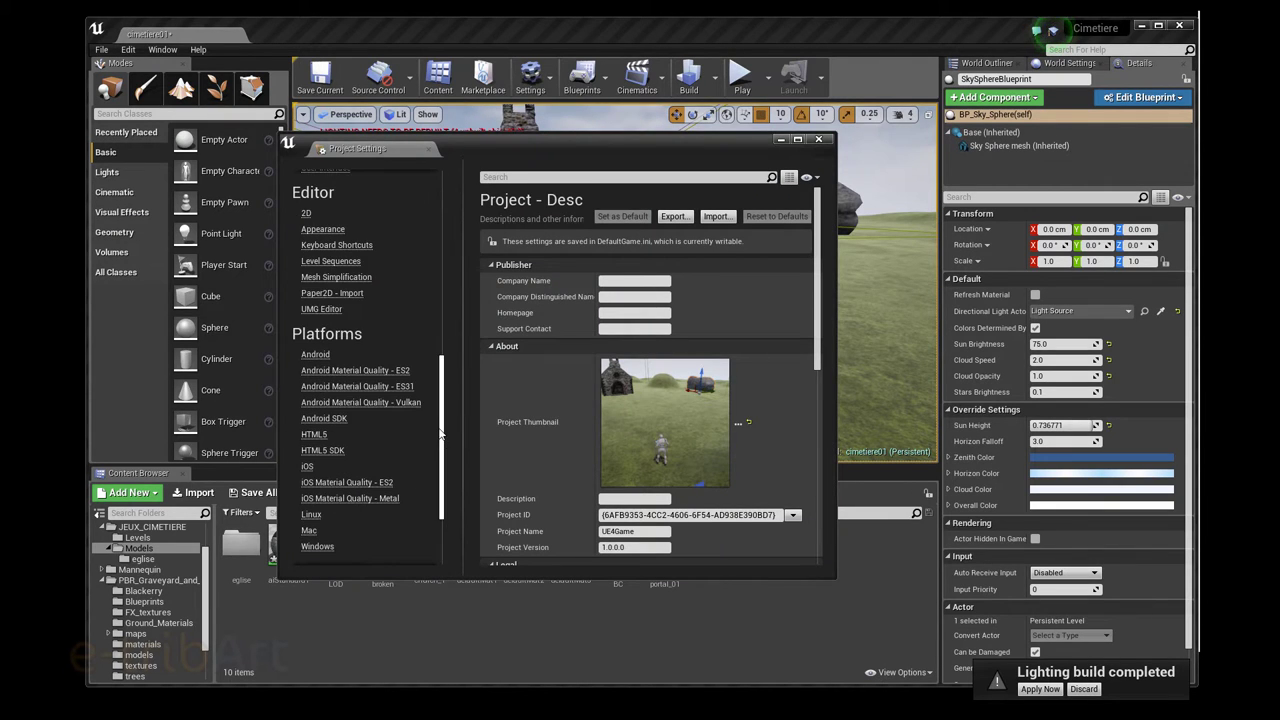
scroll(430, 430, "down", 2)
scroll(420, 410, "up", 4)
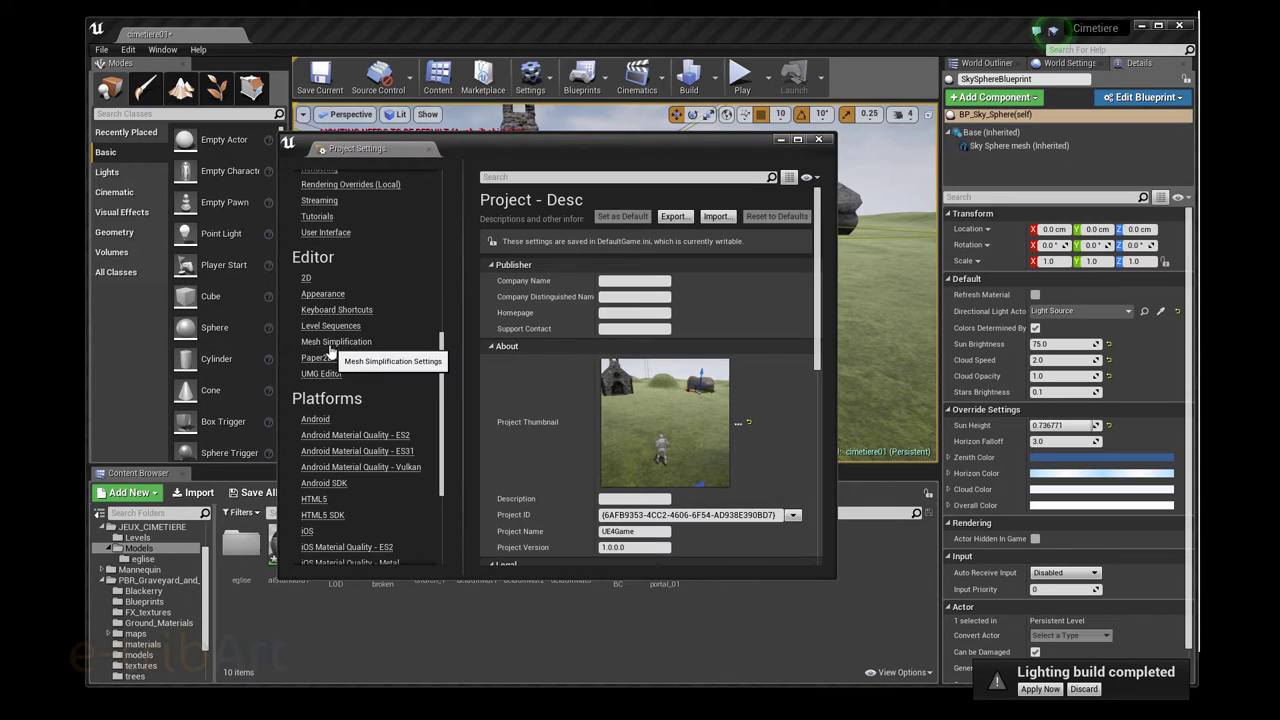
left_click(331, 348)
left_click(626, 284)
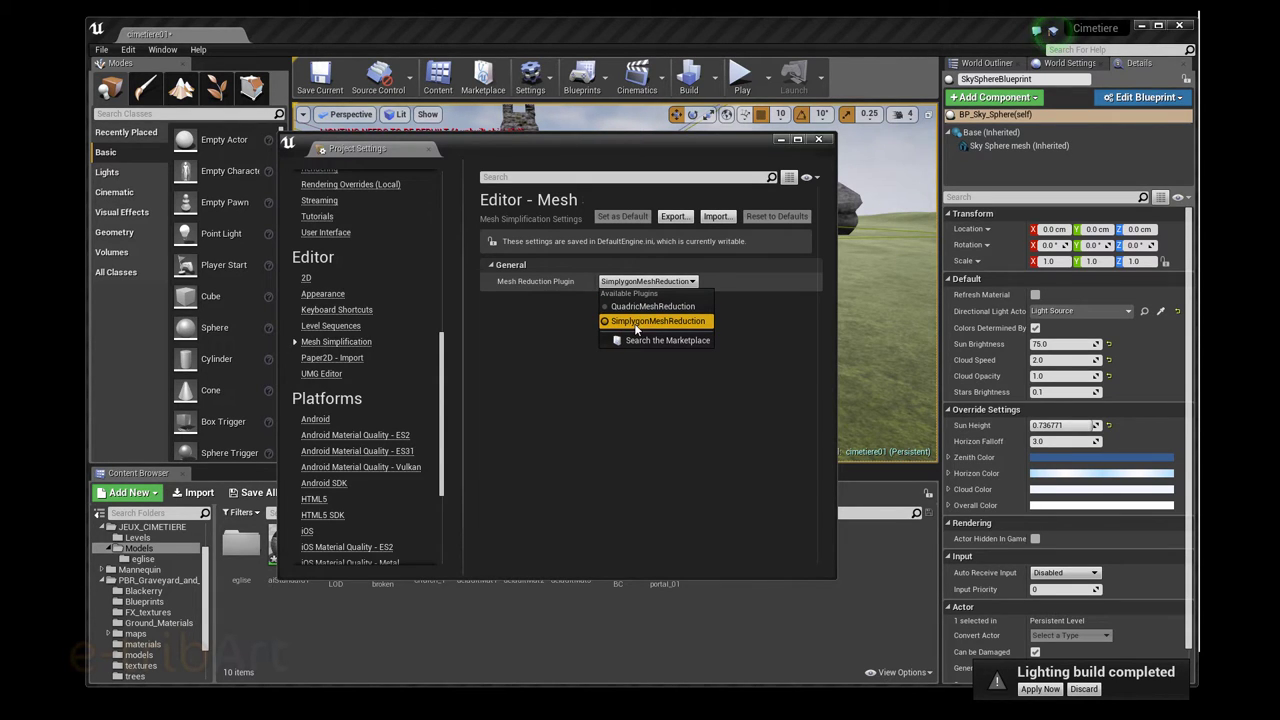
left_click(755, 324)
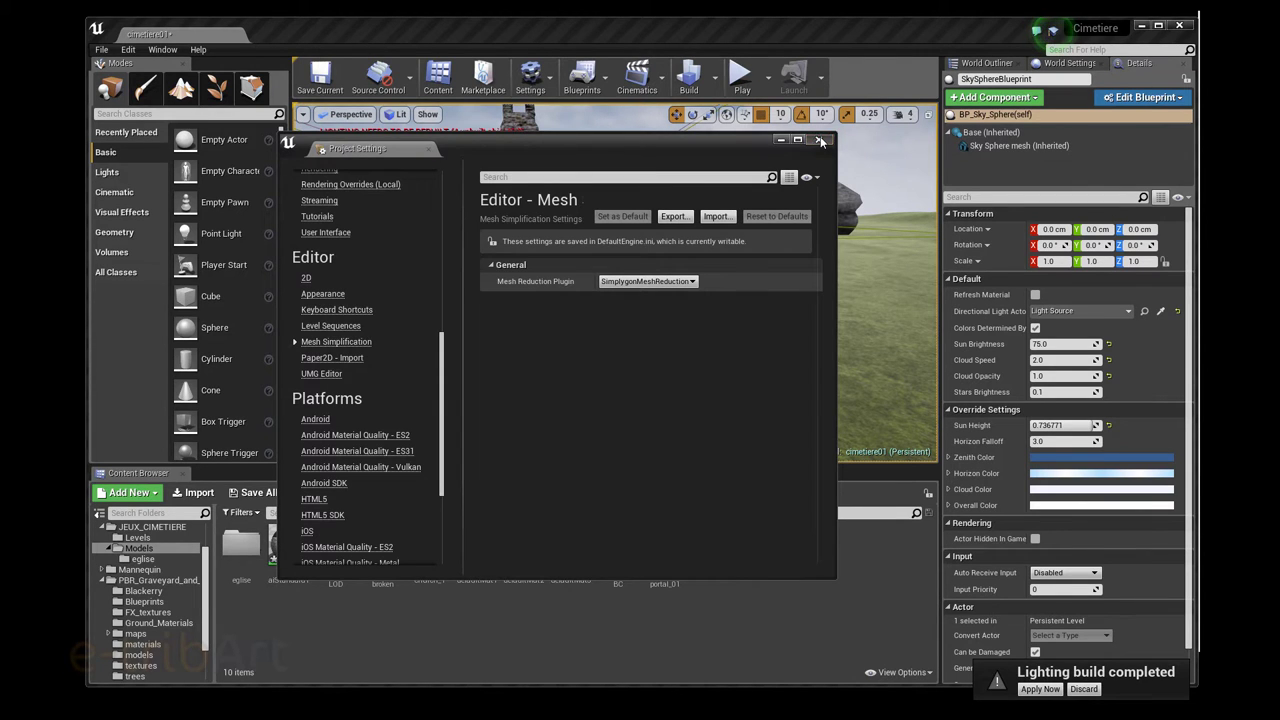
left_click(820, 139)
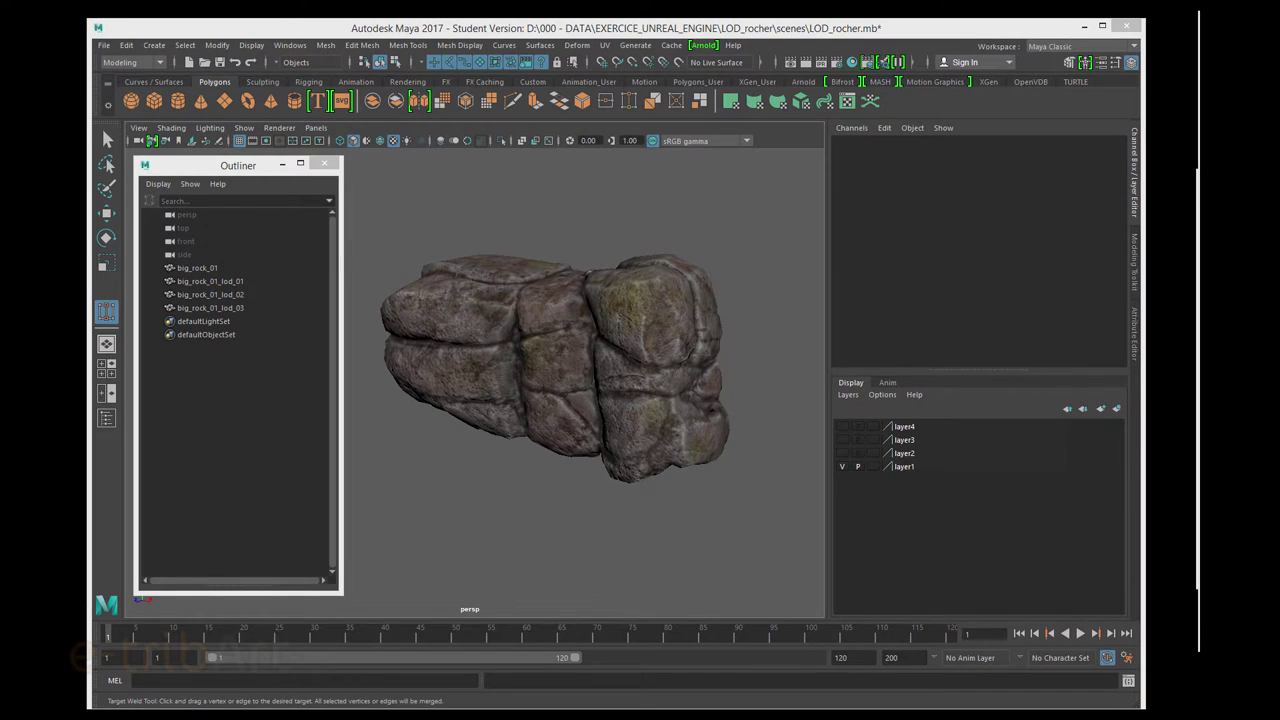
Step: With the Select Tool, select and inspect the full-detail big_rock_01 on layer1
left_click_drag(580, 377, 632, 339, "alt")
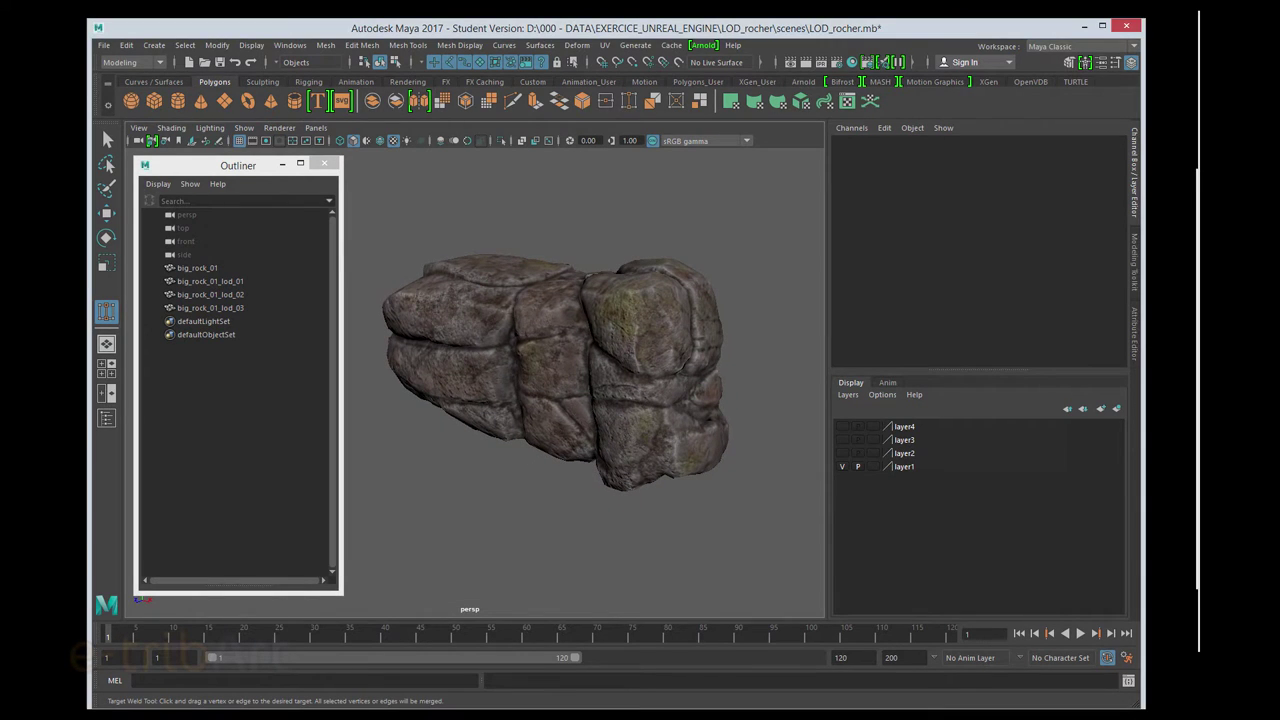
left_click(107, 139)
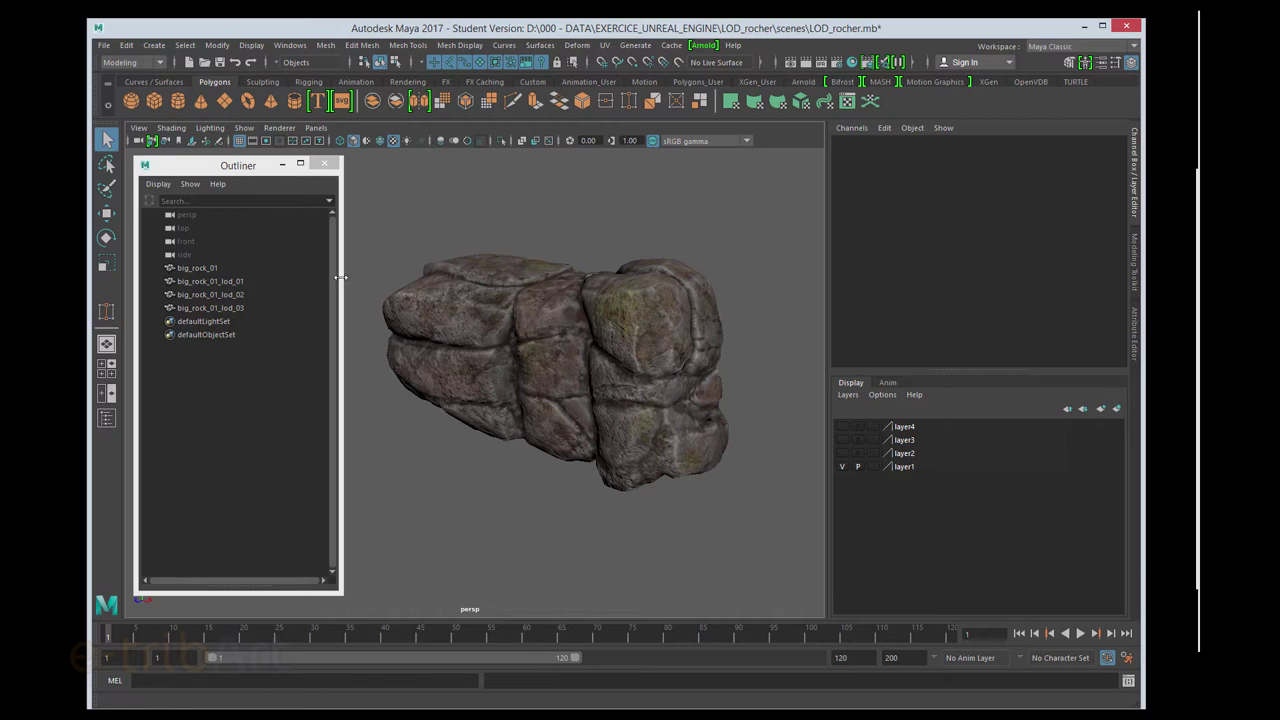
left_click(865, 472)
left_click(858, 467)
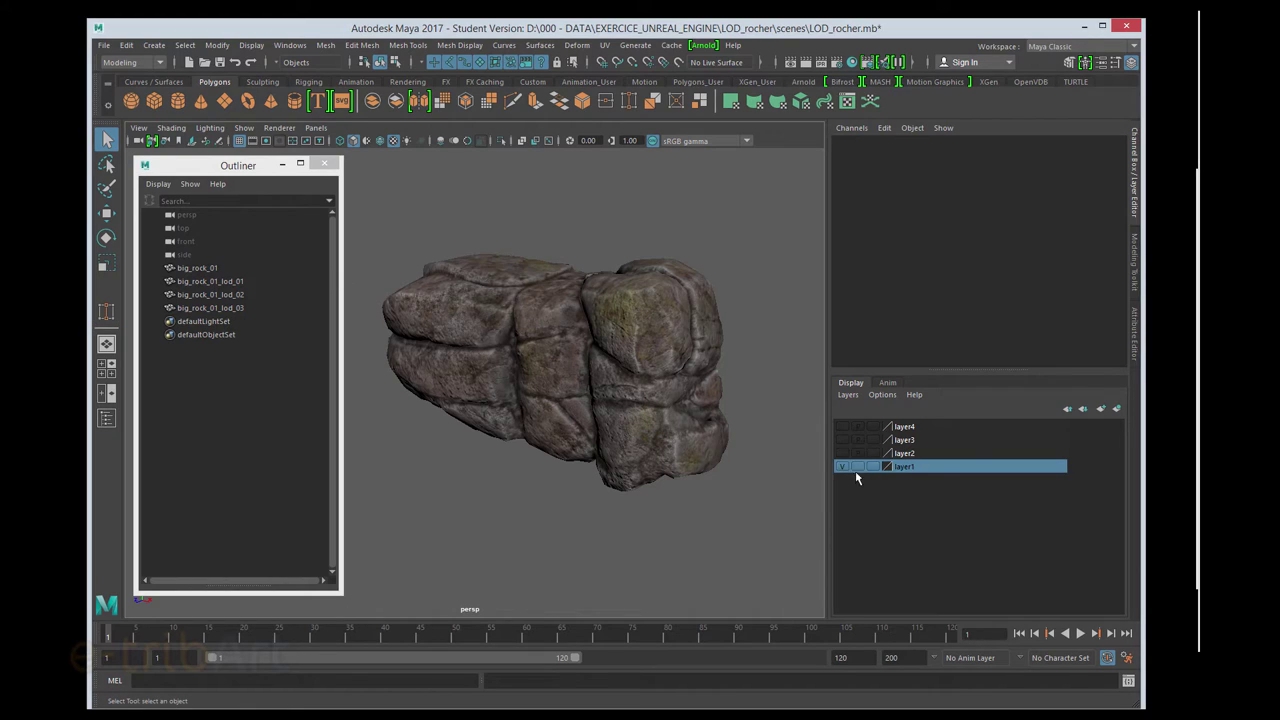
left_click(671, 449)
left_click_drag(671, 449, 669, 461, "alt")
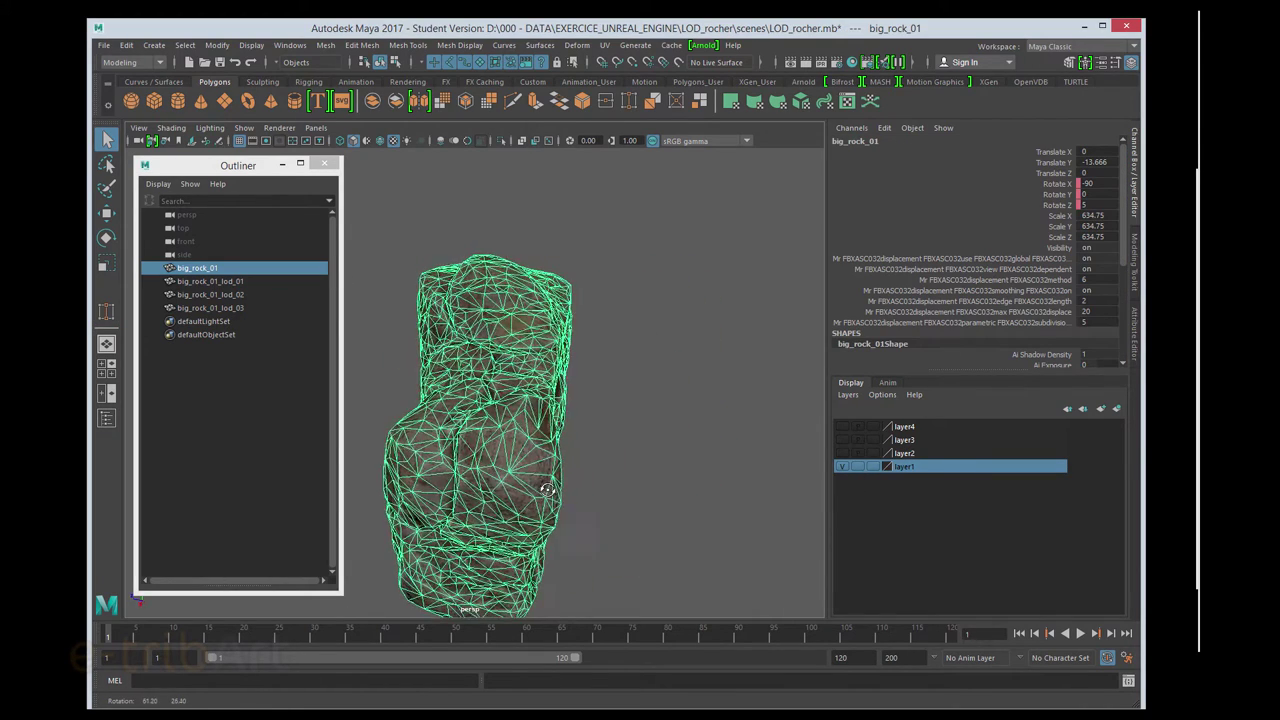
scroll(669, 461, "up", 2)
scroll(658, 457, "up", 2)
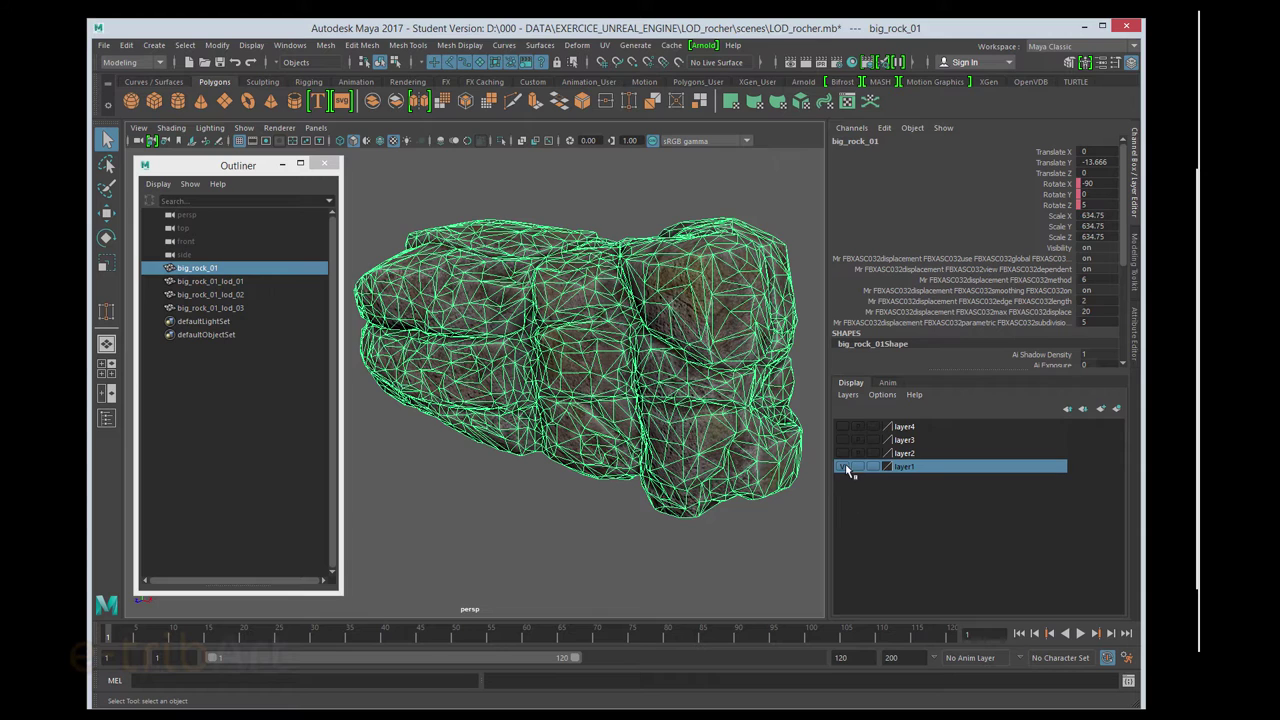
Step: Step through layer2 and layer3, selecting lod_01 and lod_02, until only layer4 shows
left_click(845, 467)
left_click(842, 453)
left_click(693, 406)
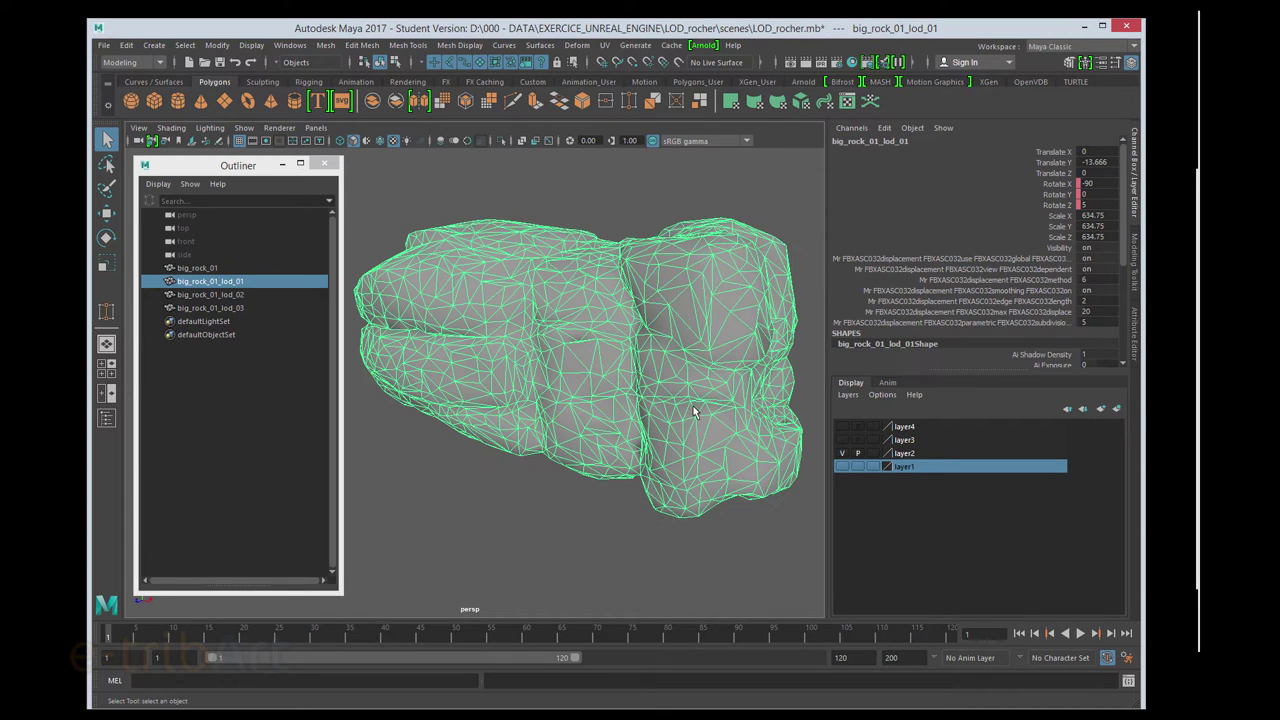
left_click(842, 453)
left_click(842, 440)
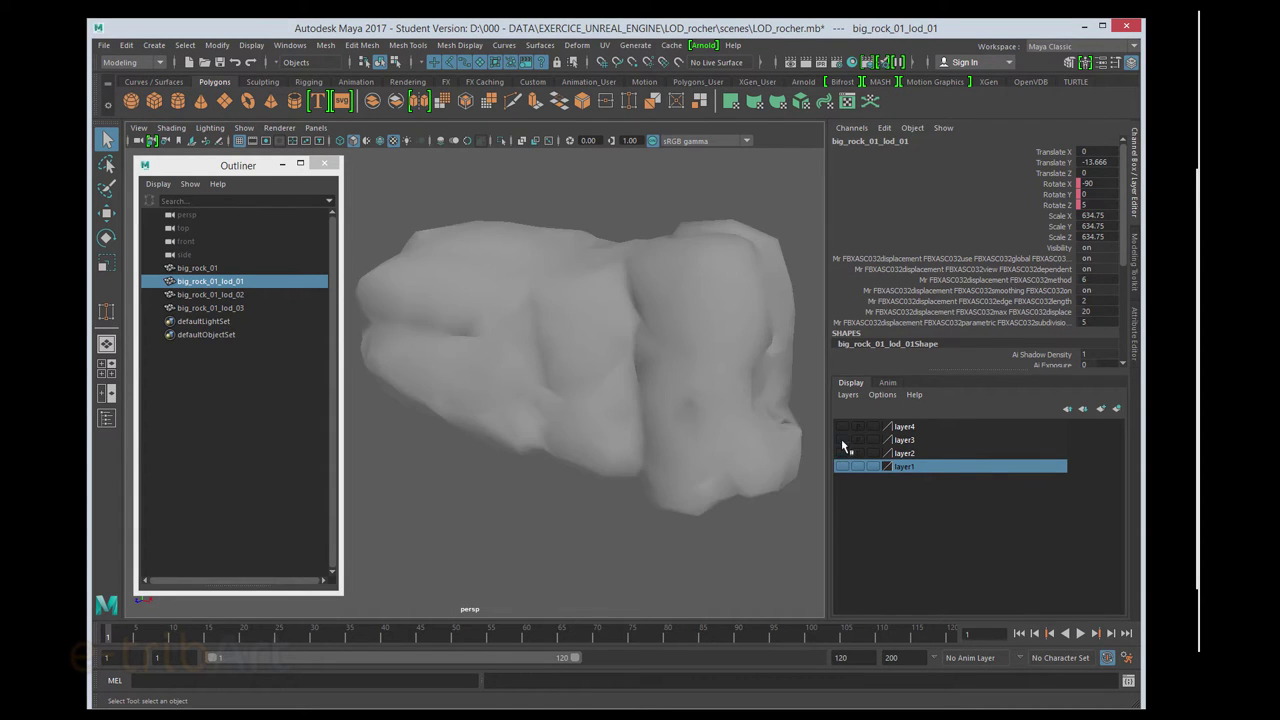
left_click(642, 362)
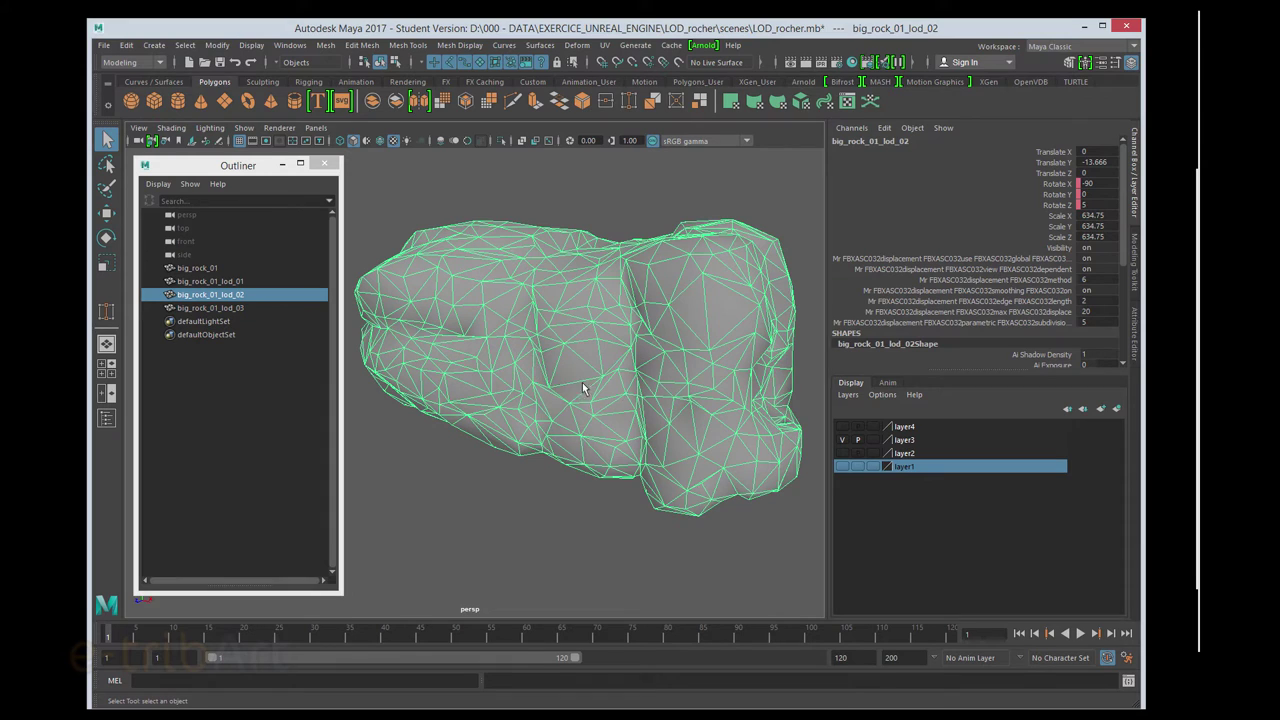
left_click(842, 440)
left_click(842, 426)
Step: Select big_rock_01_lod_03, widen the viewport over the Channel Box, and open the Mesh menu
left_click(669, 404)
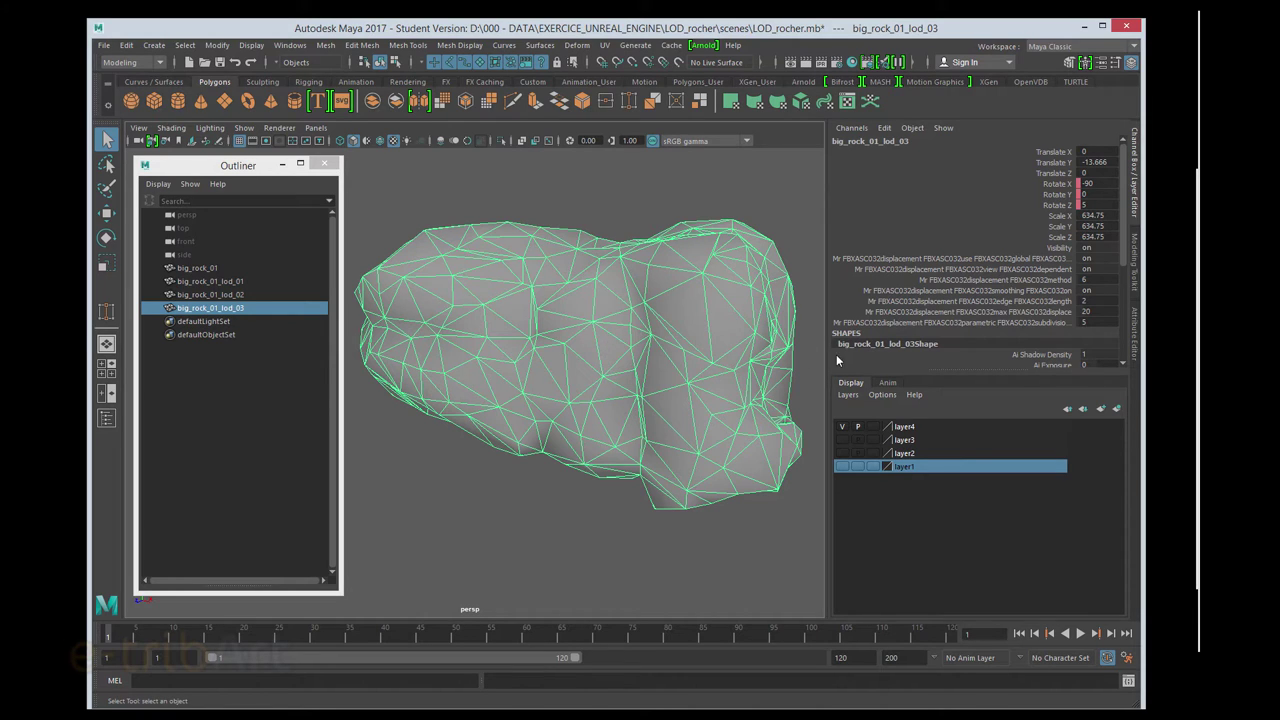
left_click_drag(827, 355, 957, 357)
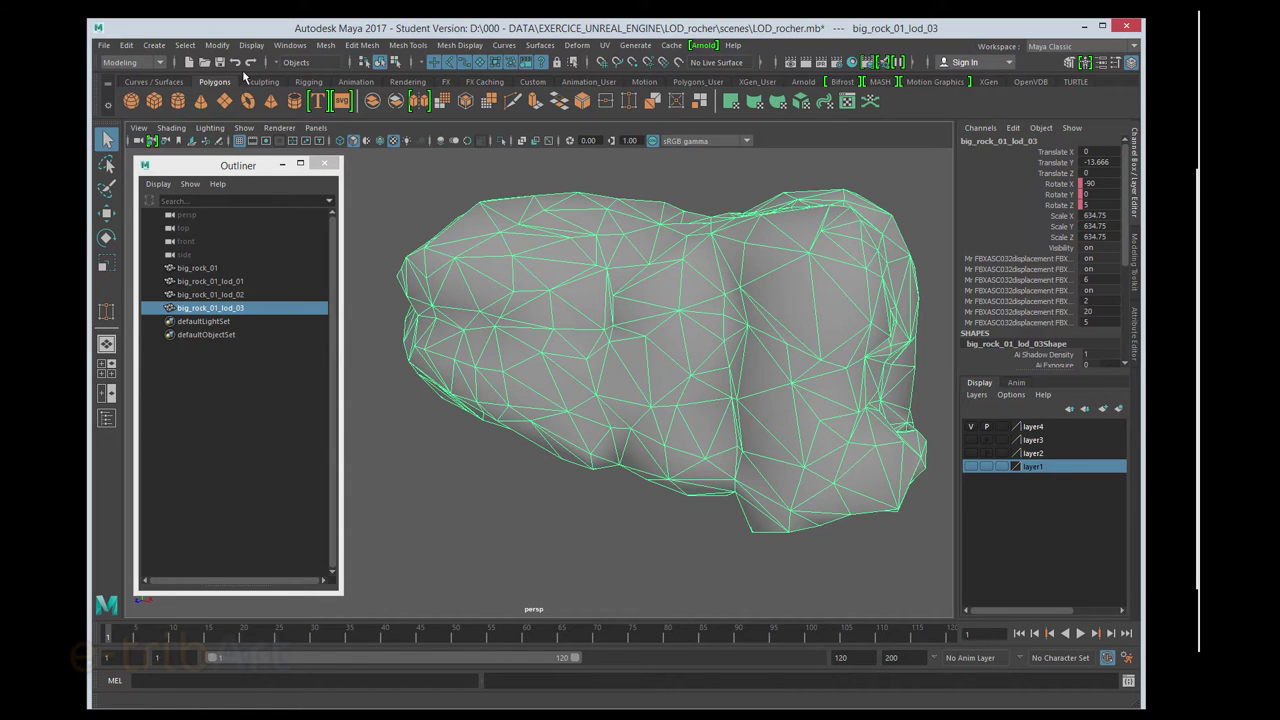
left_click(327, 47)
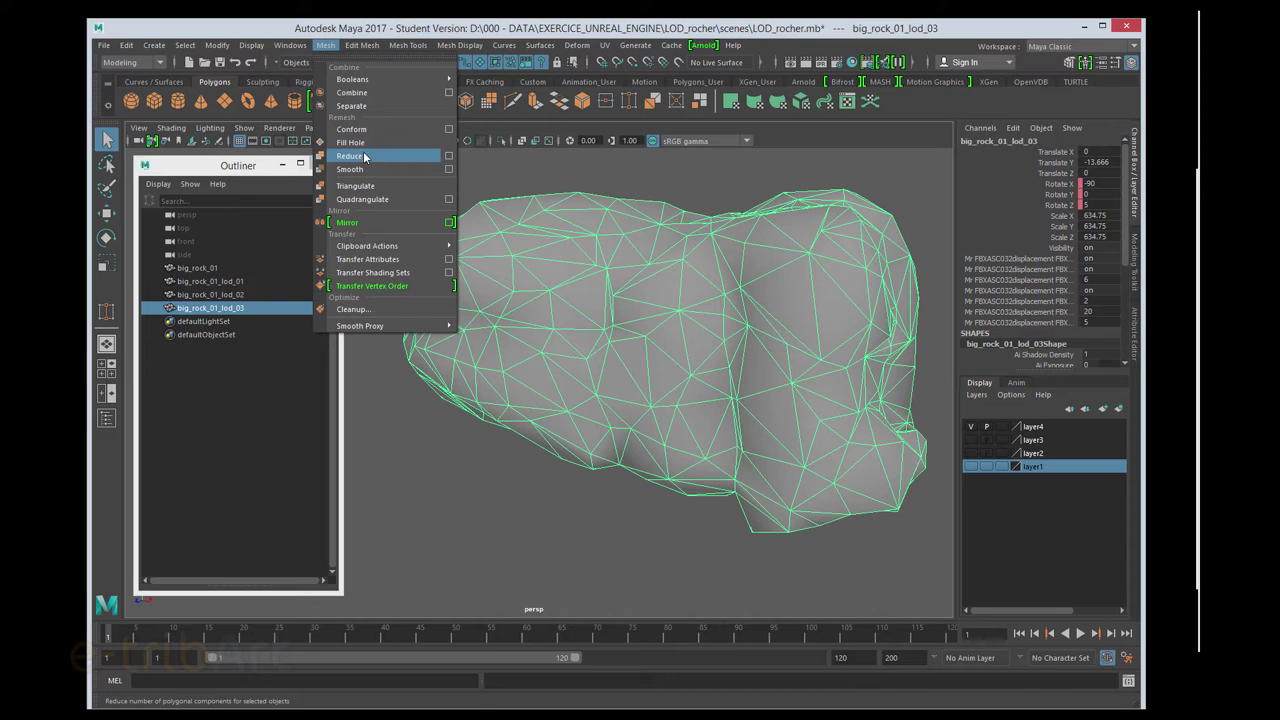
Step: Open the Edit > LOD > Generate LOD Meshes option box for big_rock_01_lod_03
left_click(209, 170)
left_click(150, 47)
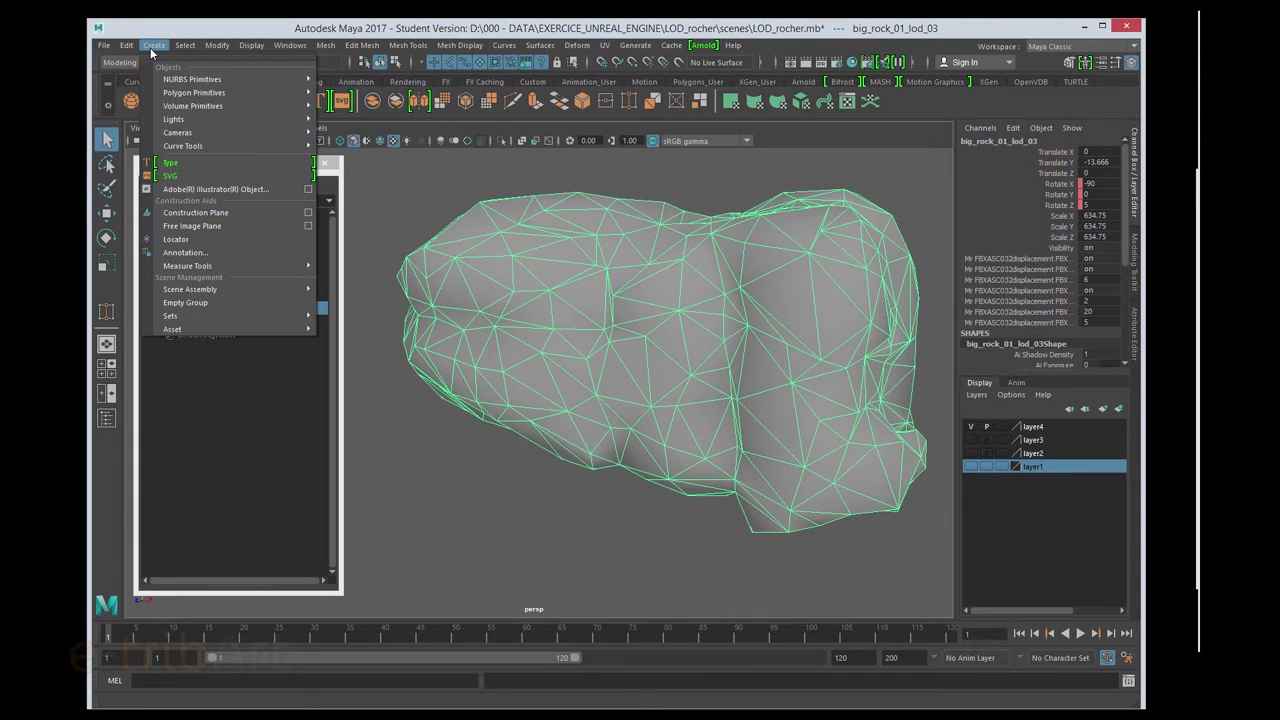
left_click(150, 47)
left_click(126, 45)
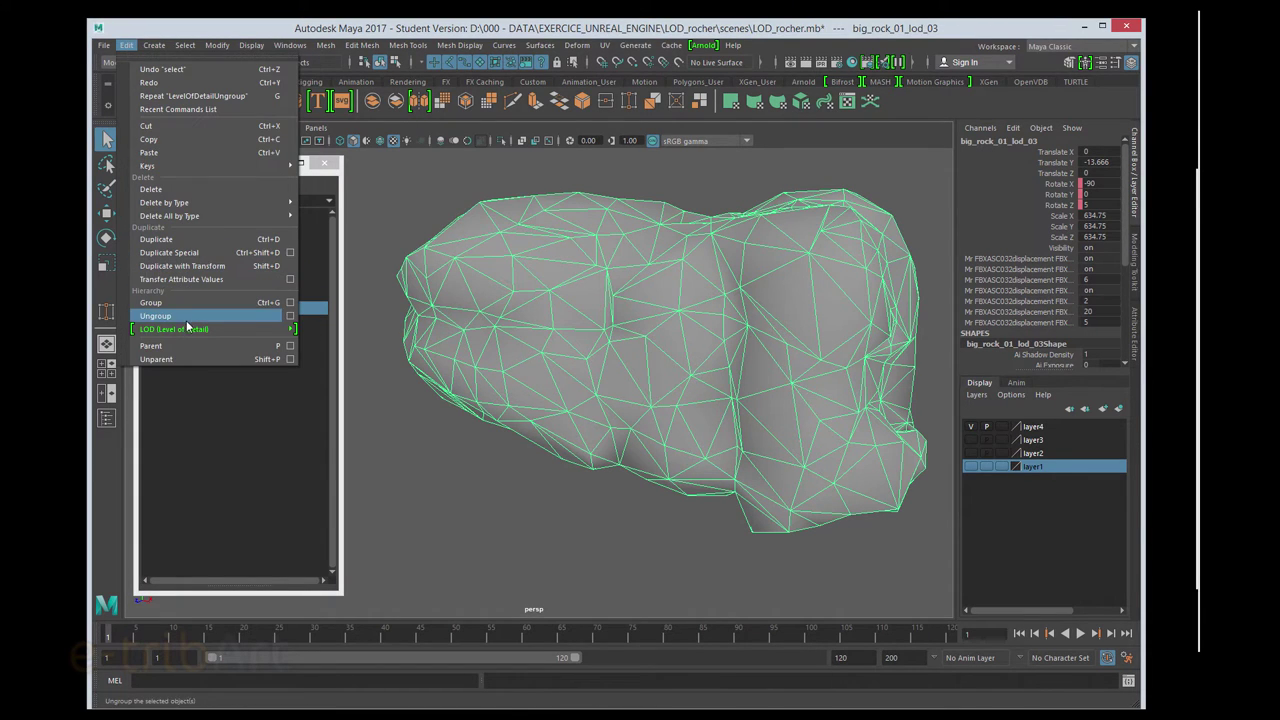
mouse_move(165, 330)
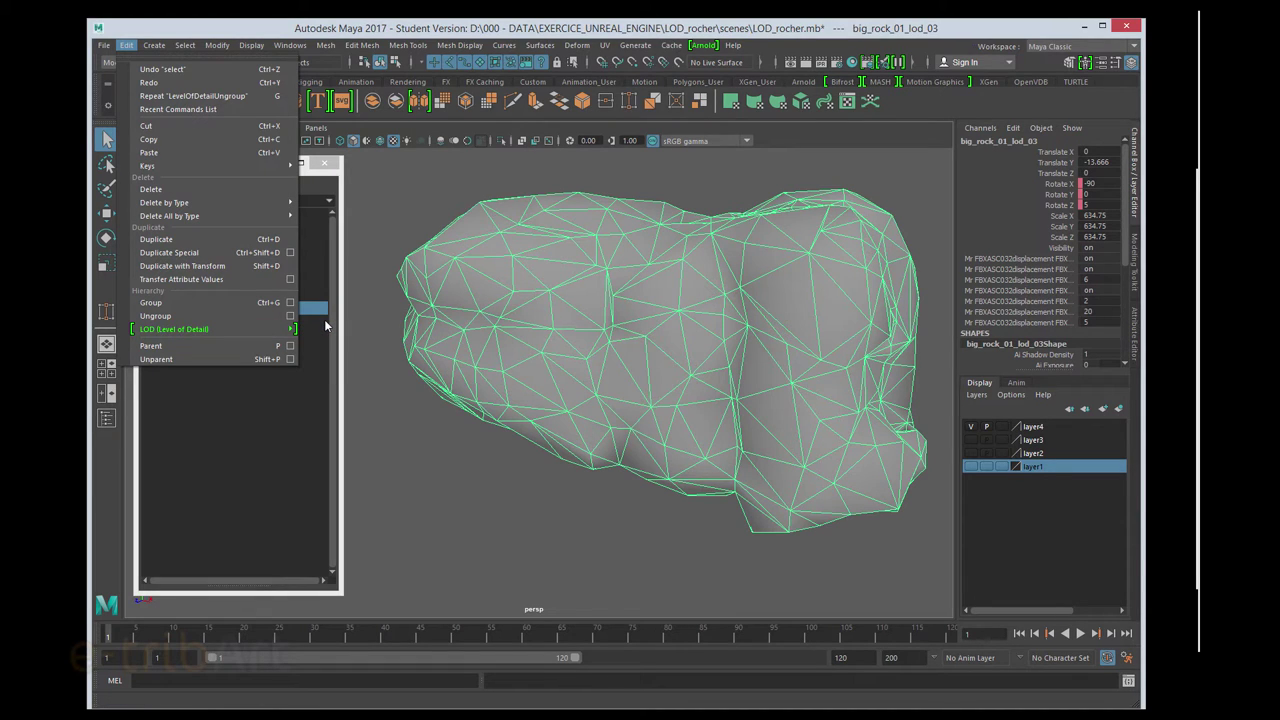
mouse_move(266, 330)
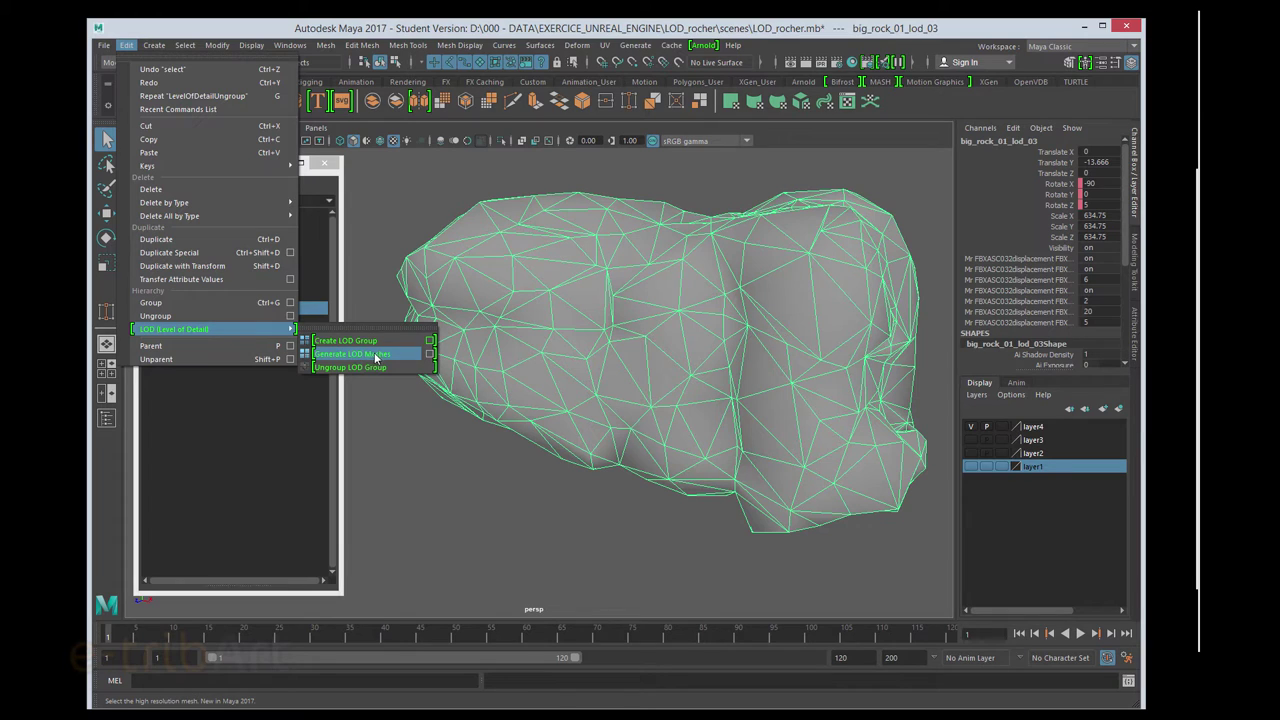
left_click(429, 355)
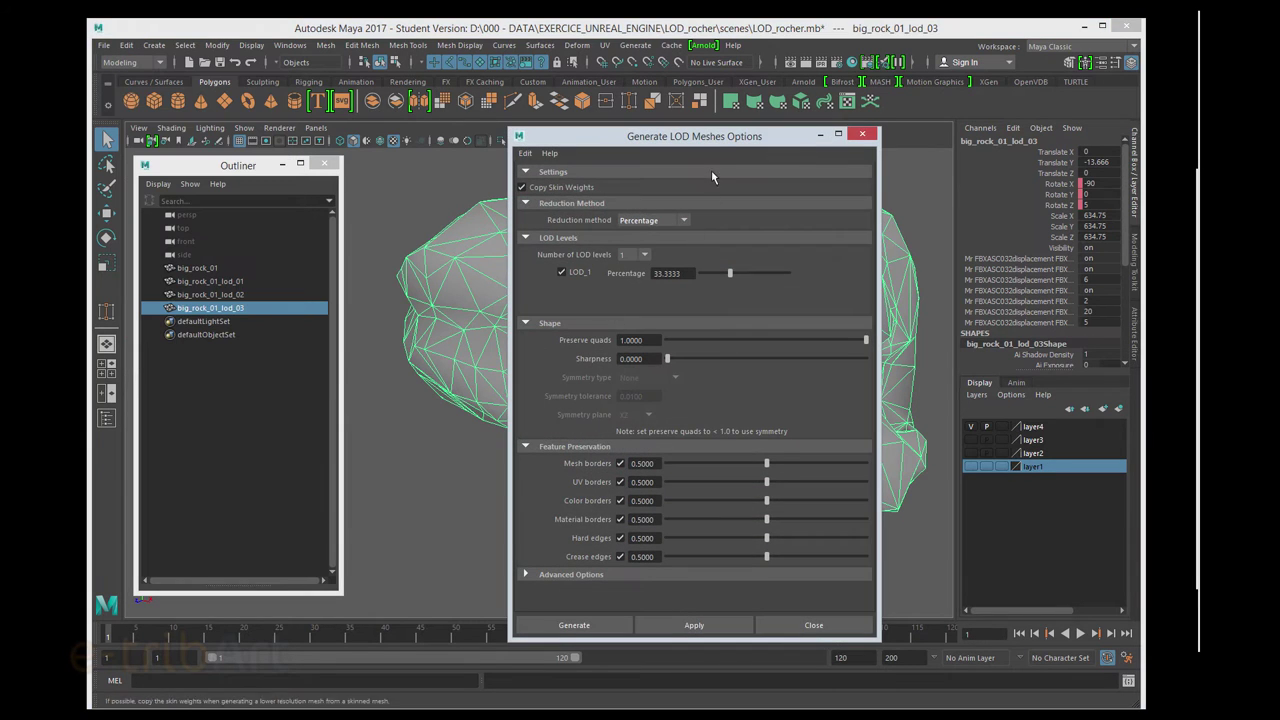
Step: Leave Number of LOD levels at 1 and close Generate LOD Meshes Options without generating
left_click_drag(716, 143, 866, 114)
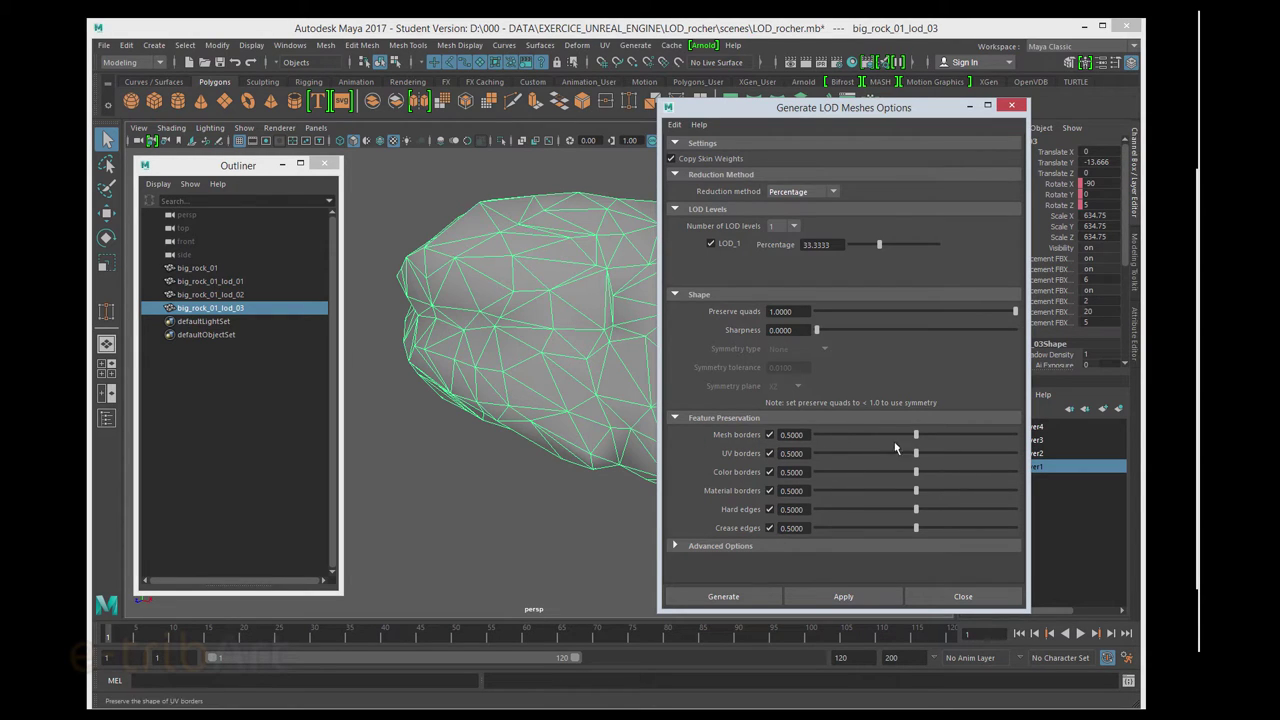
left_click(786, 226)
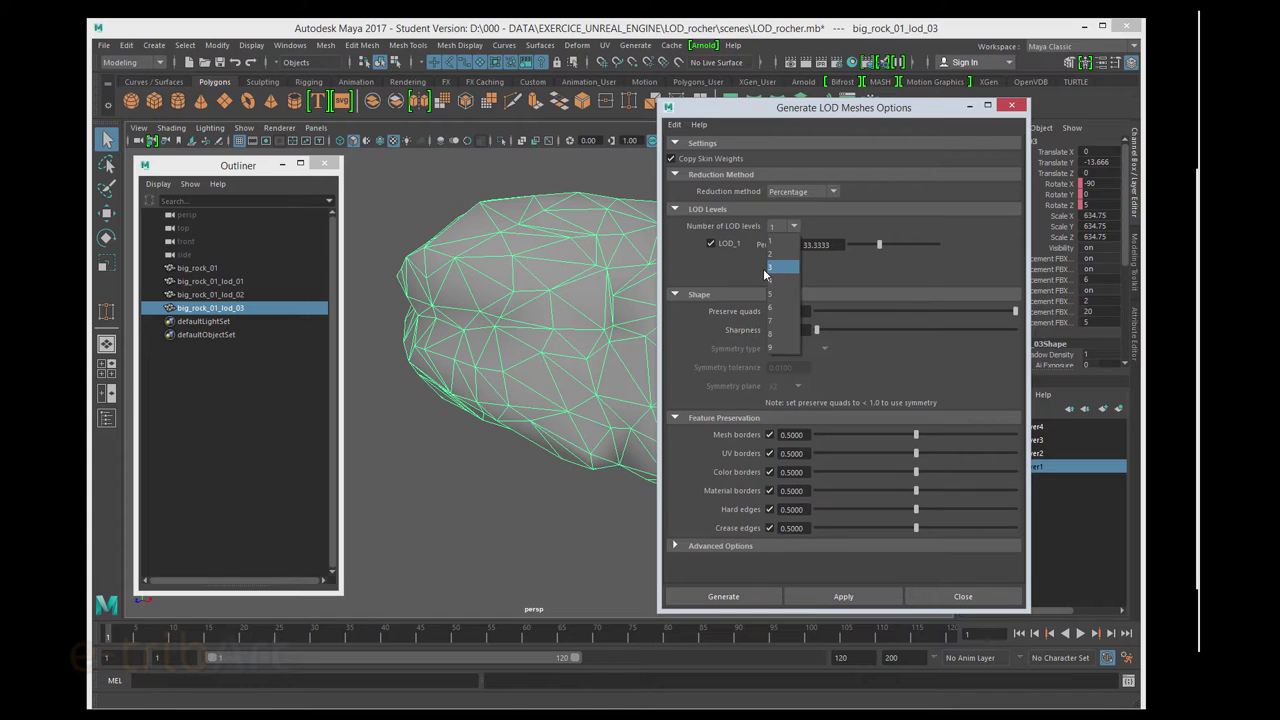
left_click(736, 263)
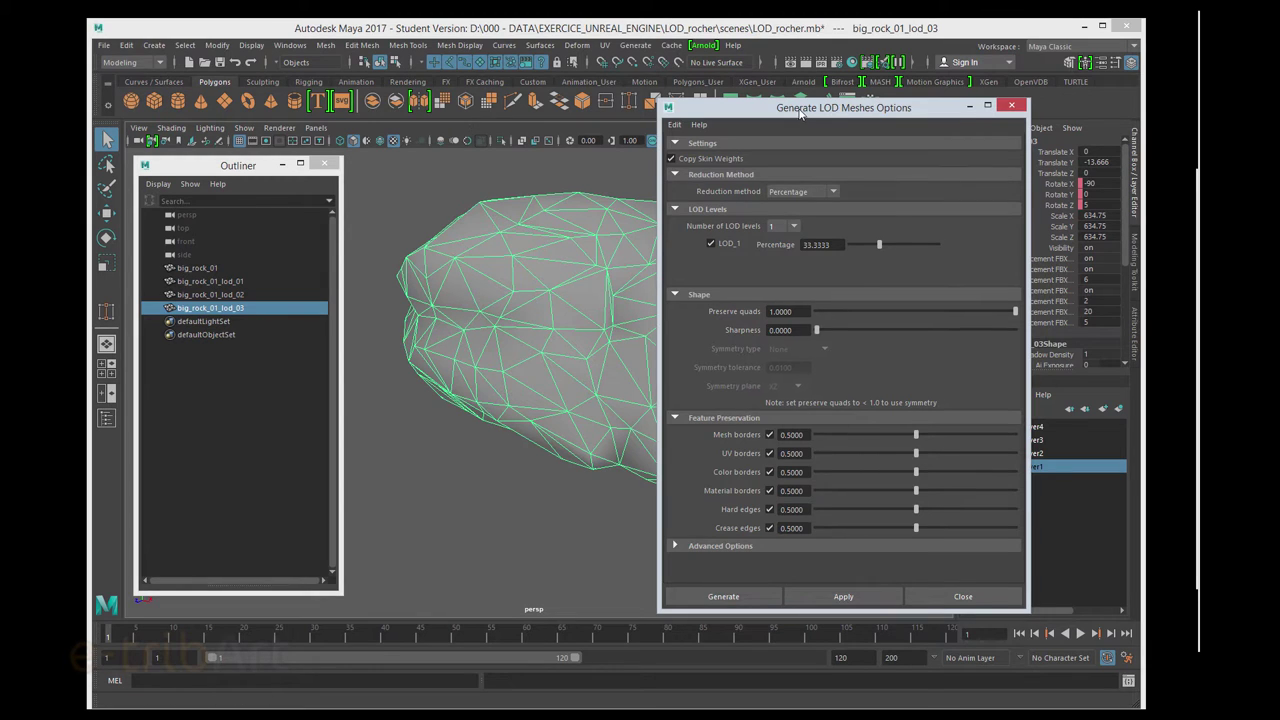
left_click_drag(800, 113, 820, 98)
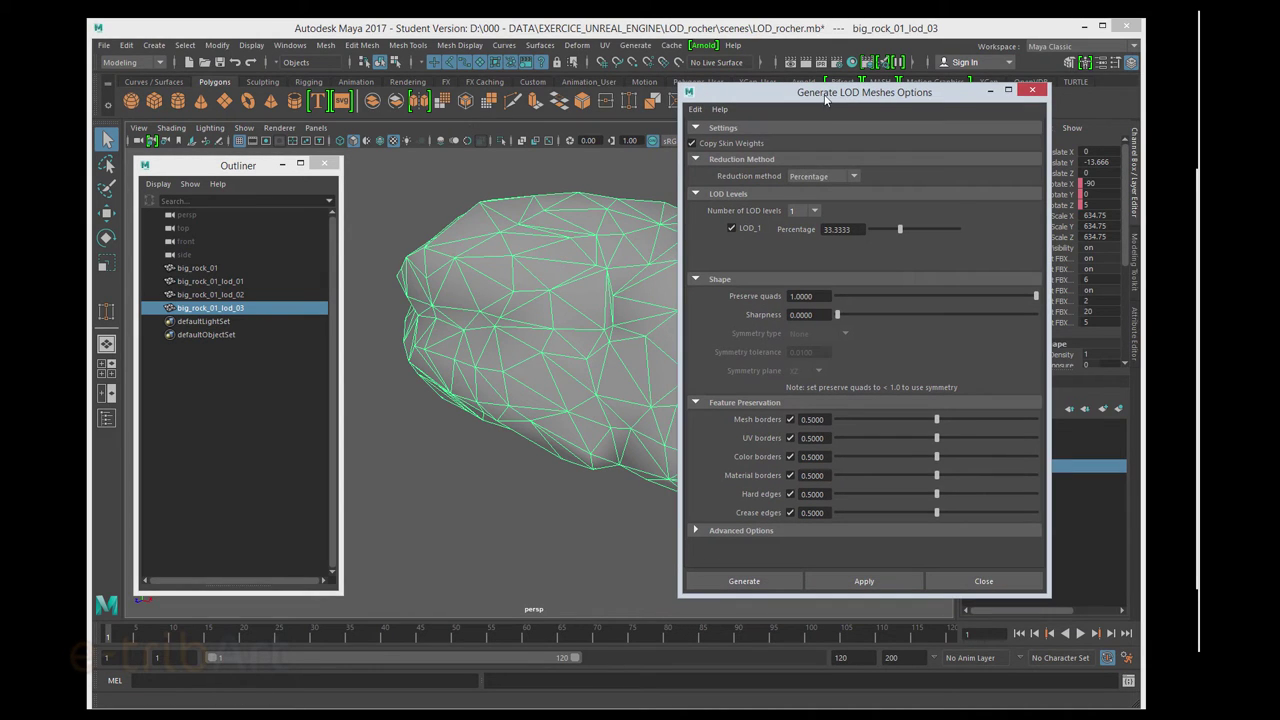
left_click(979, 583)
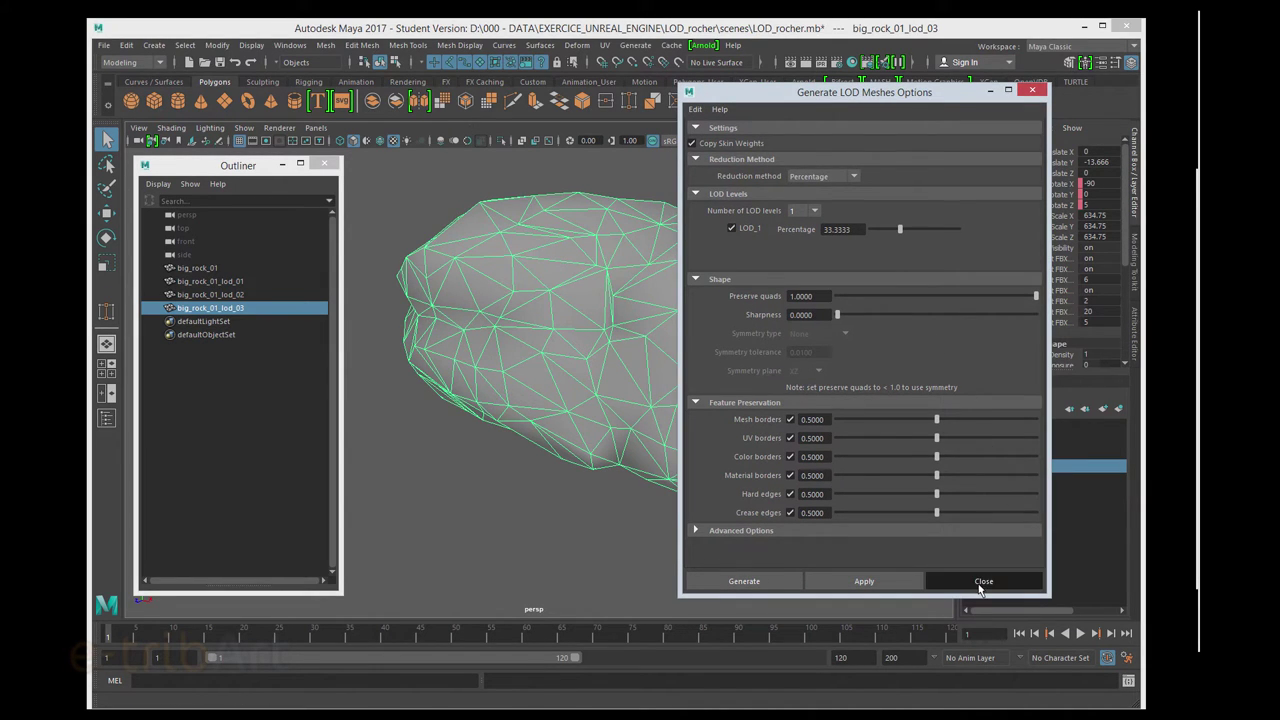
left_click(985, 583)
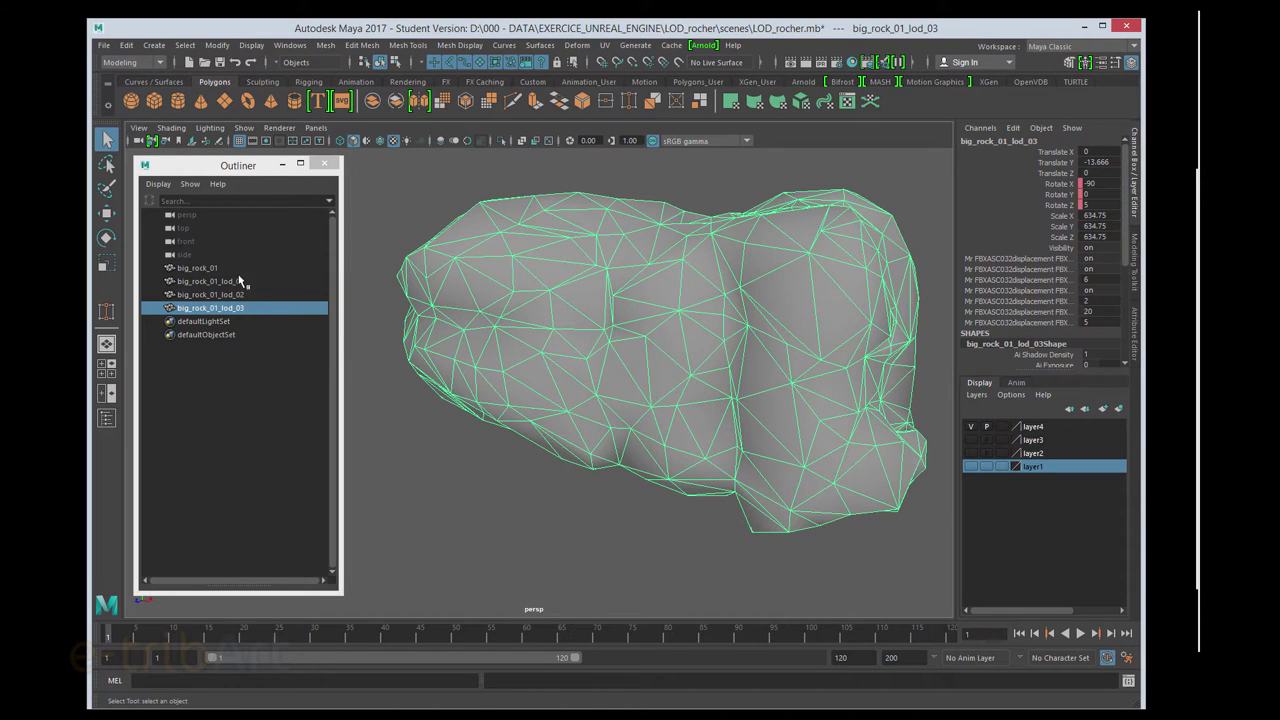
Step: In the Outliner, select big_rock_01 through big_rock_01_lod_03 as one range
left_click(197, 268)
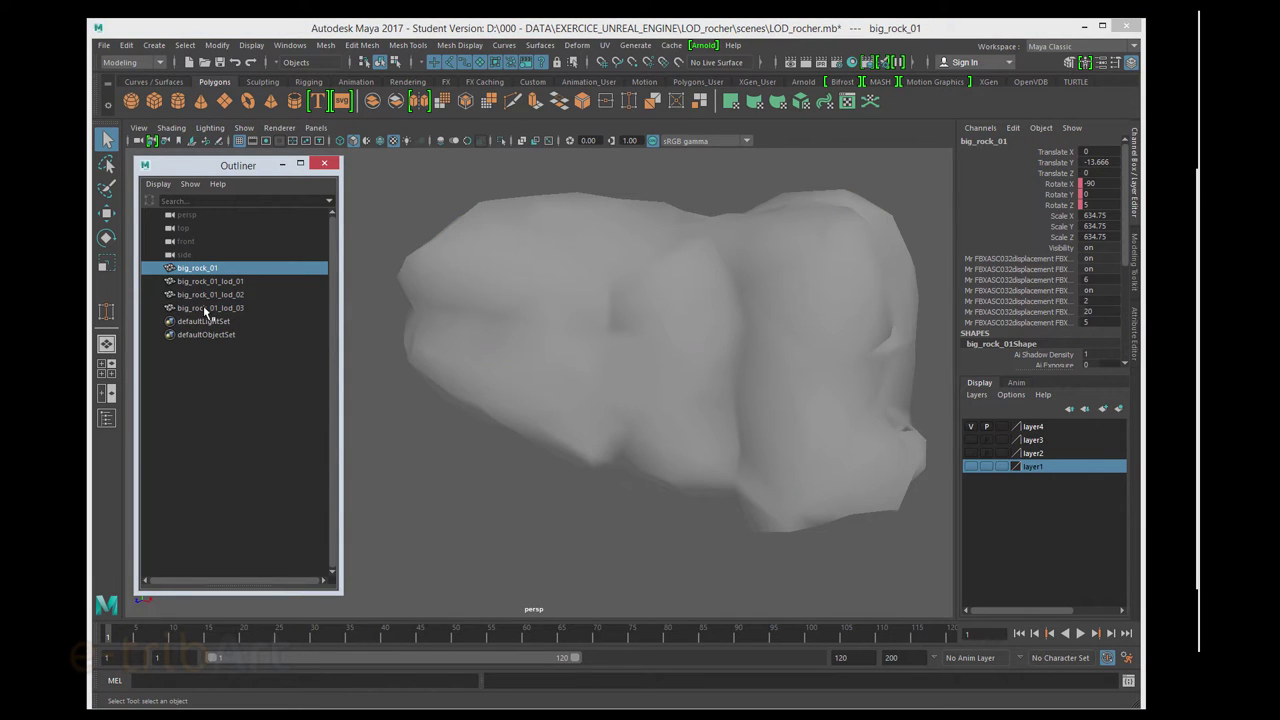
left_click(203, 307, "shift")
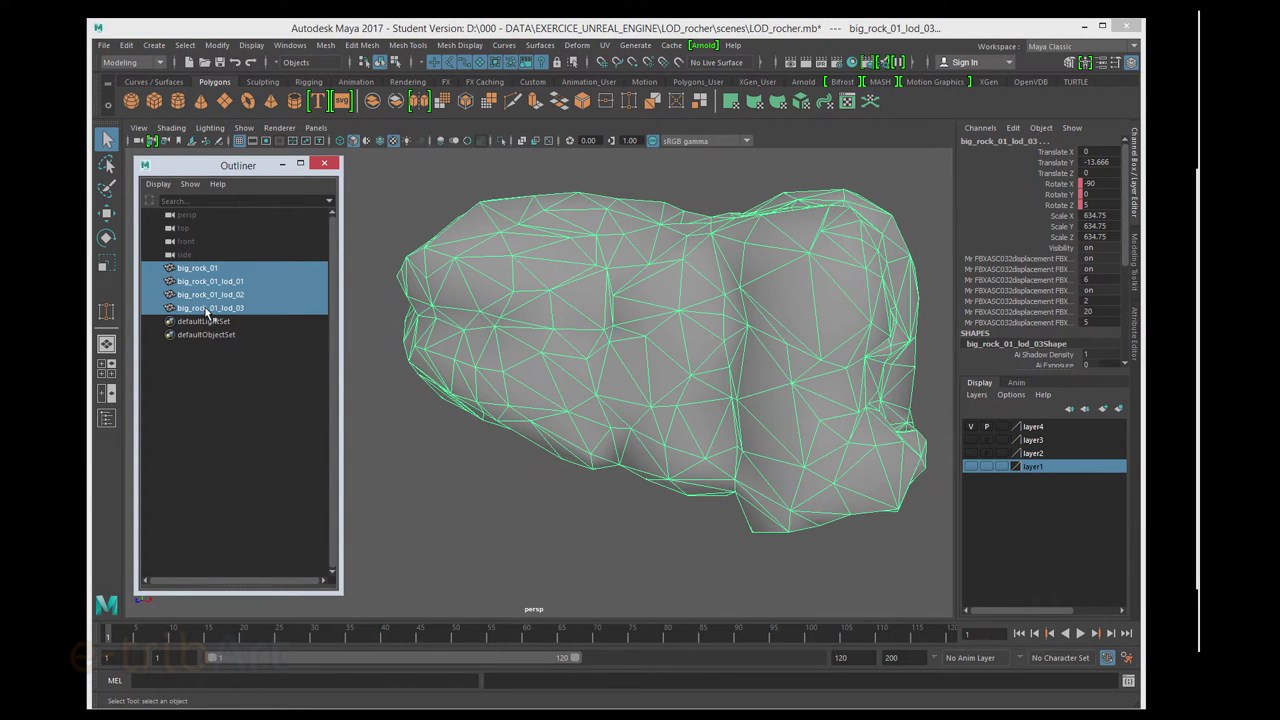
Step: Open the Edit > LOD > Create LOD Group options and centre the Setup LOD Options window
left_click(127, 45)
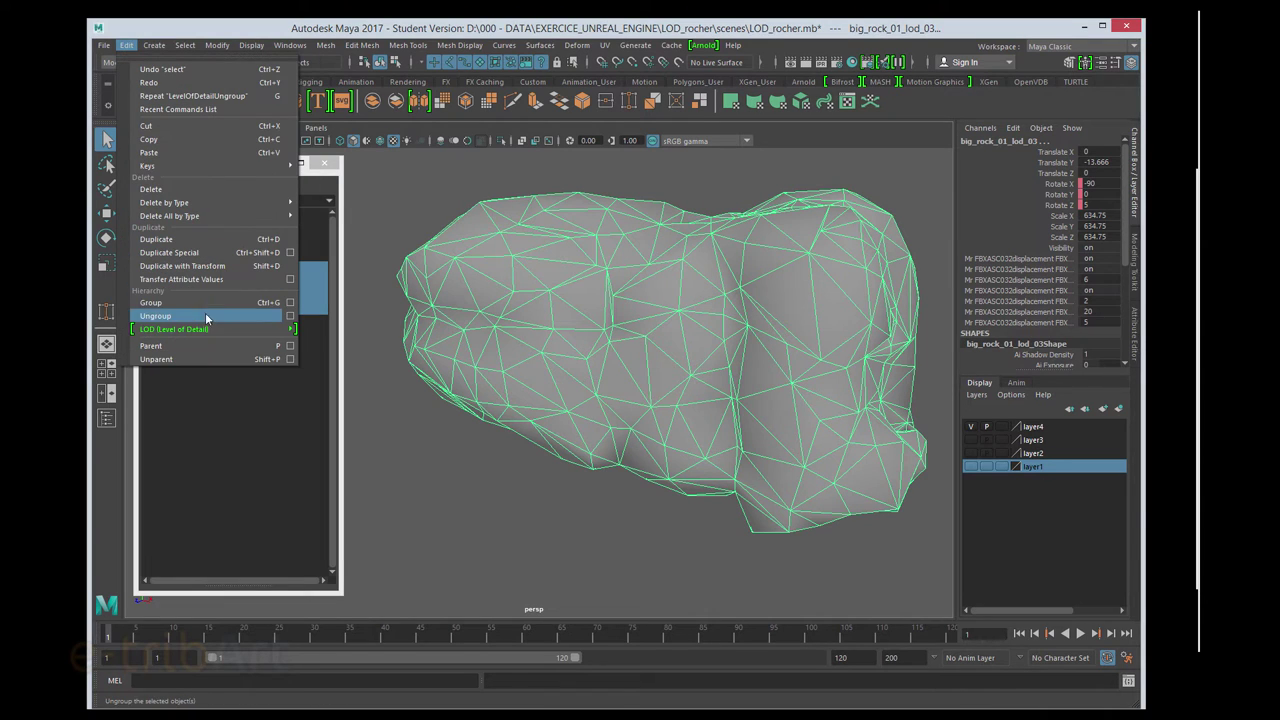
mouse_move(218, 330)
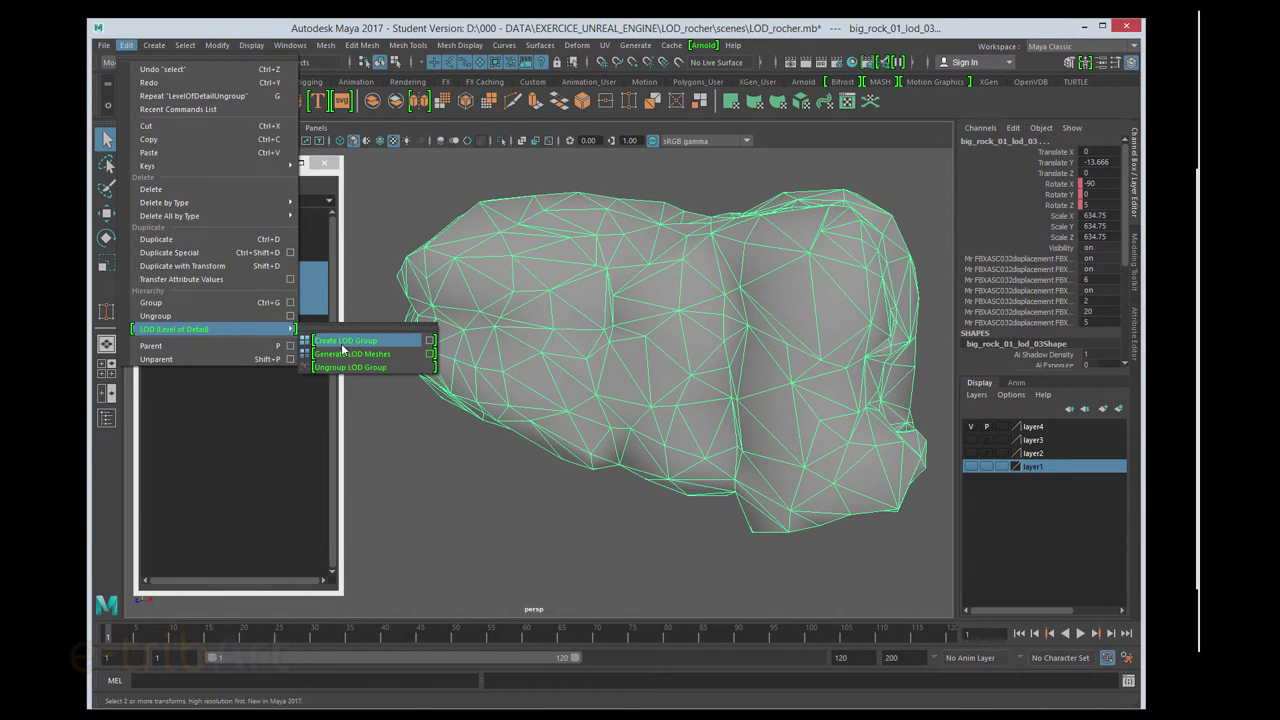
left_click(430, 341)
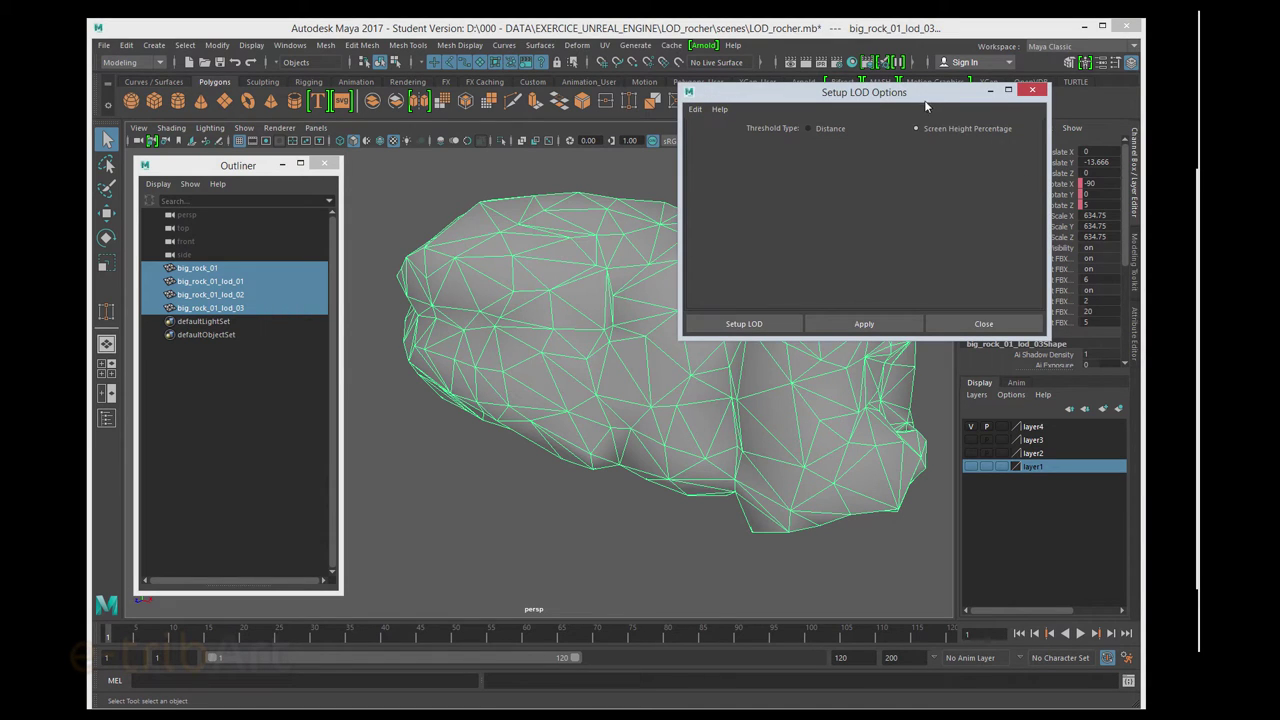
left_click_drag(924, 95, 763, 171)
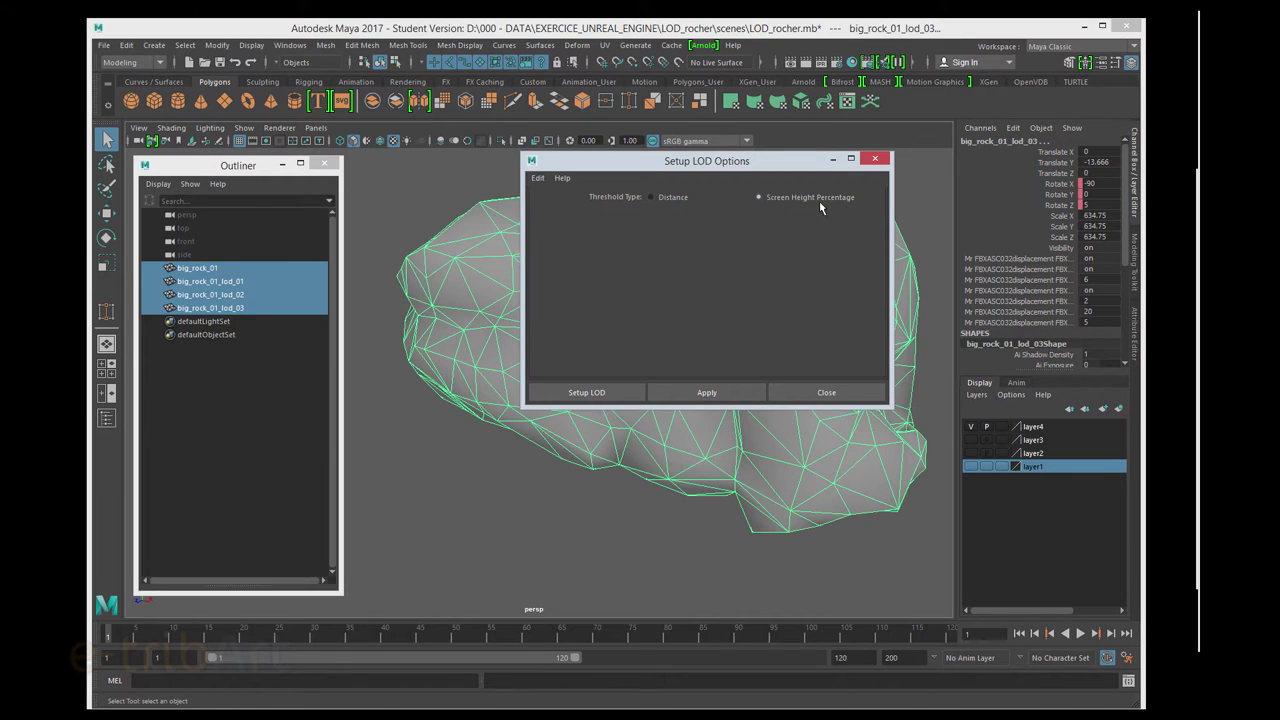
Step: Run Setup LOD to build LOD_Group_1, then expand it and LOD_0 in the Outliner to check
left_click(613, 396)
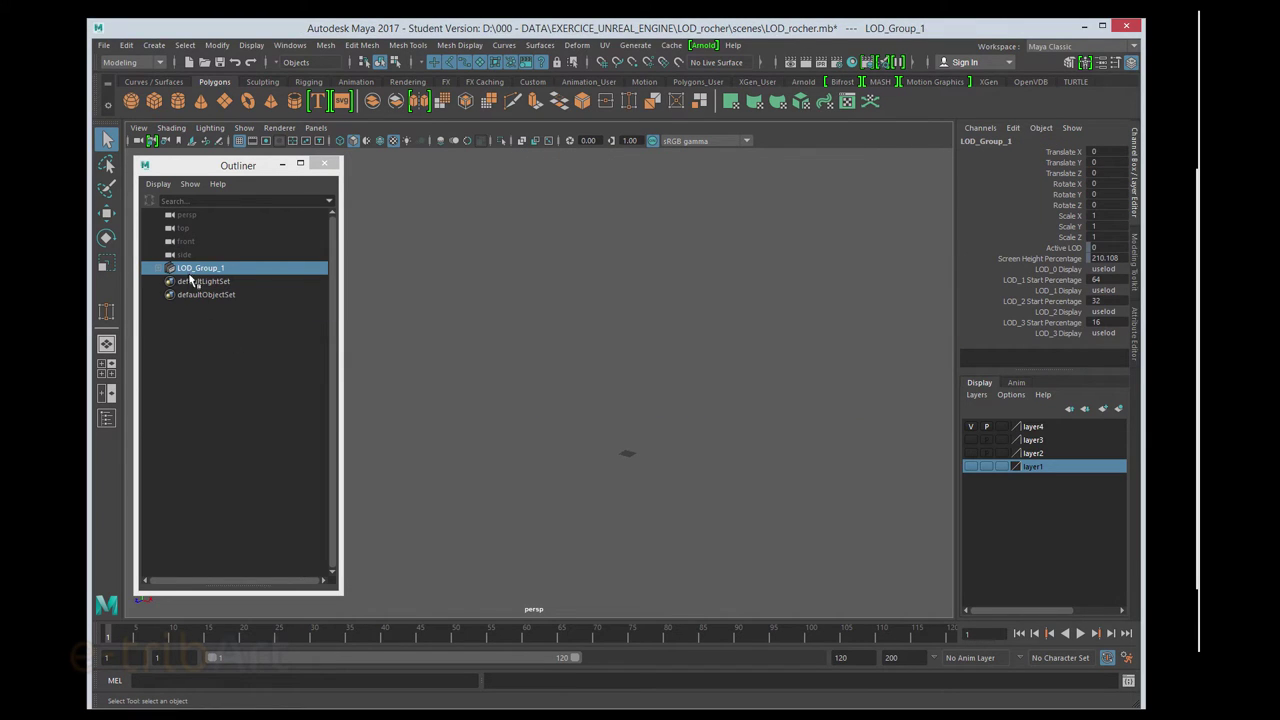
left_click(159, 270)
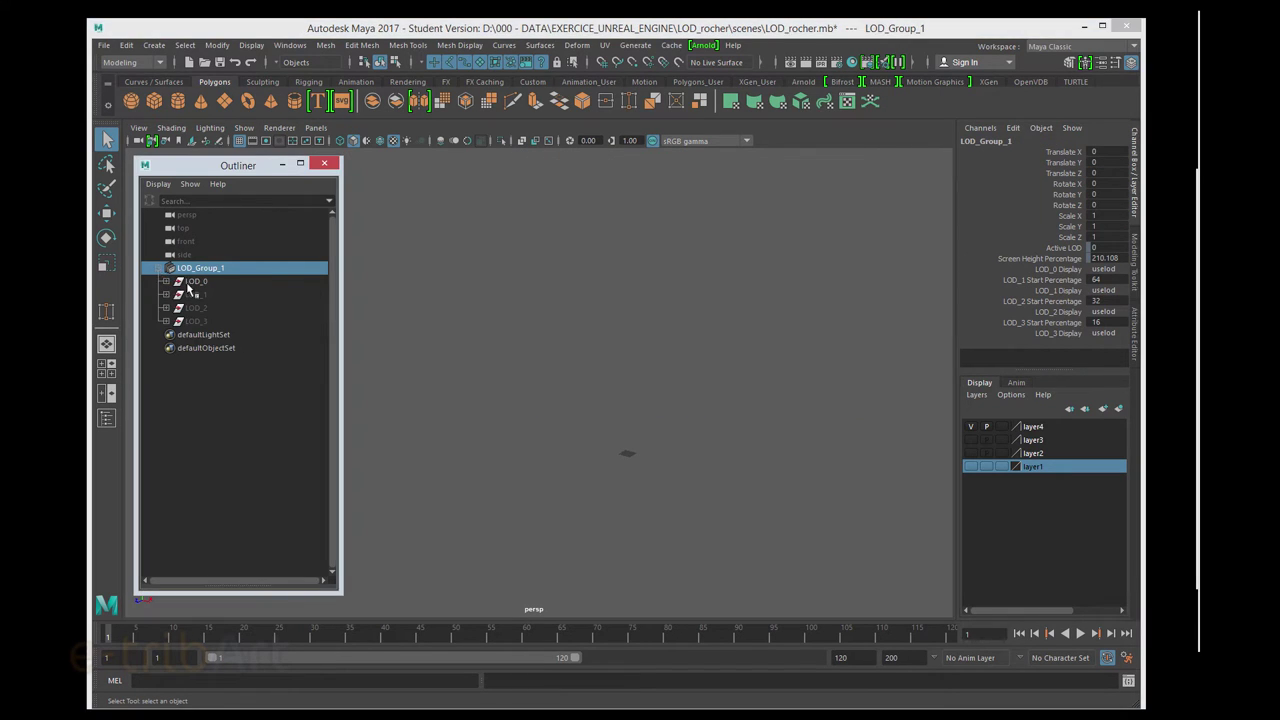
left_click(166, 282)
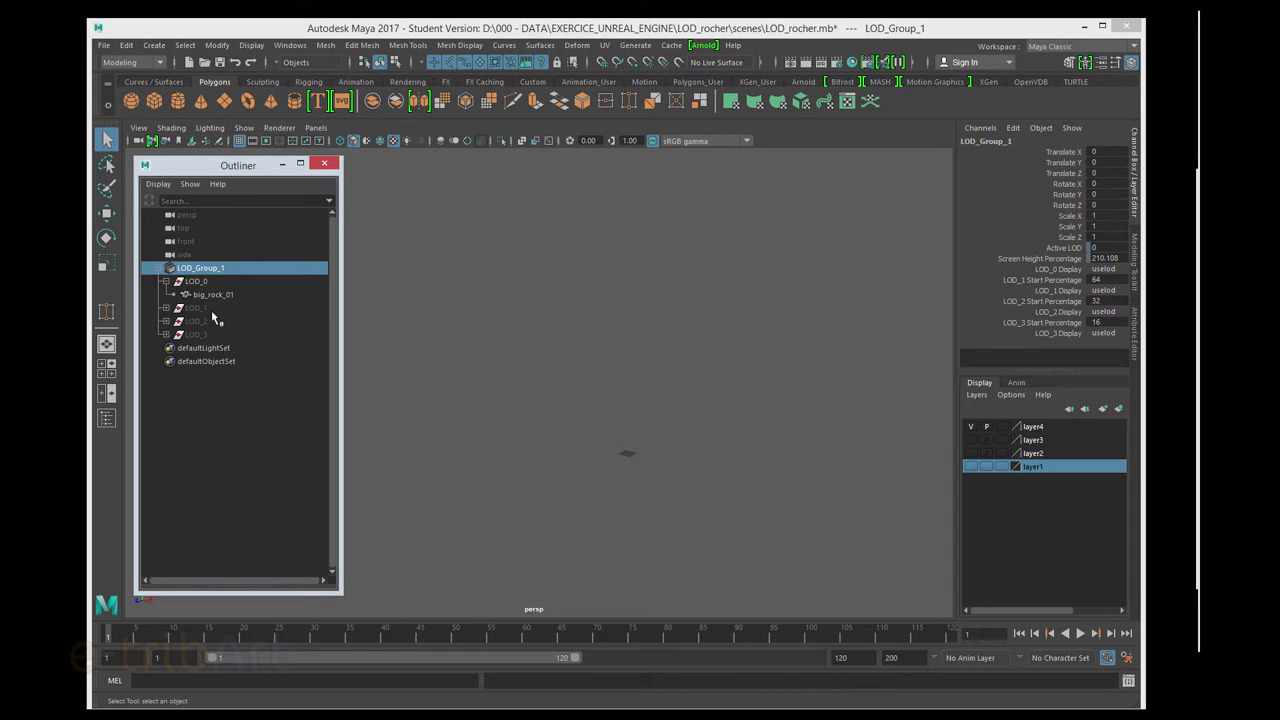
left_click(160, 269)
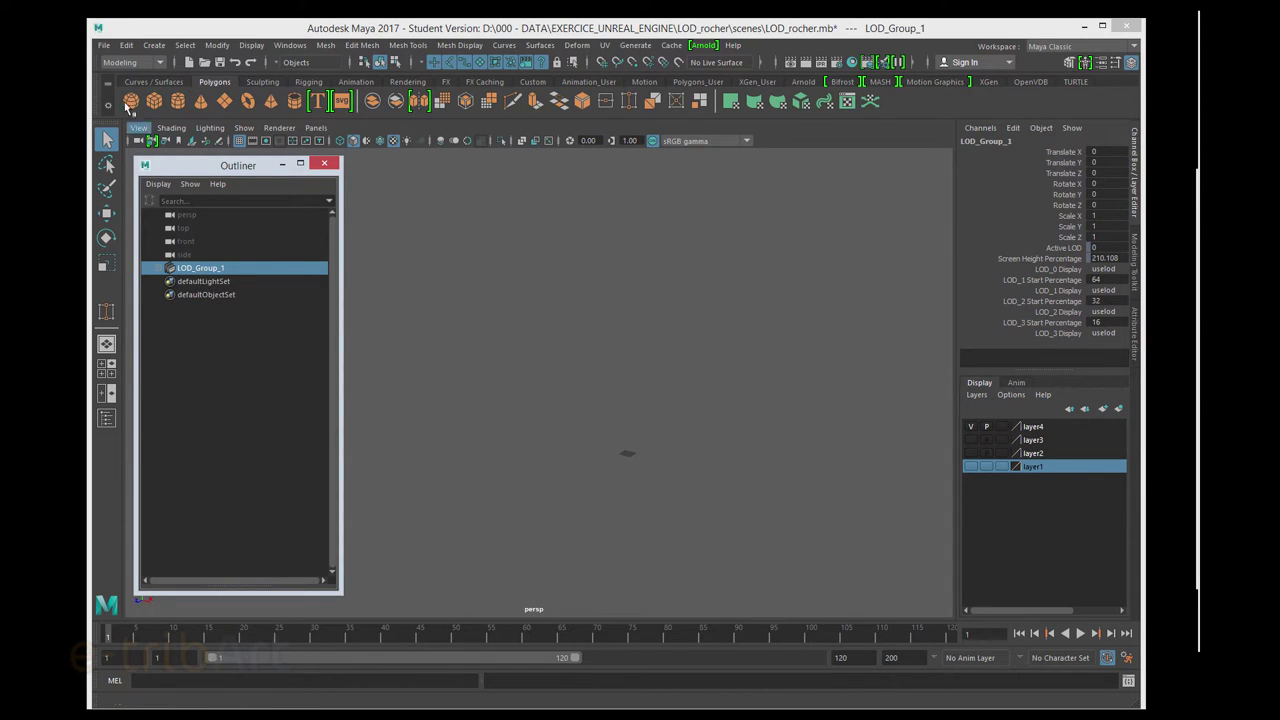
left_click(108, 46)
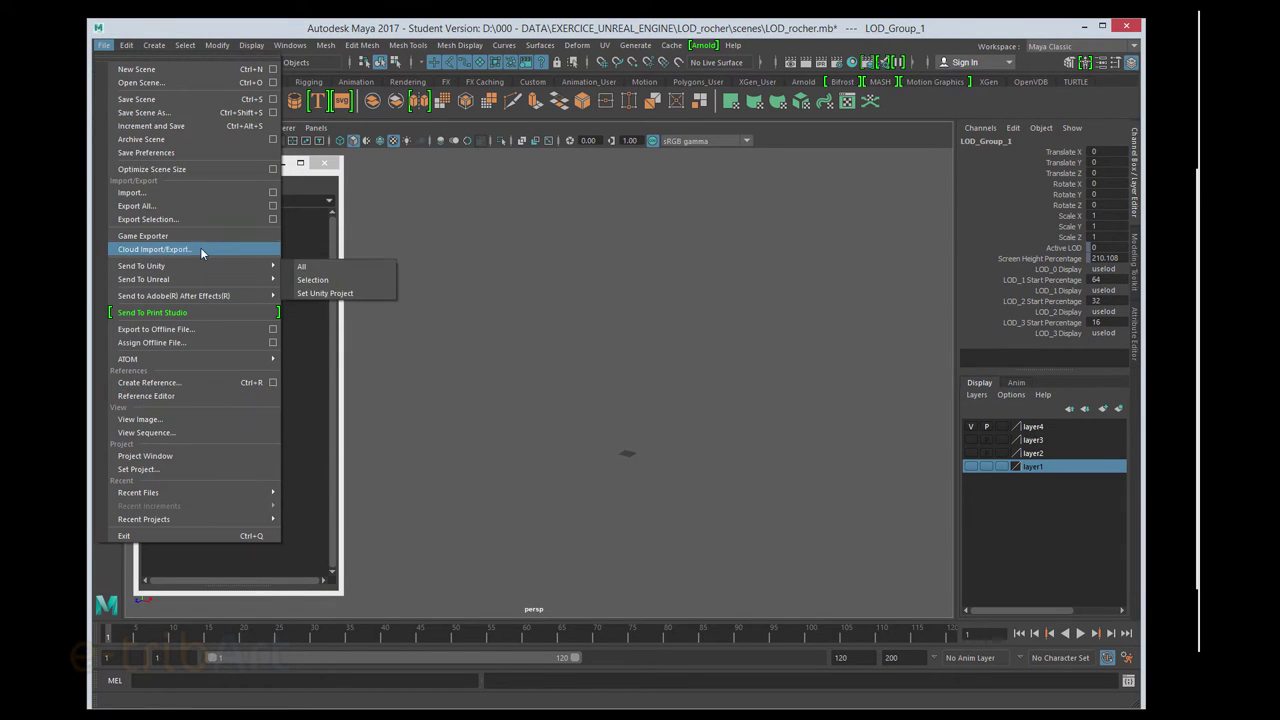
Step: Review the FBX export preset from the Export Selection options, then close it
left_click(272, 219)
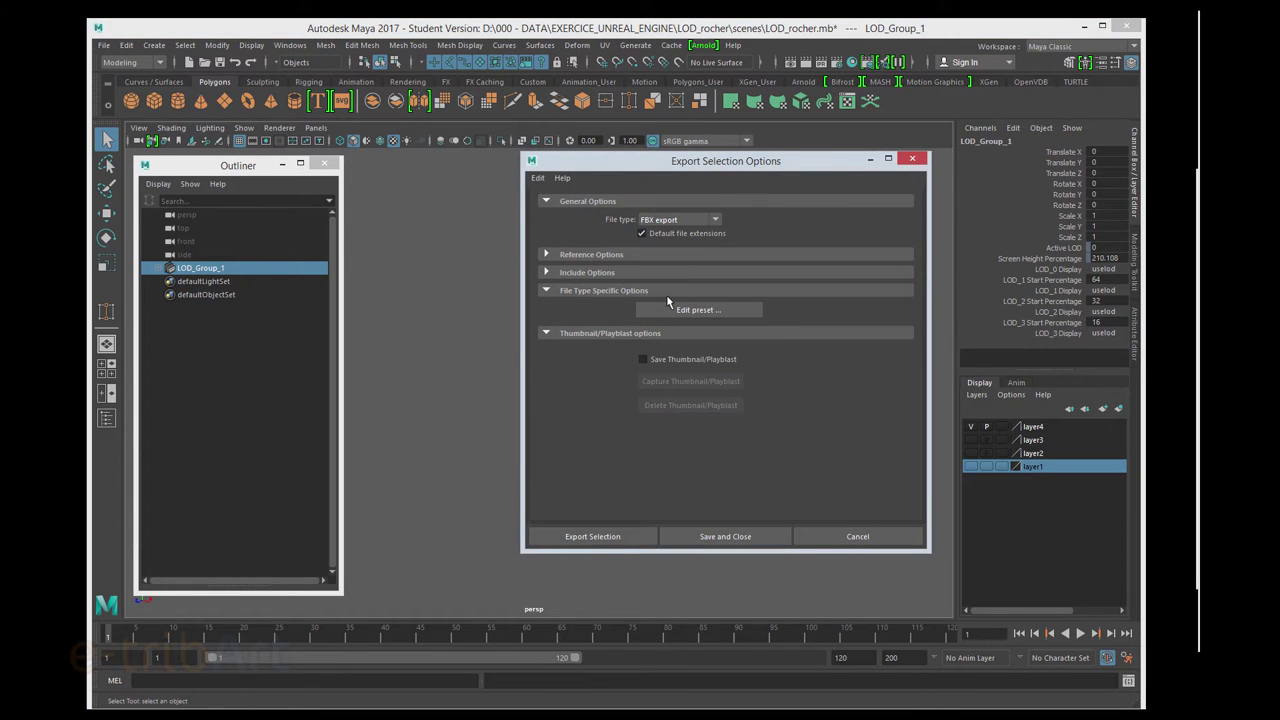
left_click(700, 309)
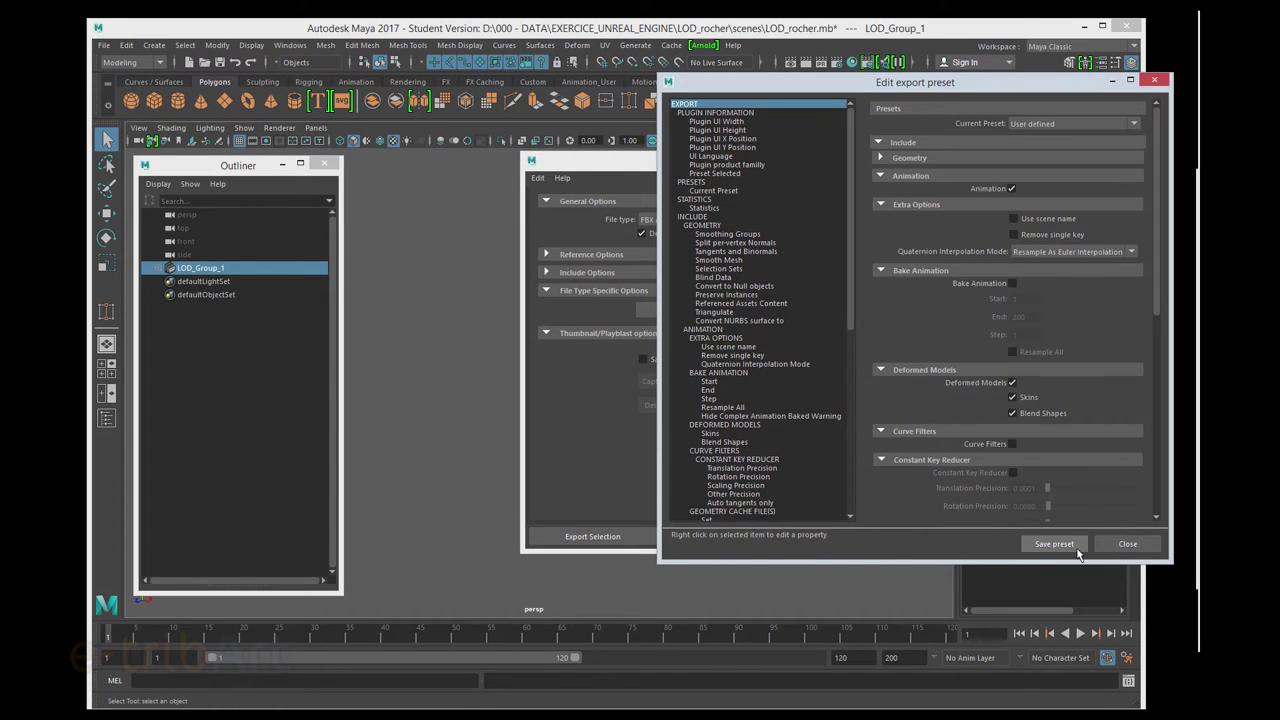
left_click(1127, 546)
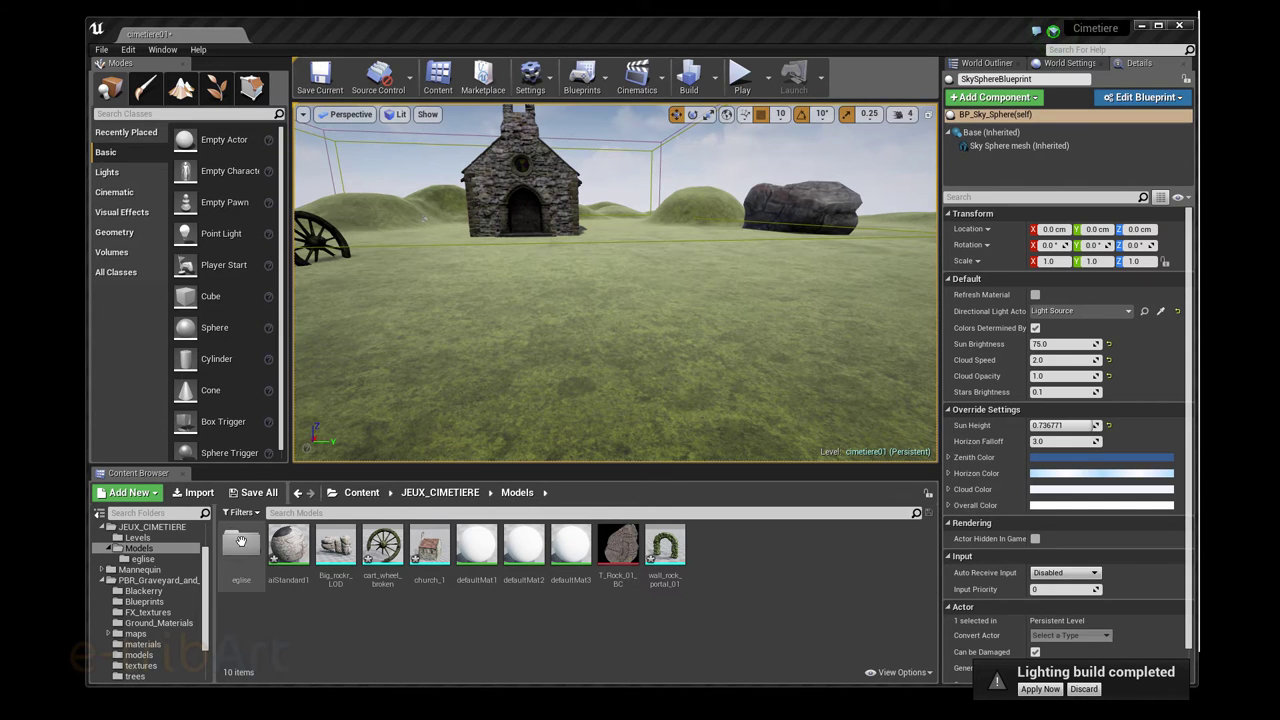
Step: Import Big_rockr_LOD.fbx from LOD_rocher/scenes into the Models folder
left_click(196, 492)
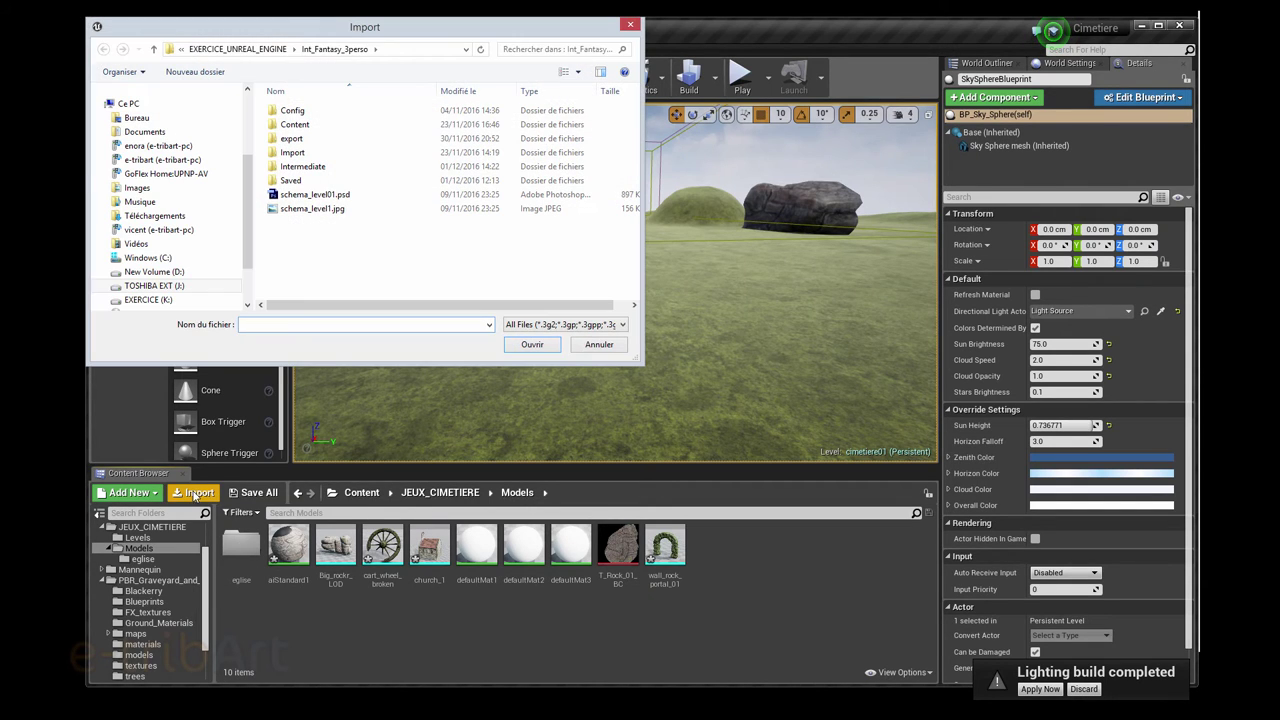
left_click_drag(295, 37, 523, 127)
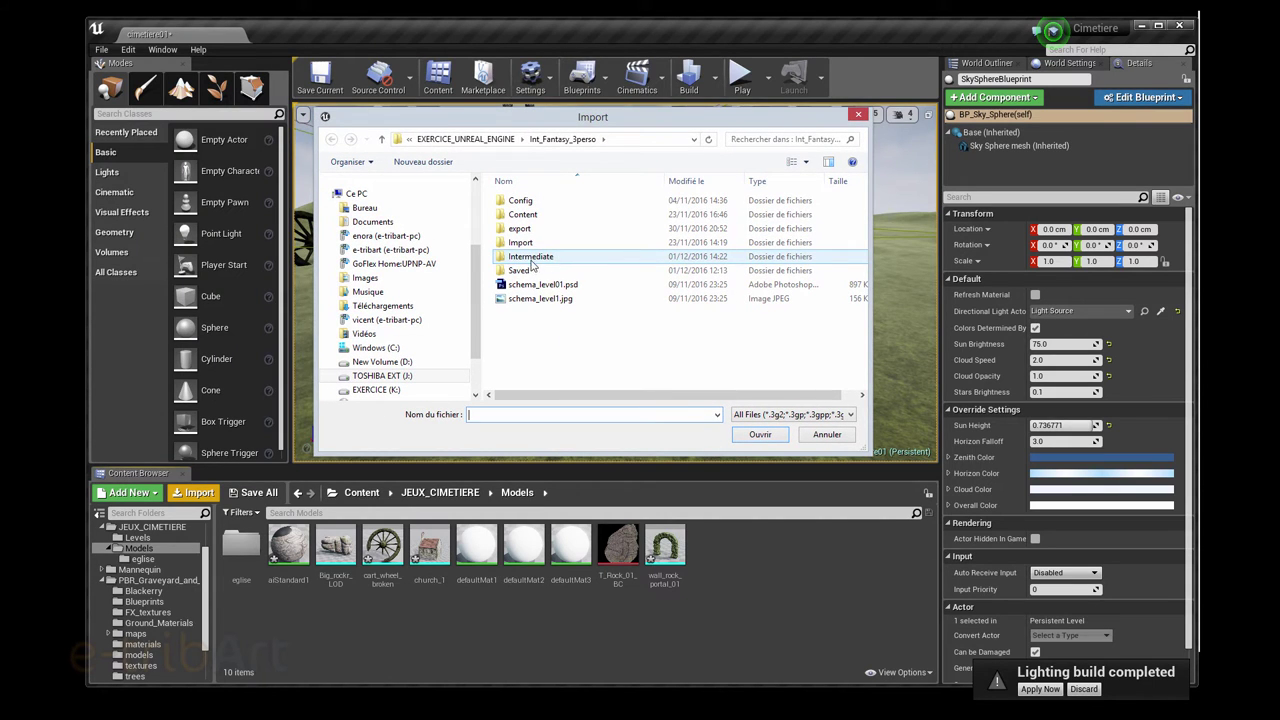
left_click(487, 142)
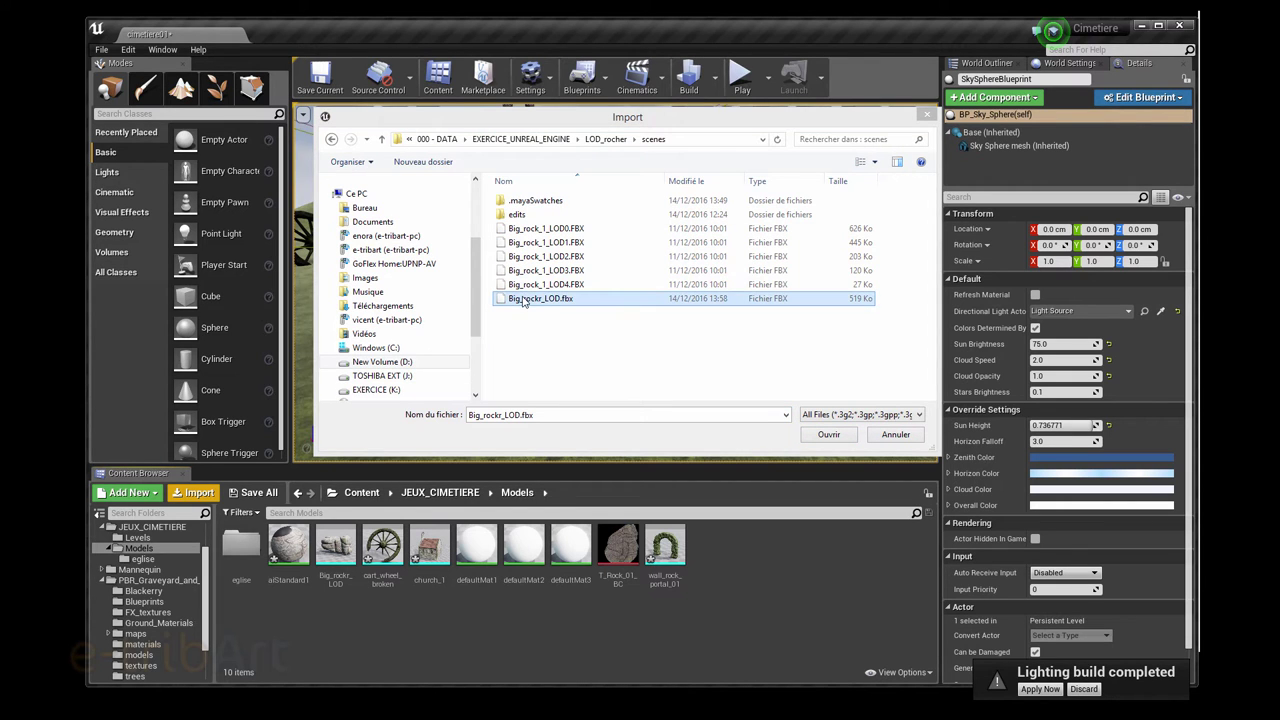
left_click(831, 434)
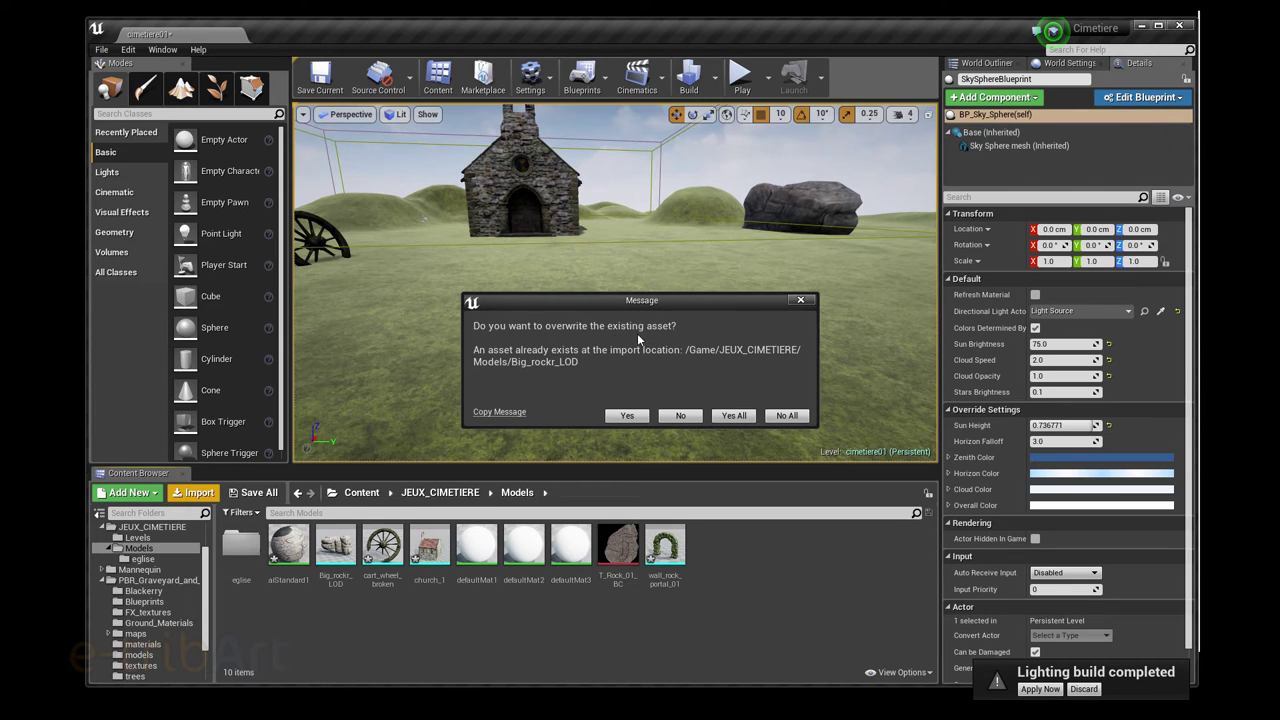
left_click_drag(620, 303, 621, 289)
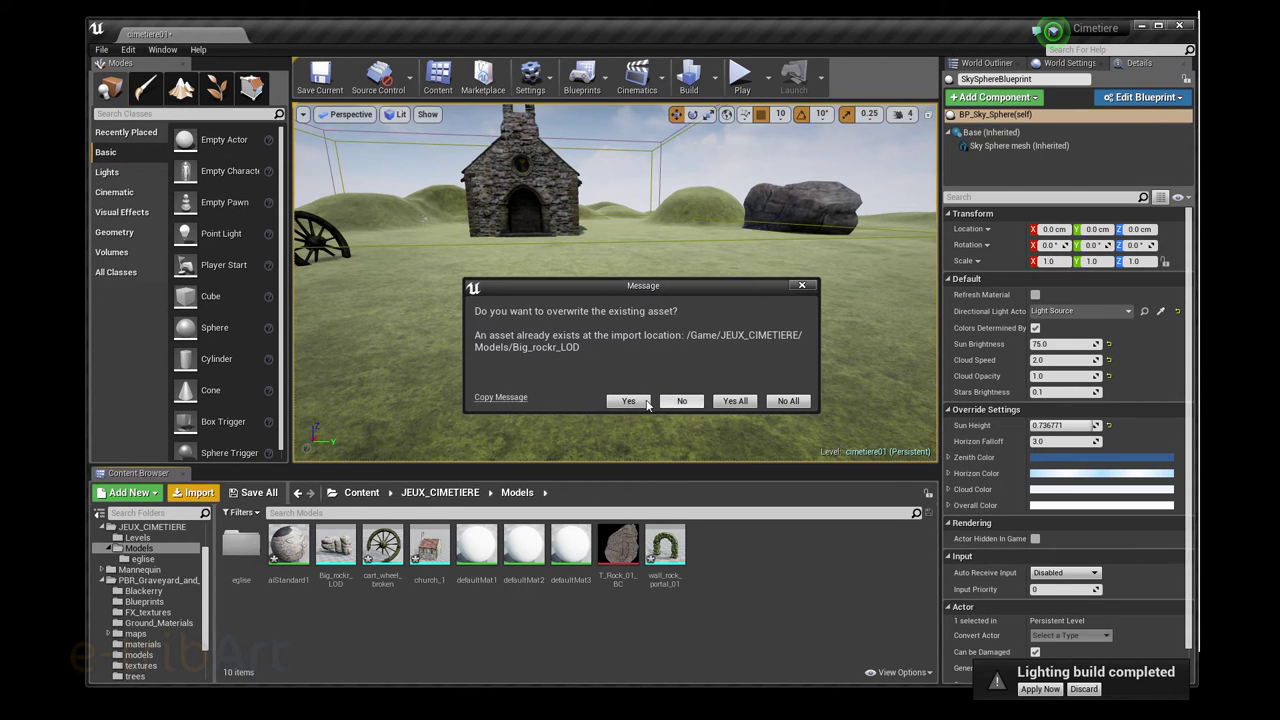
Step: Overwrite all existing assets and import Big_rockr_LOD as a static mesh, keeping Import Mesh LODs on
left_click(731, 405)
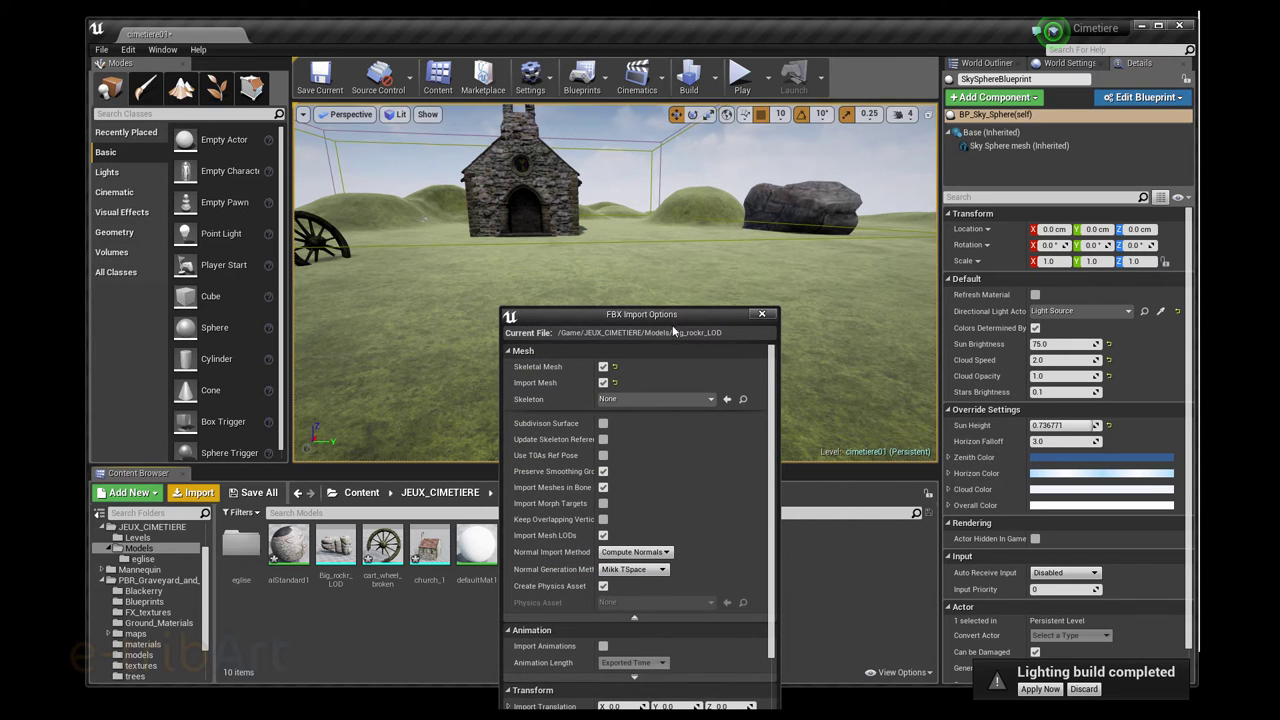
left_click_drag(678, 305, 663, 106)
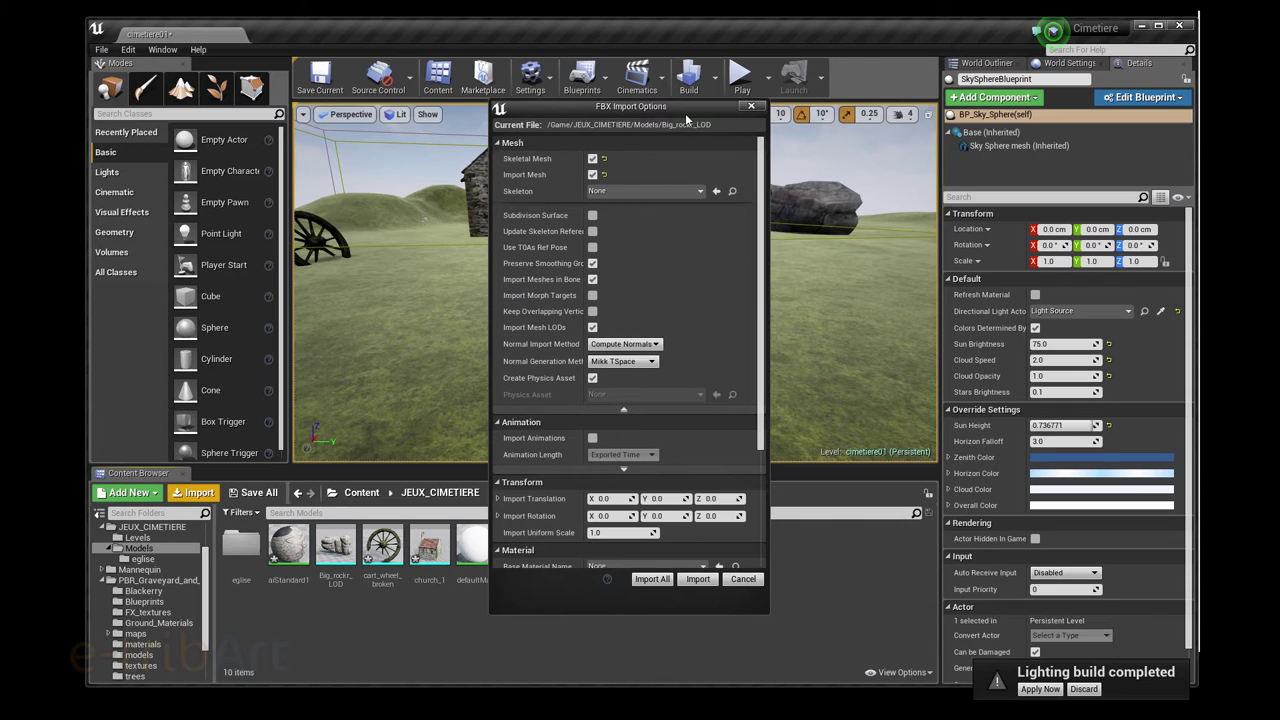
left_click(593, 159)
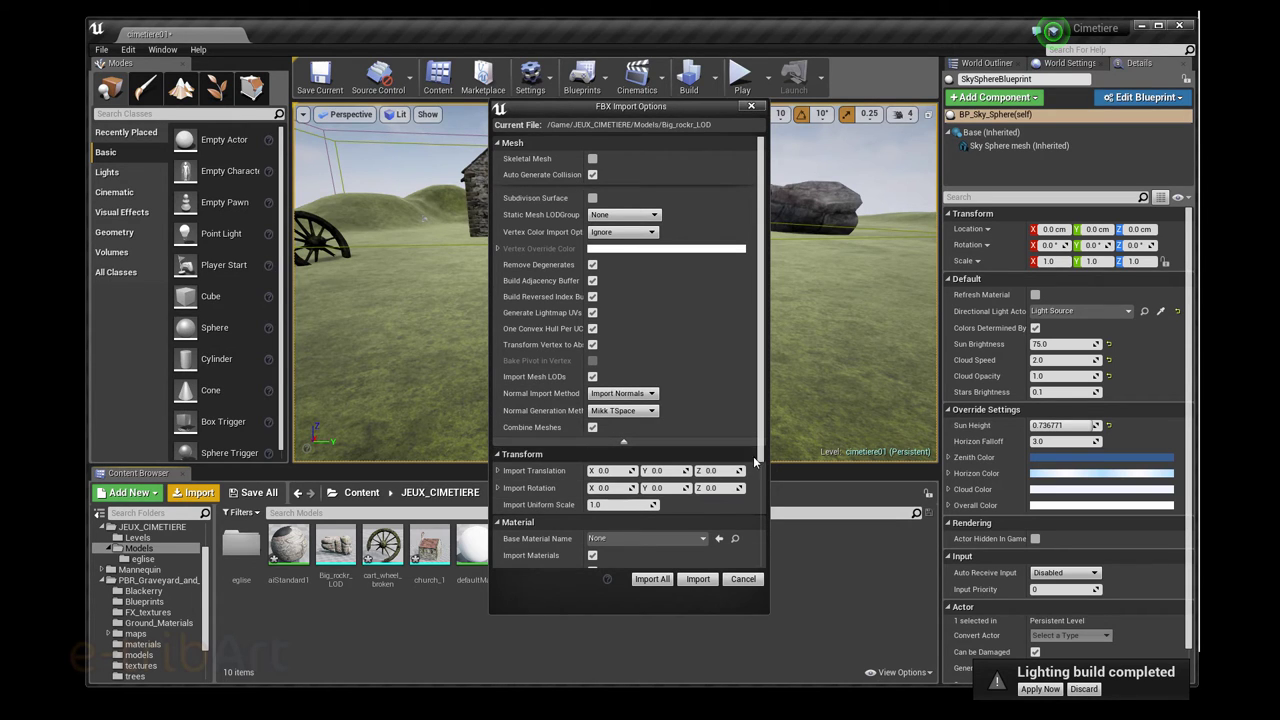
scroll(690, 505, "down", 2)
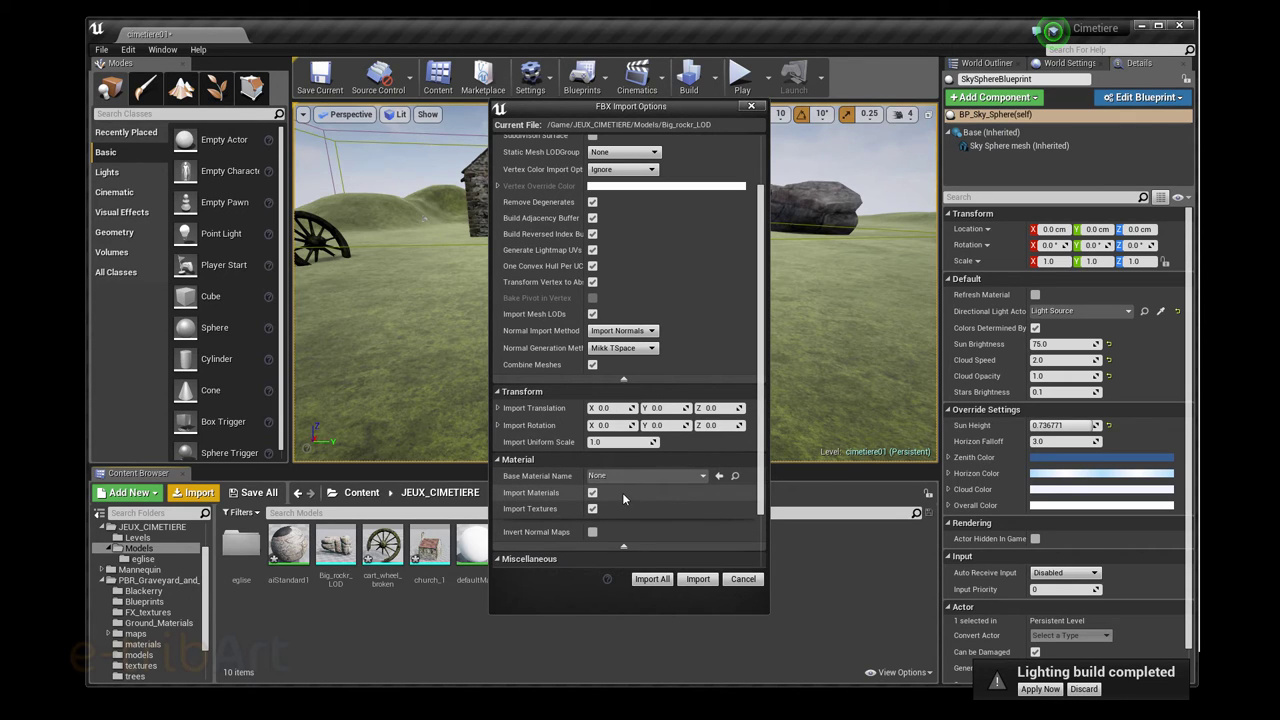
left_click(650, 580)
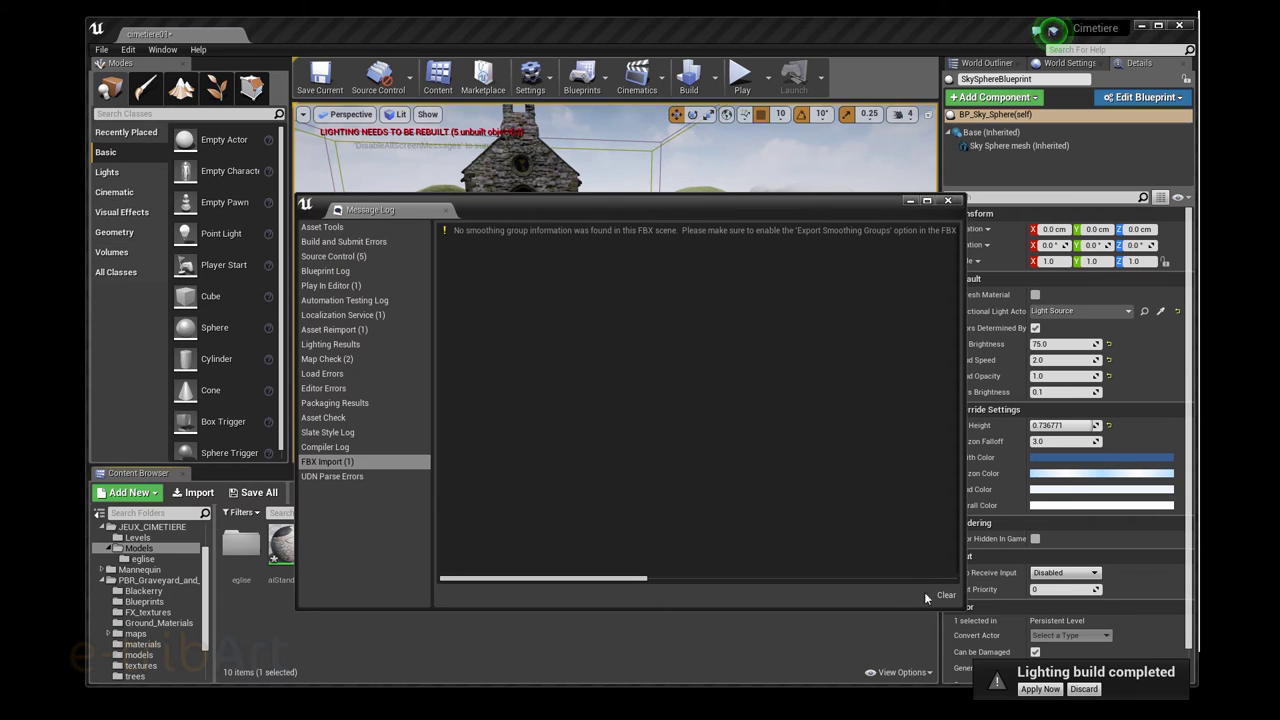
Step: Close the Message Log and inspect the imported rock and default materials in the Models folder
left_click(946, 202)
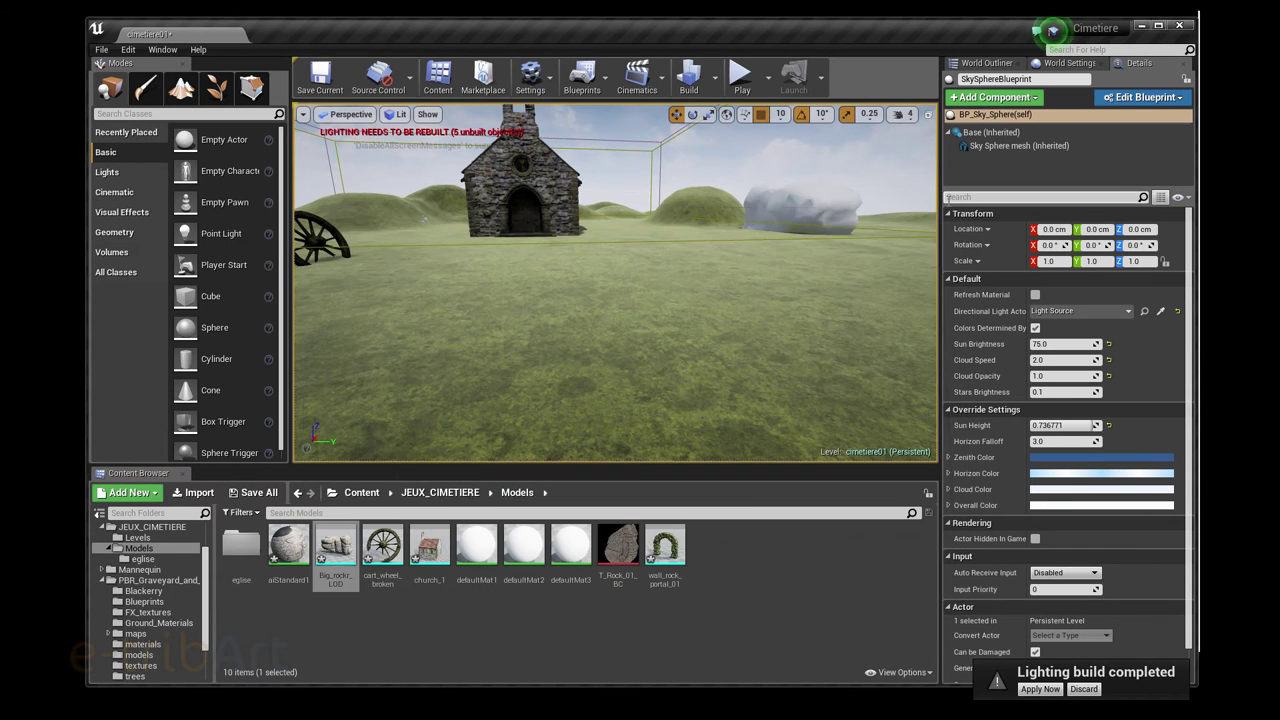
mouse_move(338, 580)
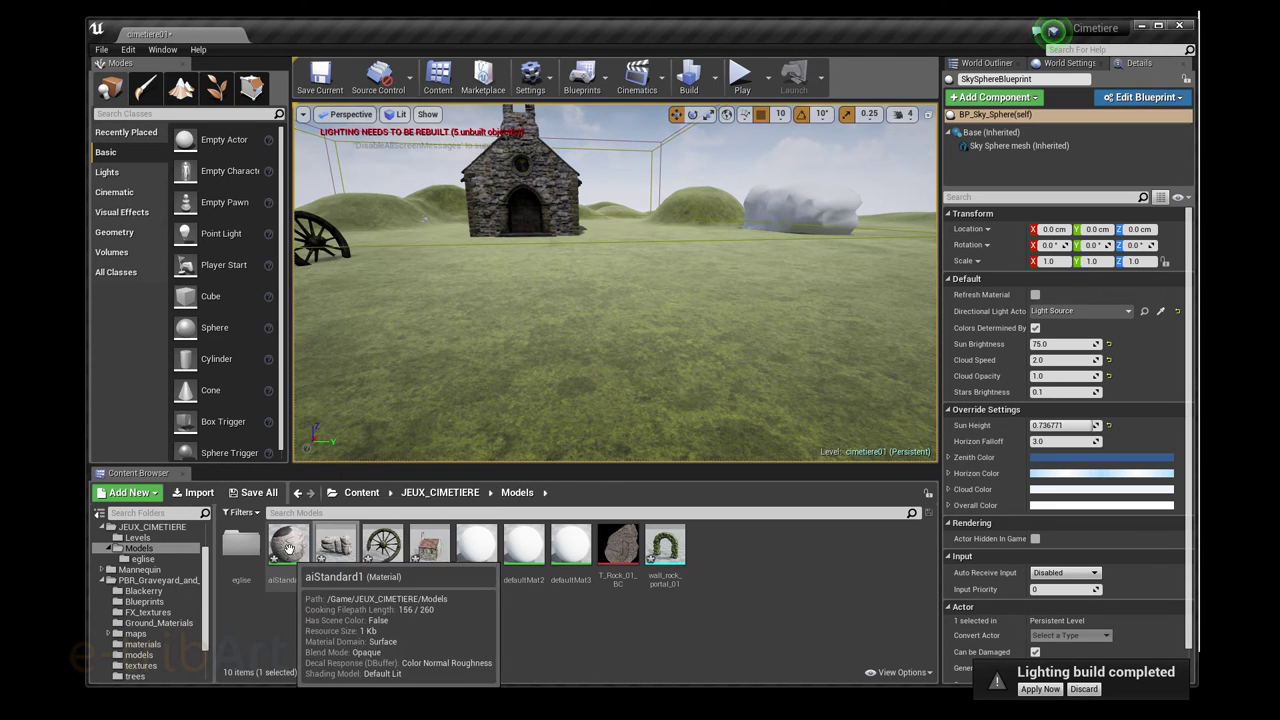
mouse_move(337, 549)
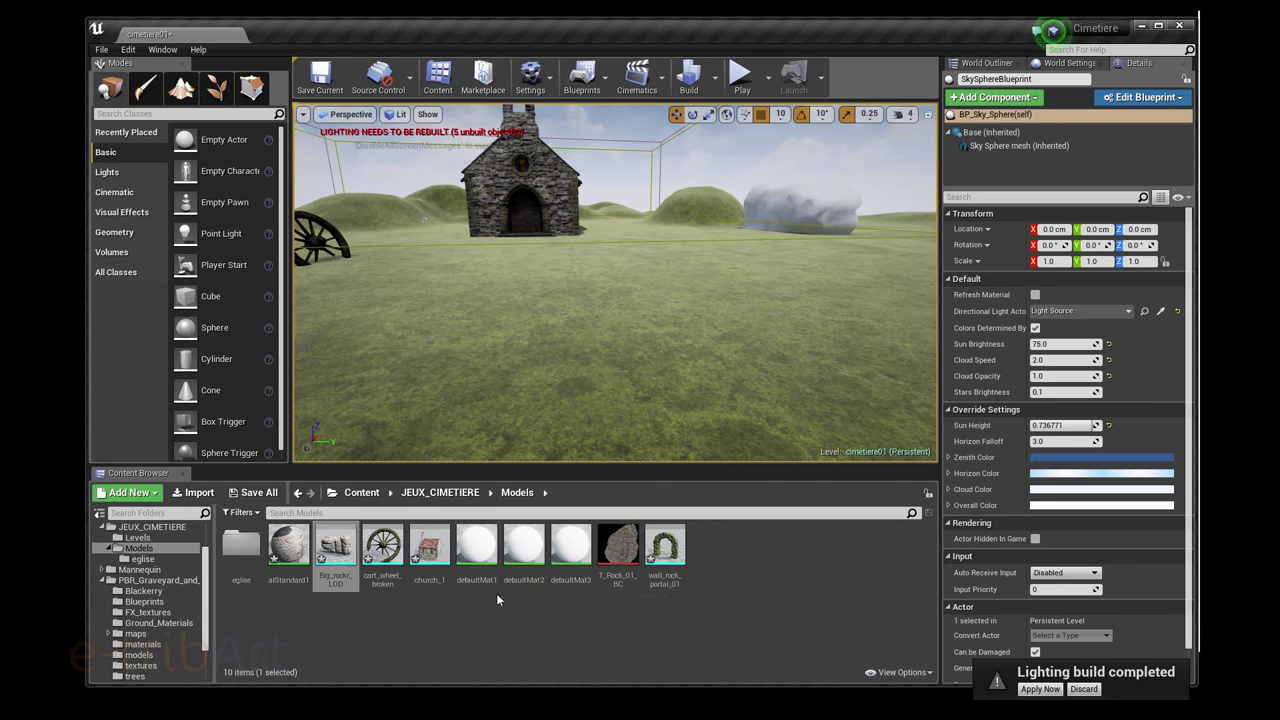
mouse_move(525, 575)
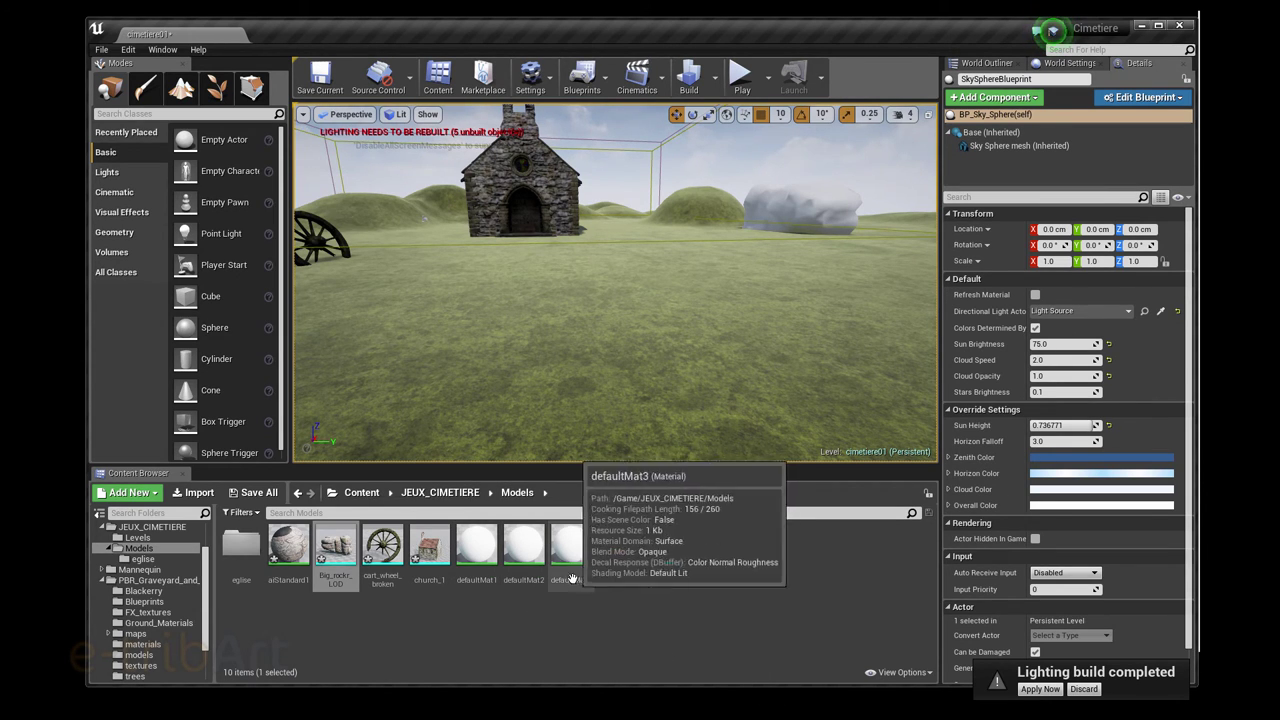
mouse_move(558, 563)
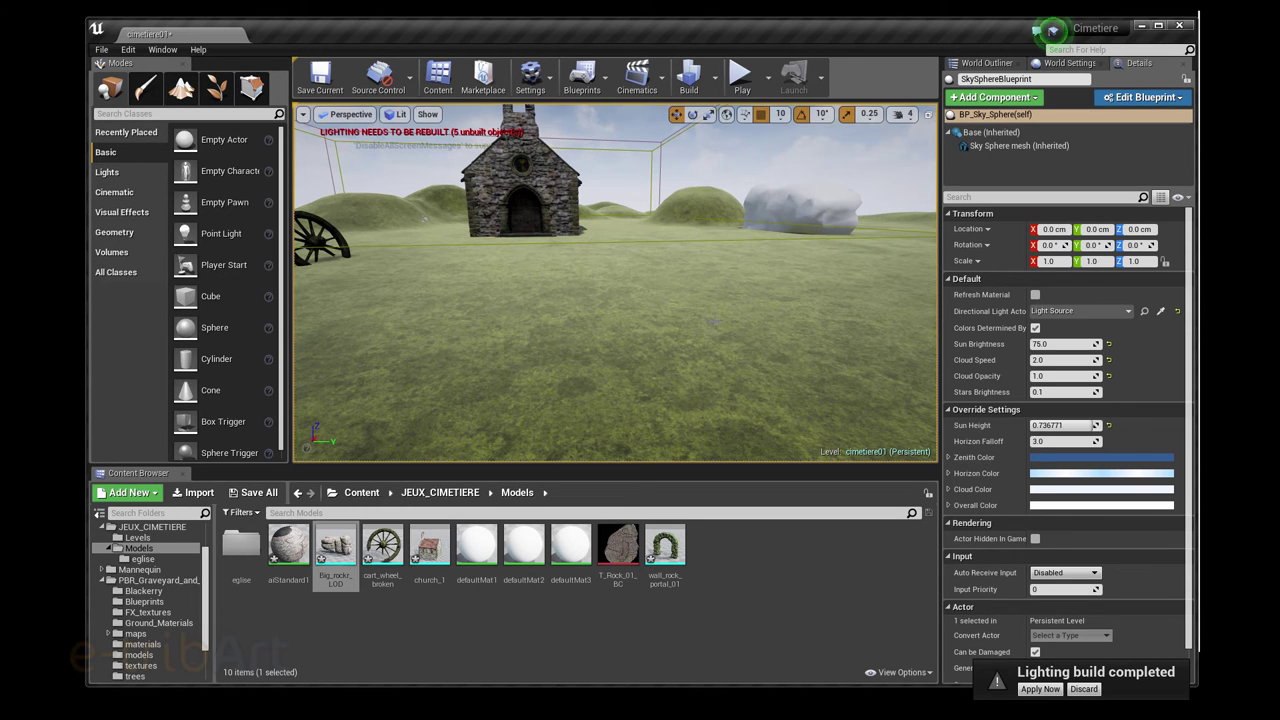
mouse_move(498, 541)
Step: Play the cimetiere01 level, run the character forward past the rock, then stop with Esc
left_click(735, 90)
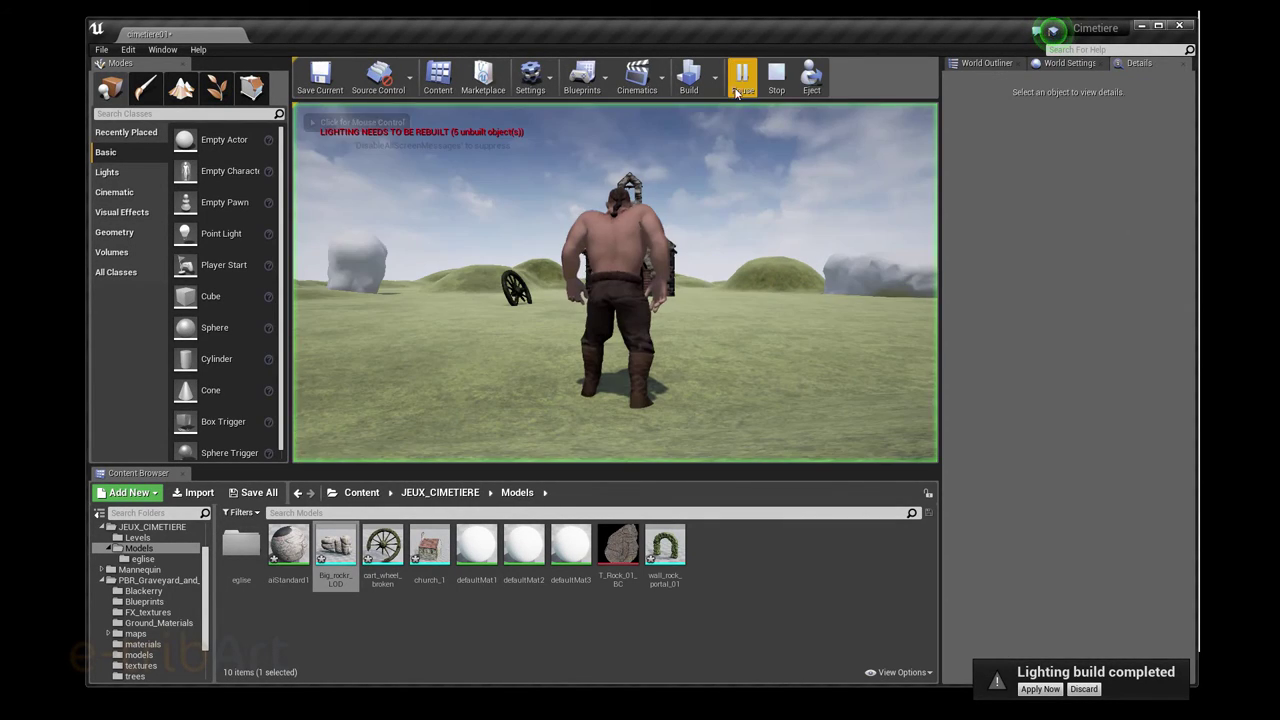
left_click(697, 369)
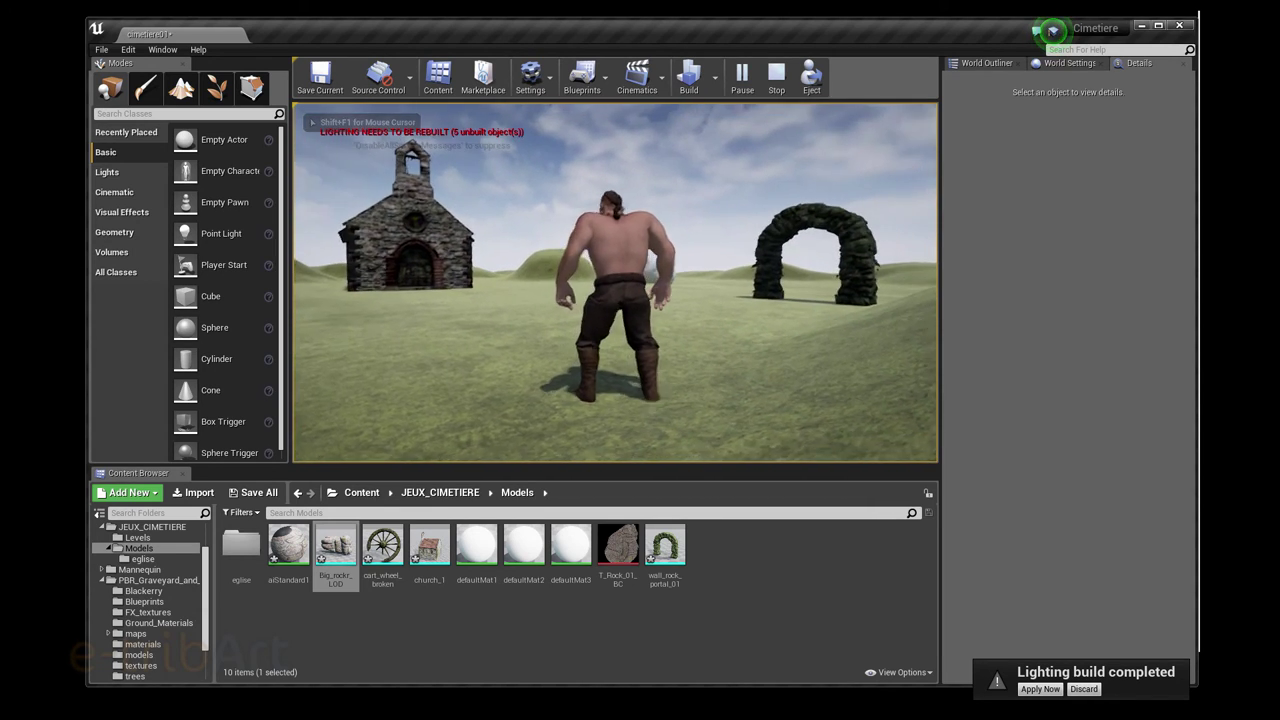
key("w")
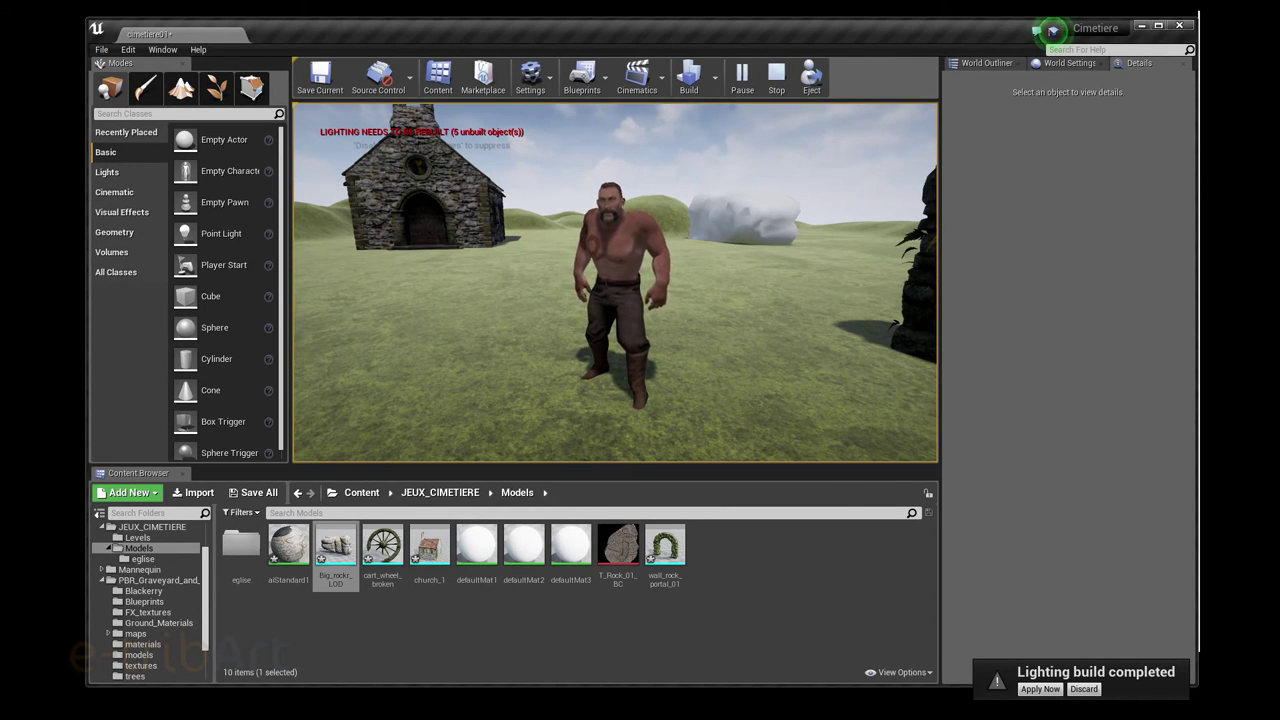
key("Escape")
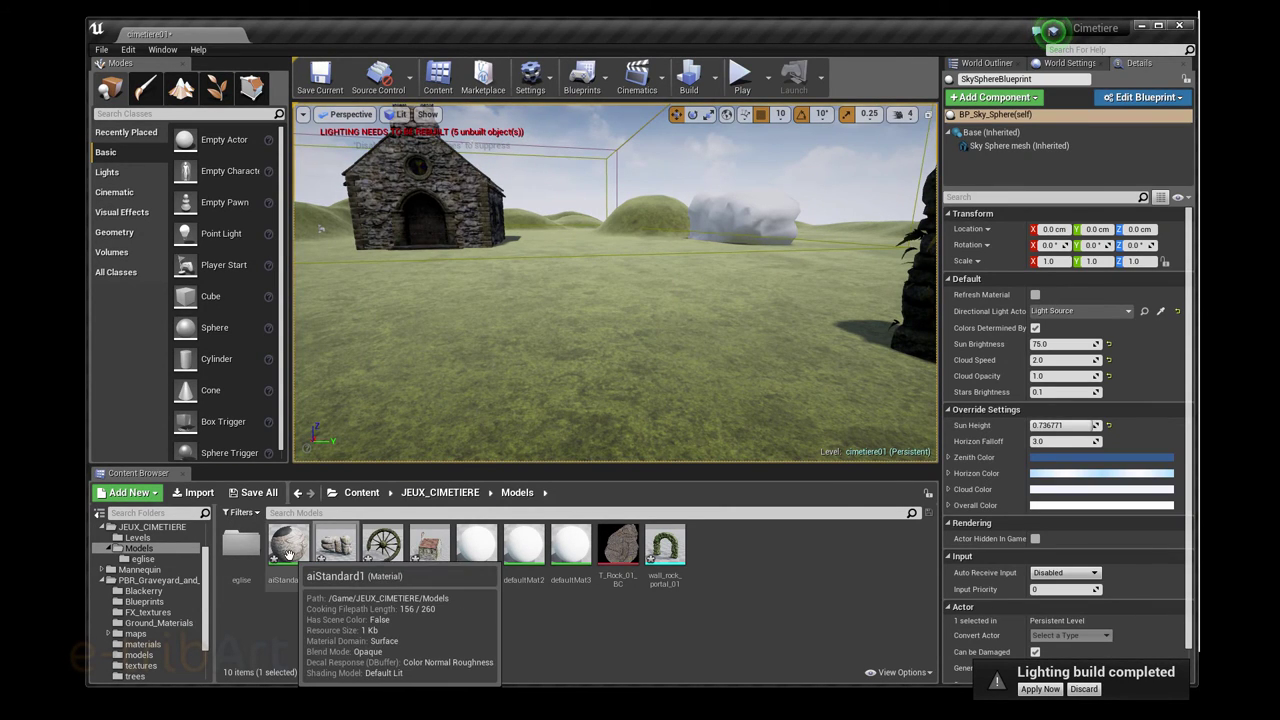
Step: Open Big_rockr_LOD in the static mesh editor
left_click(343, 549)
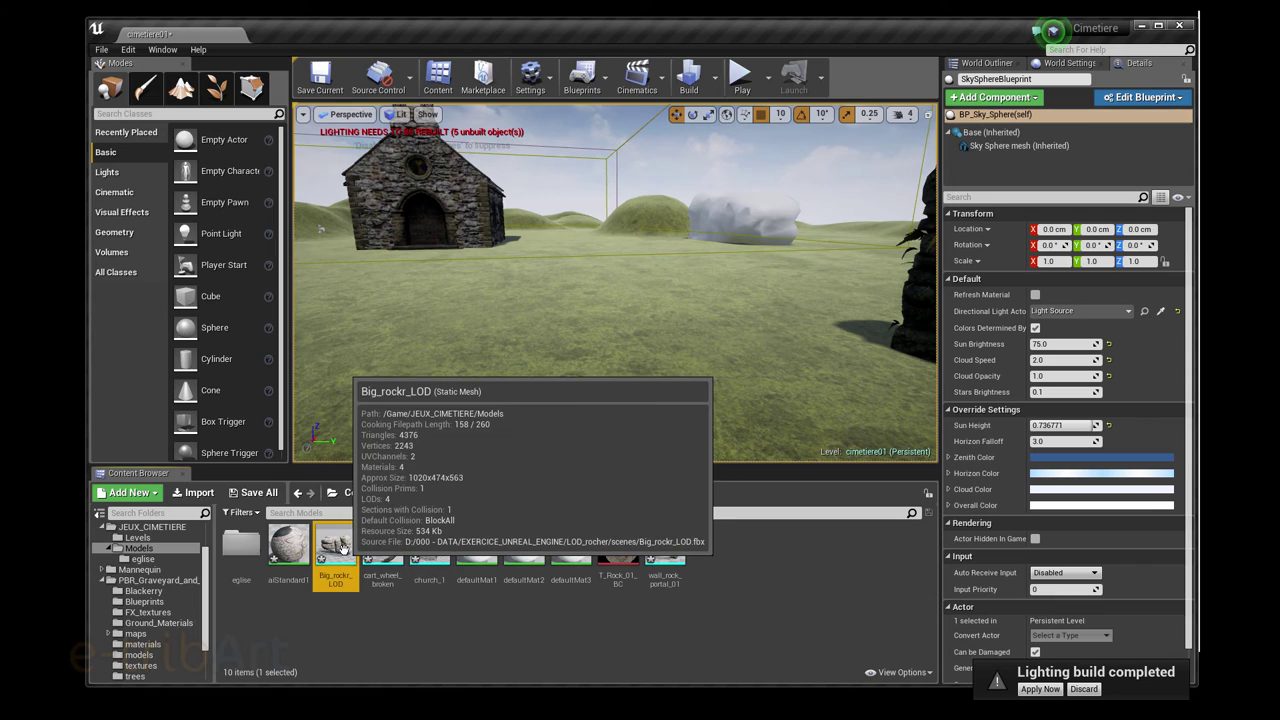
double_click(343, 549)
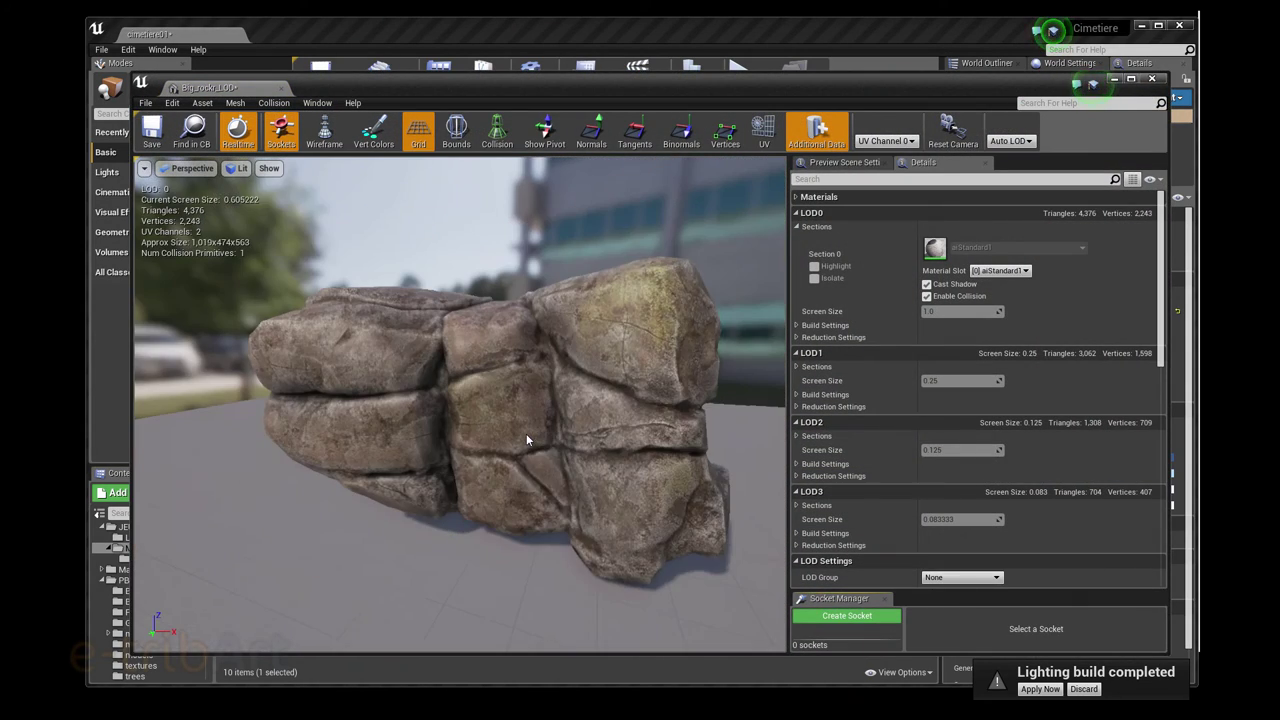
left_click_drag(525, 434, 527, 456)
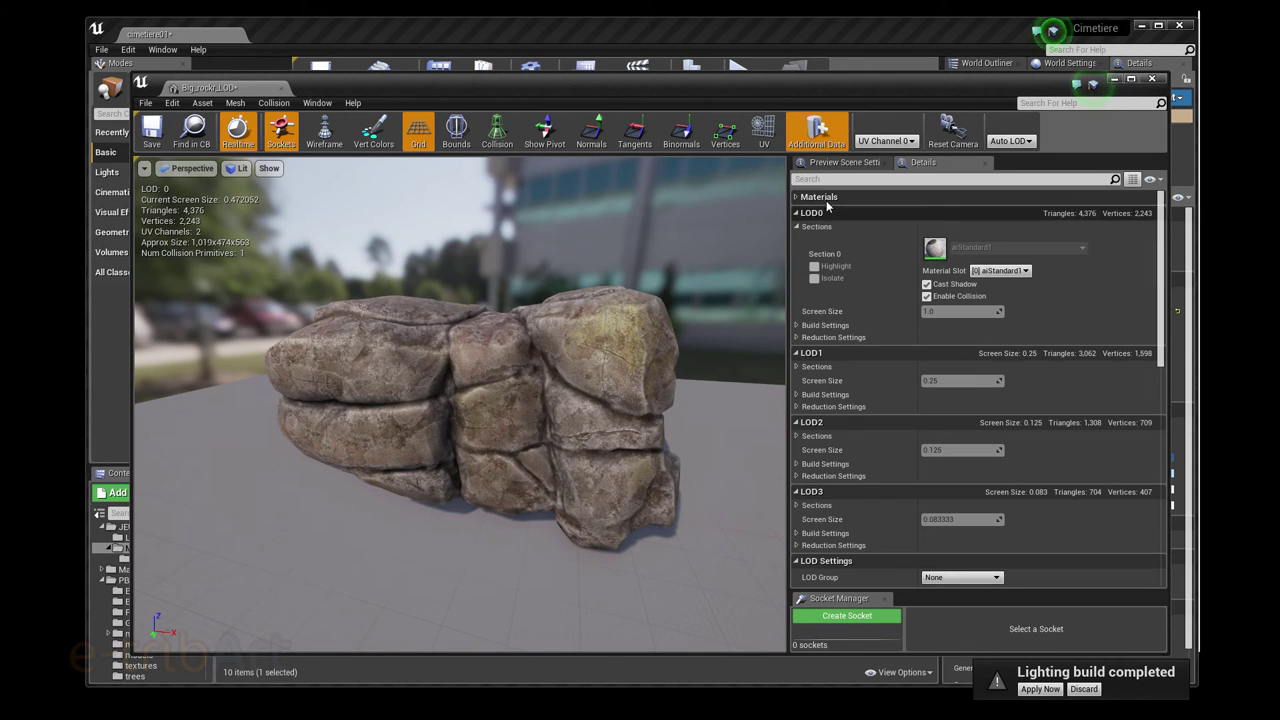
Step: Set the preview Environment Cube Map to None and return to the LOD details
left_click(835, 162)
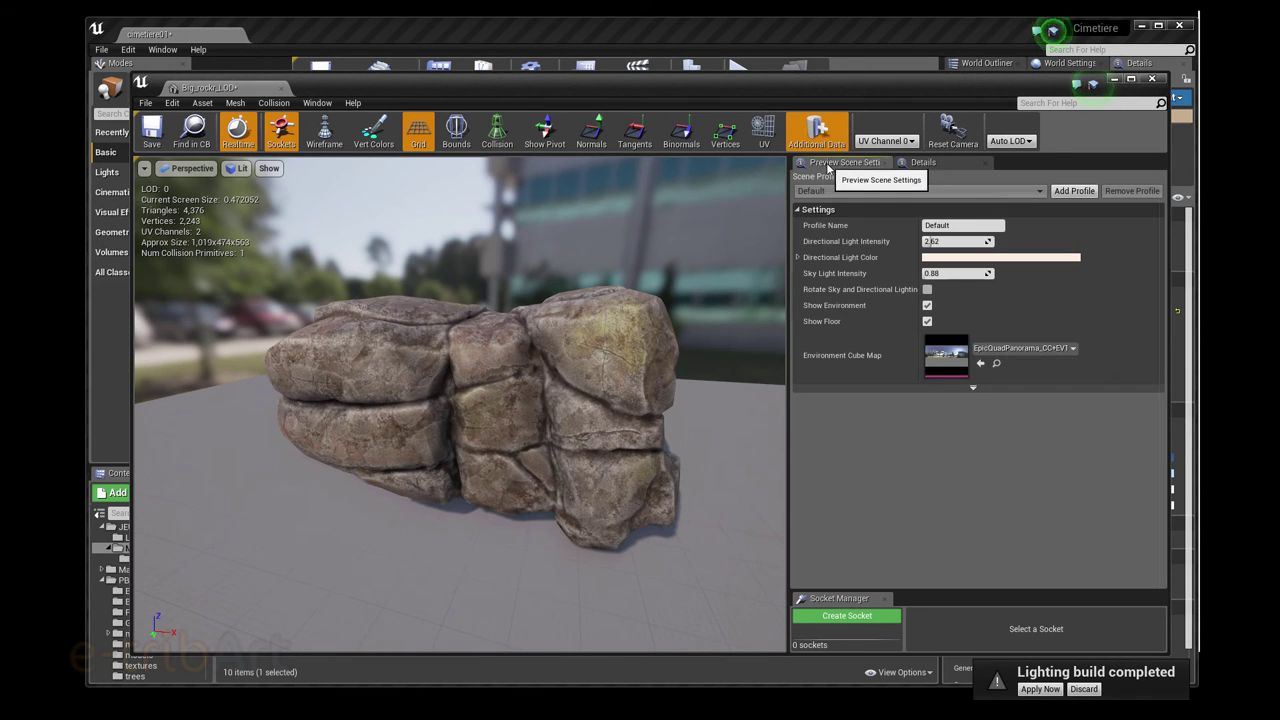
left_click(1012, 355)
left_click(983, 426)
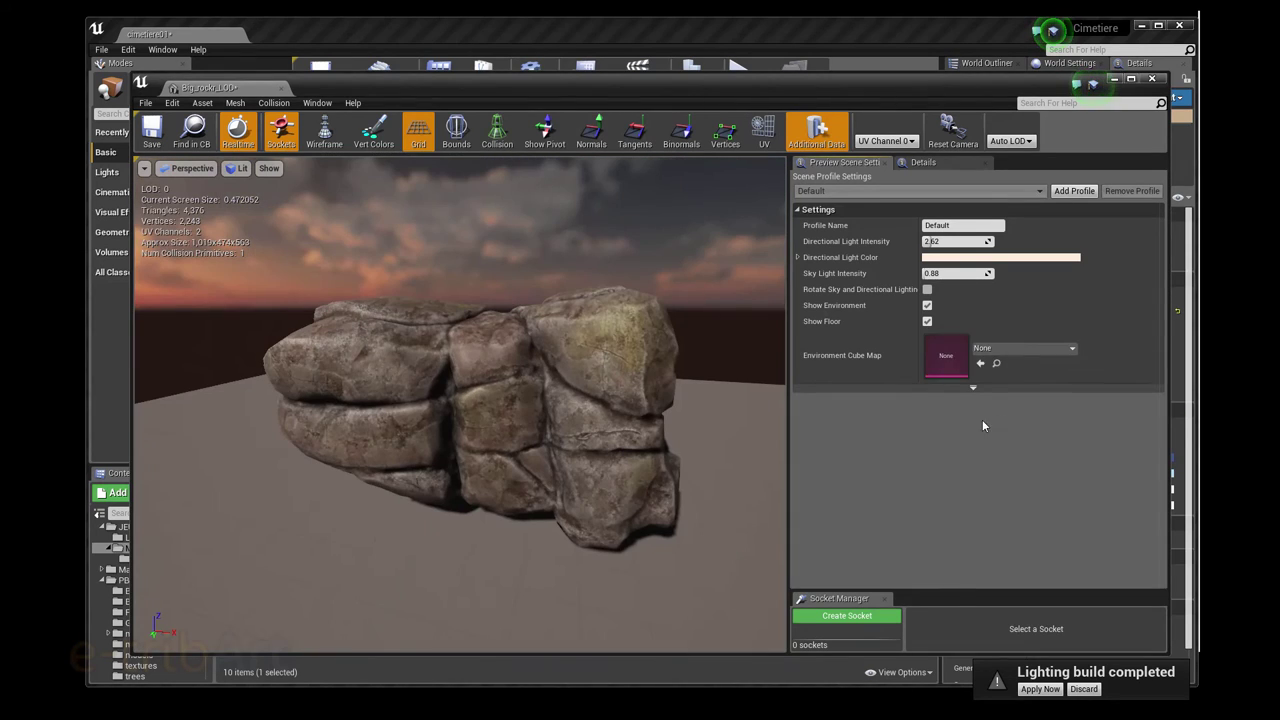
mouse_move(654, 374)
left_mouse_down()
mouse_move(615, 378)
mouse_move(640, 376)
left_mouse_up()
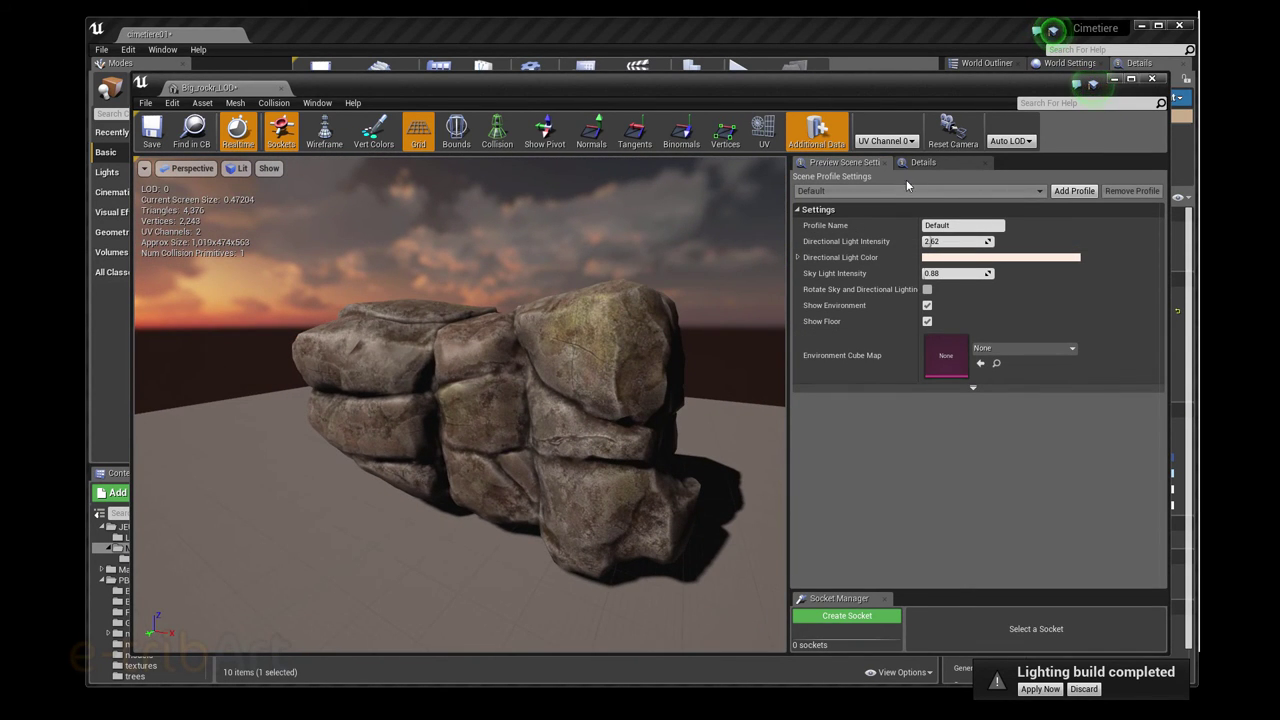
left_click(921, 162)
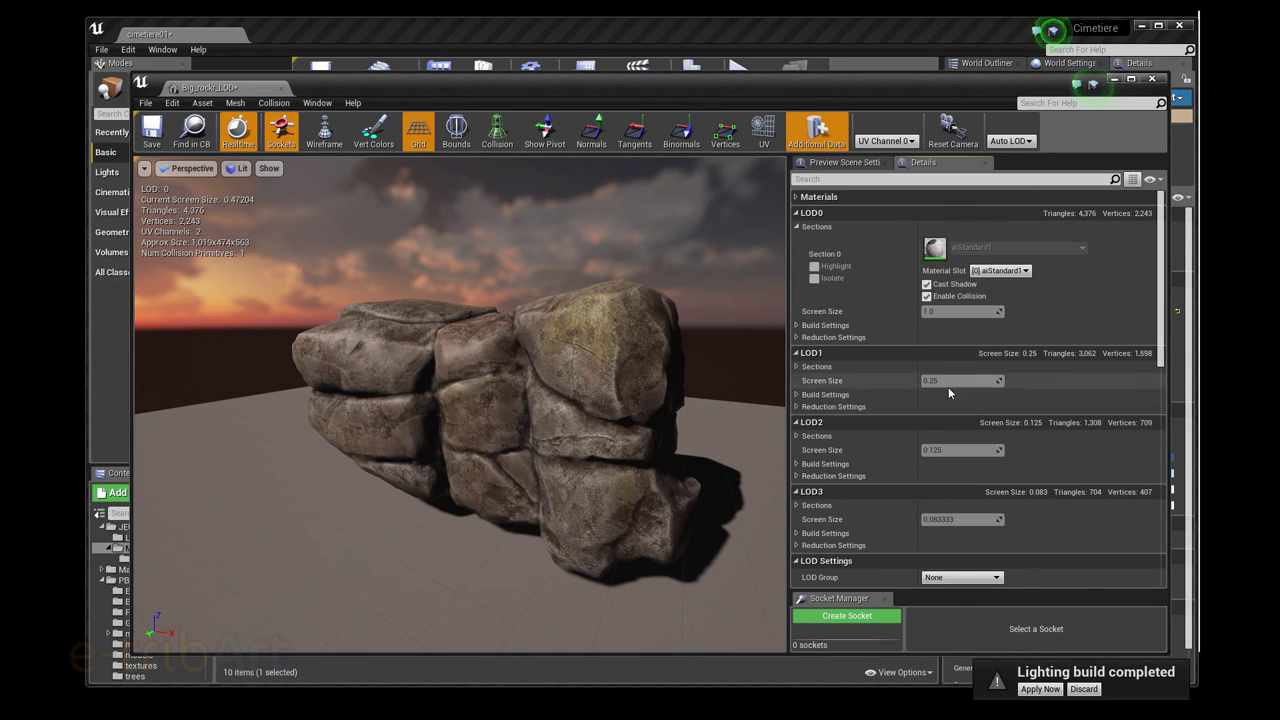
Step: Assign the aiStandard1 material to the LOD1 and LOD2 sections
left_click(797, 367)
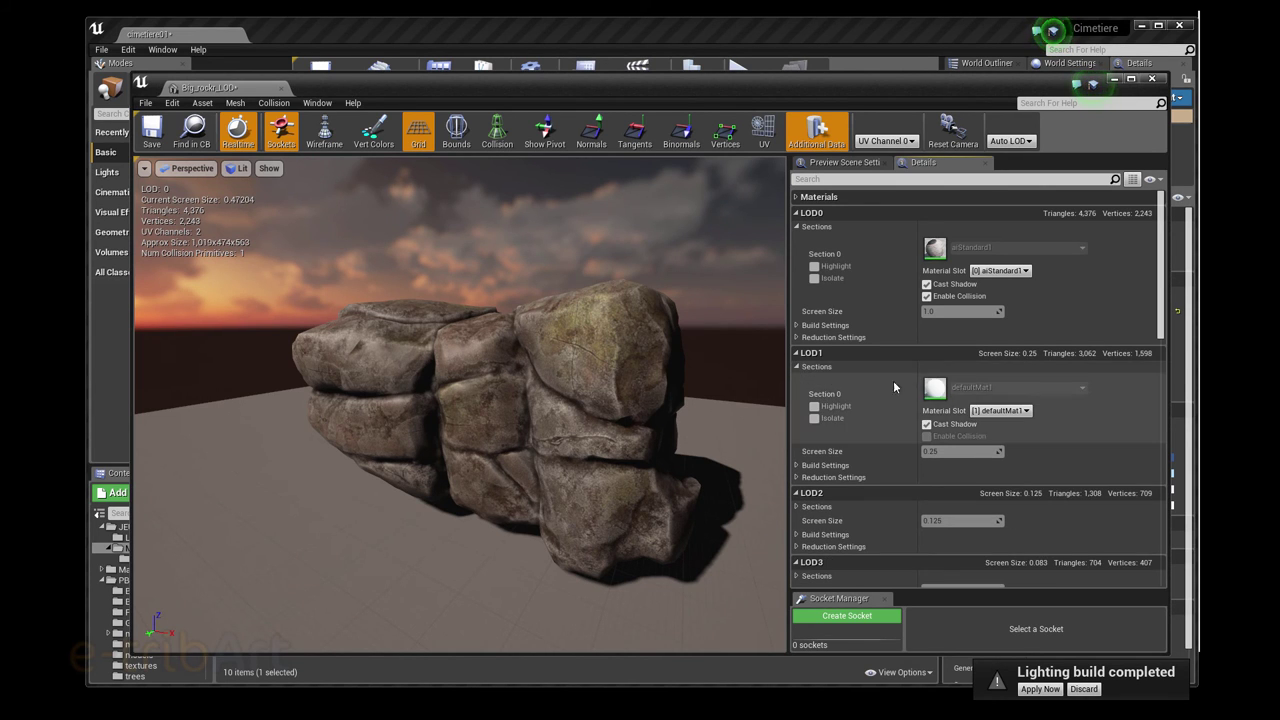
left_click(1000, 411)
left_click(1005, 424)
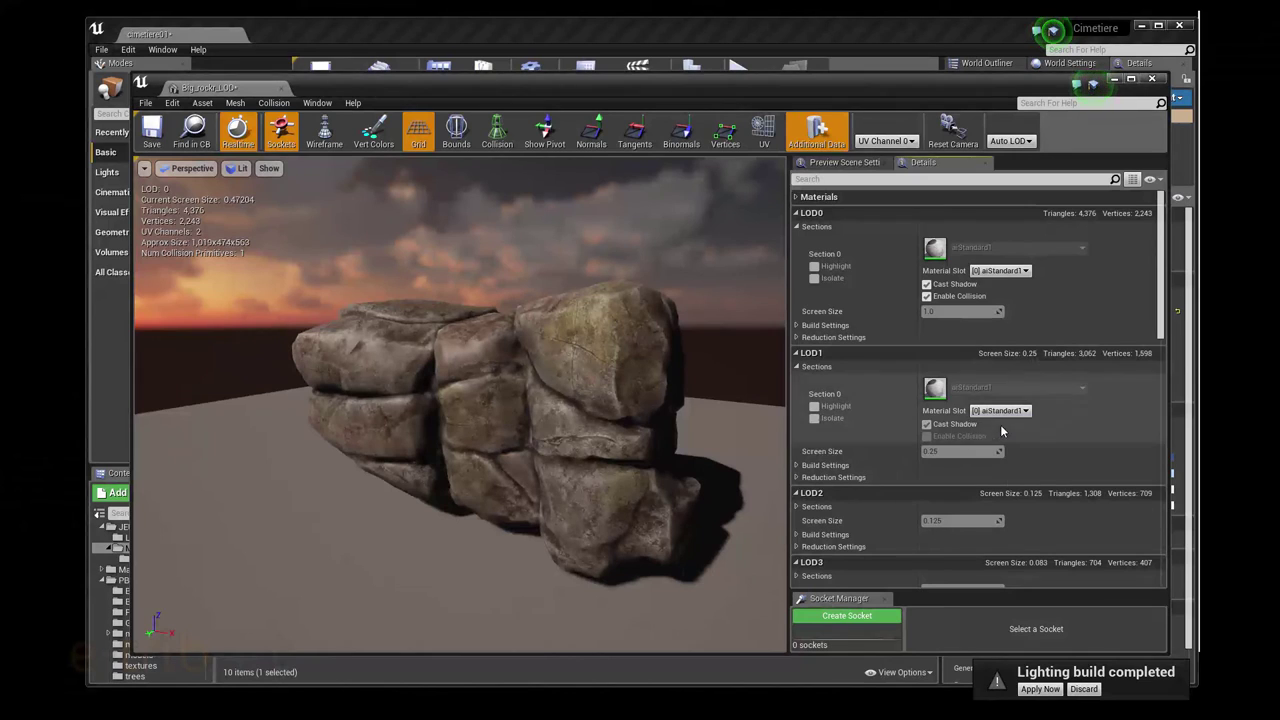
scroll(887, 456, "down", 2)
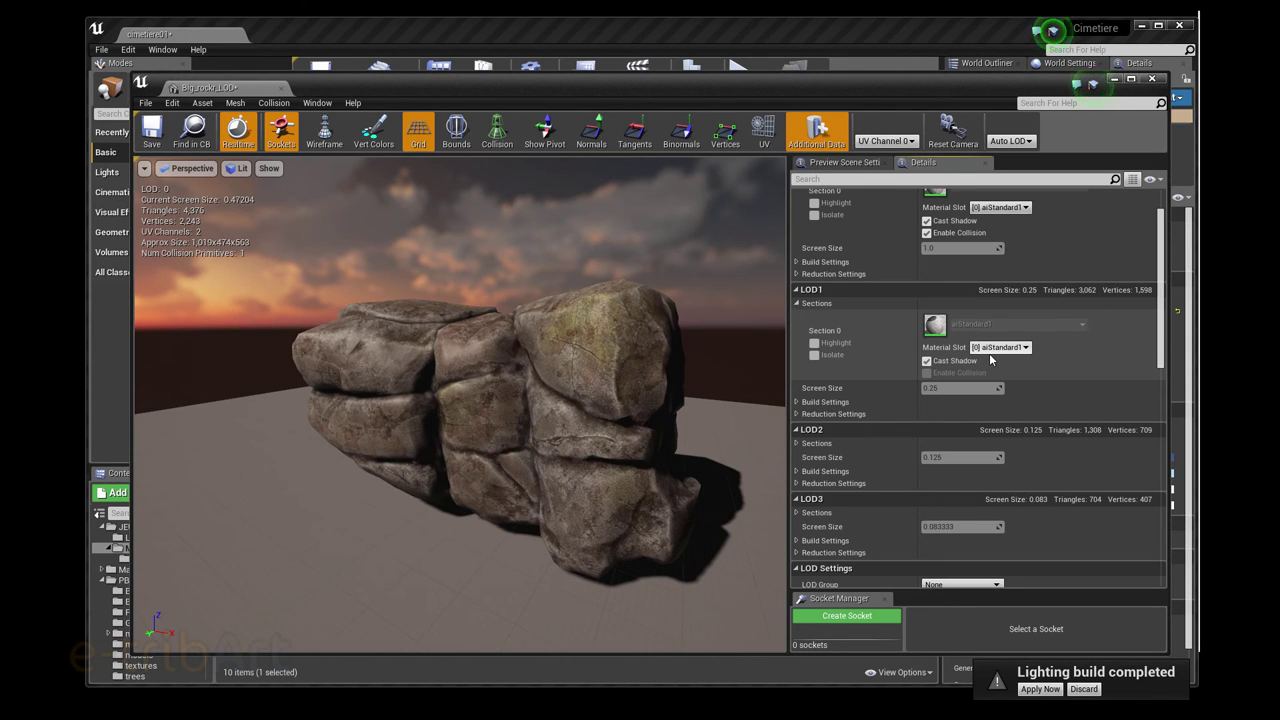
left_click(798, 445)
left_click(1000, 487)
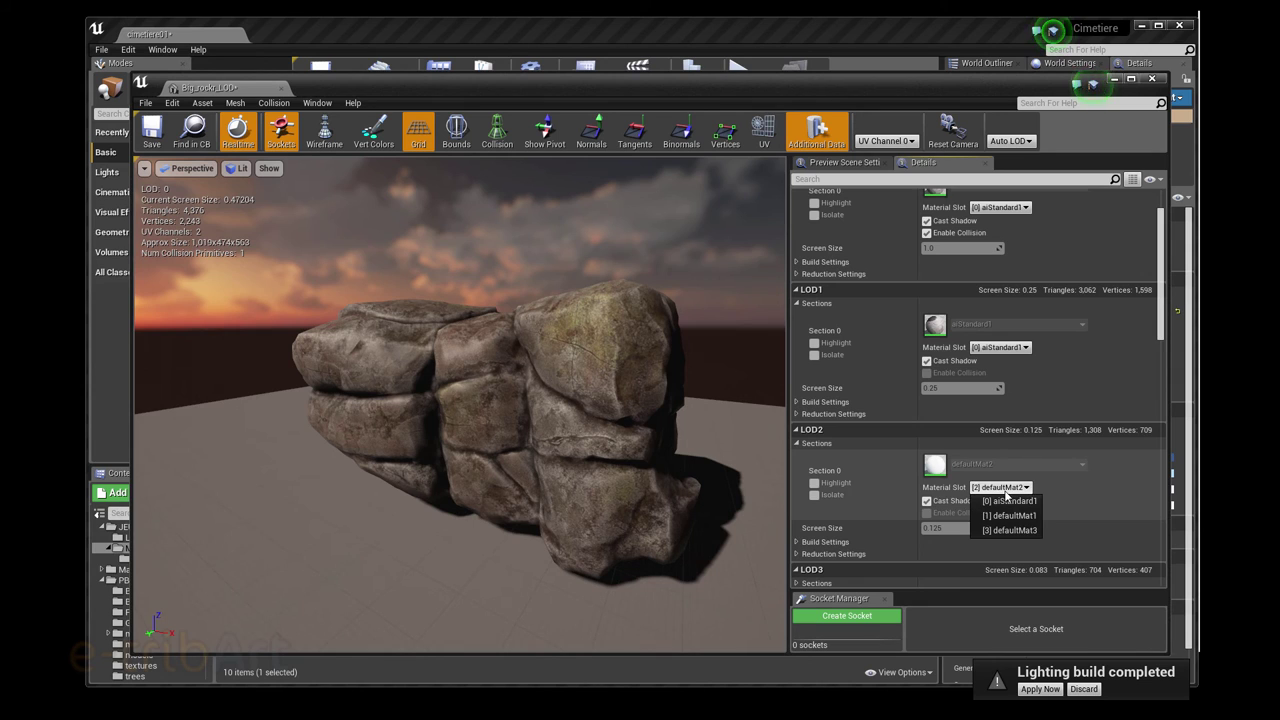
left_click(1007, 500)
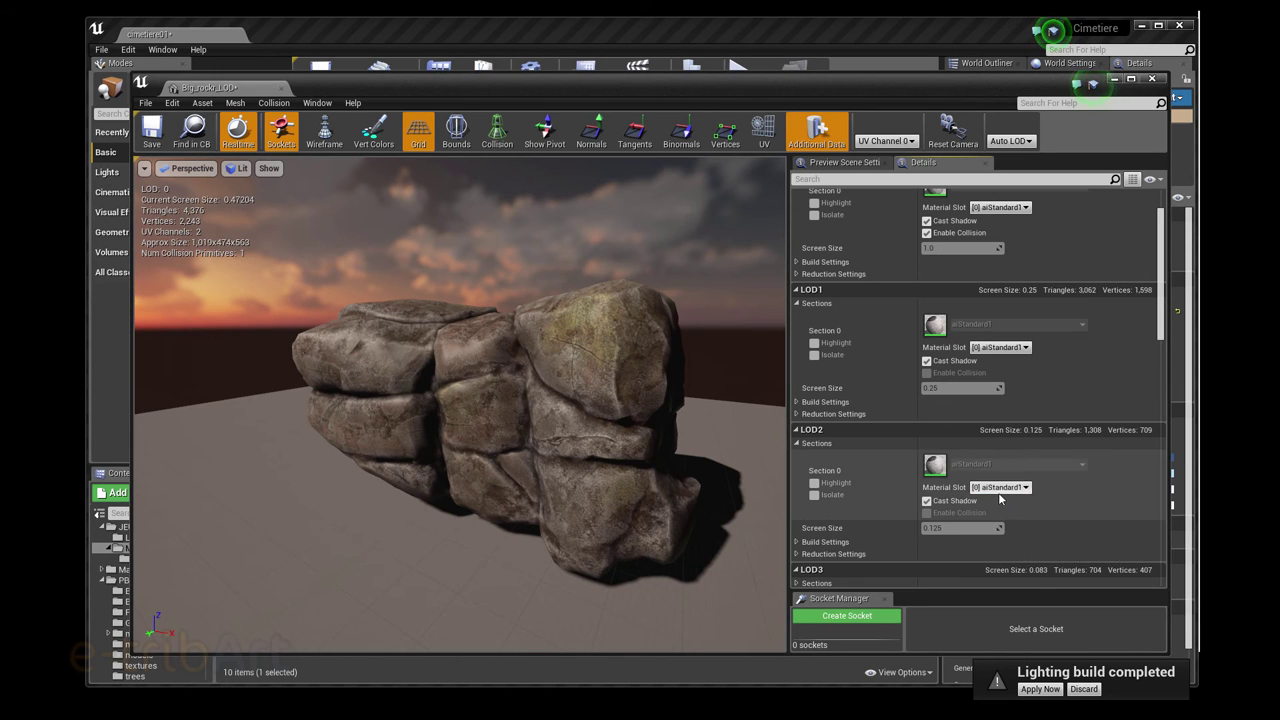
scroll(985, 485, "down", 2)
scroll(982, 485, "down", 2)
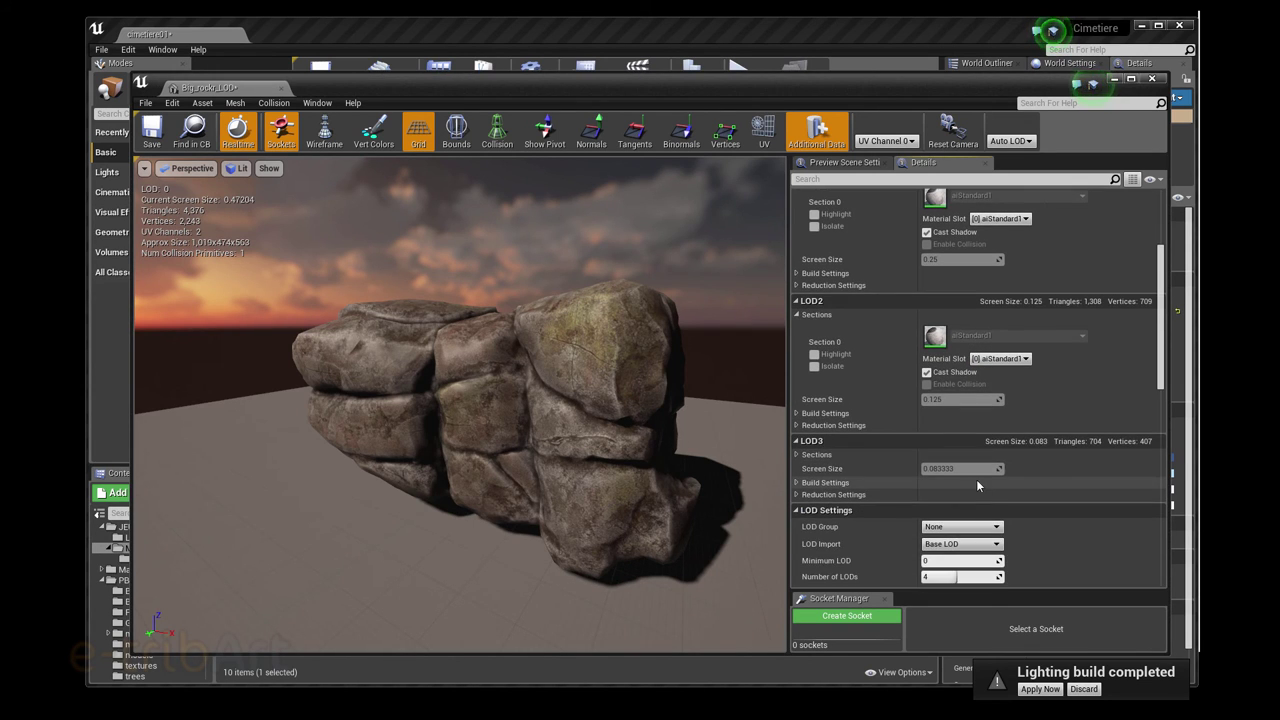
Step: Assign aiStandard1 to LOD3's Section 0 and save the rock mesh asset
left_click(798, 455)
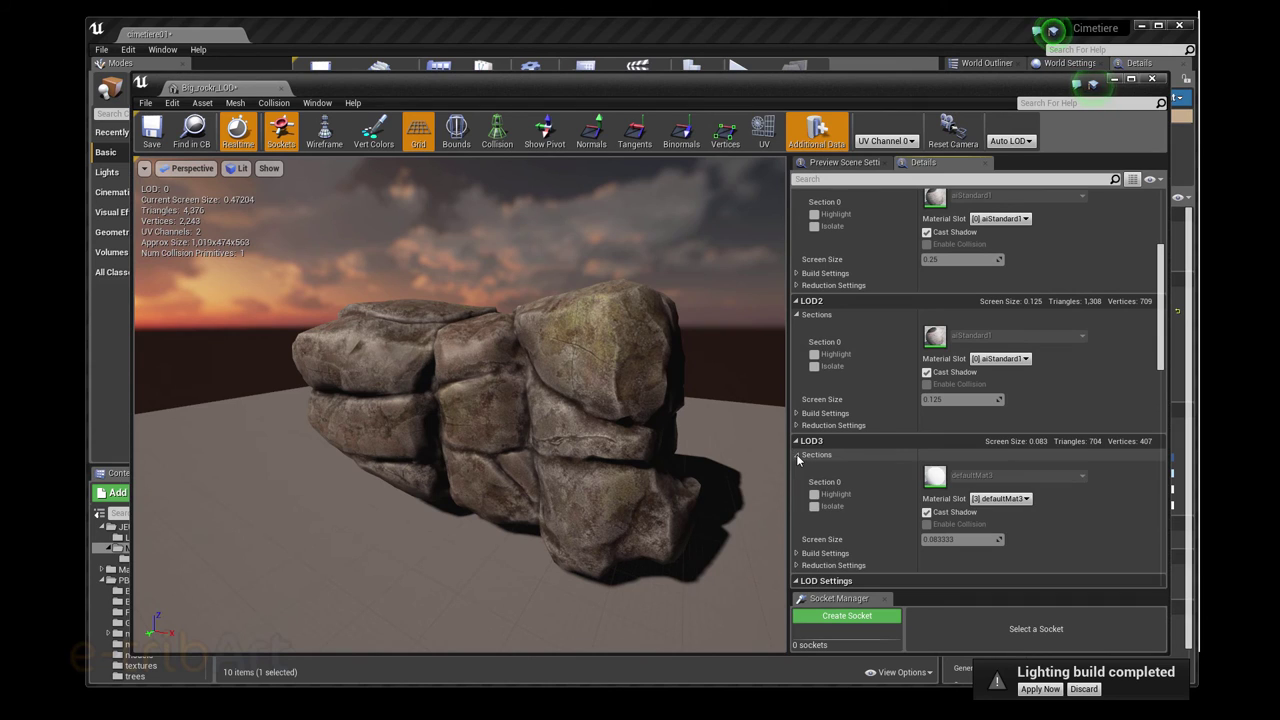
left_click(1015, 499)
left_click(1015, 513)
scroll(1018, 456, "down", 1)
scroll(1016, 456, "up", 2)
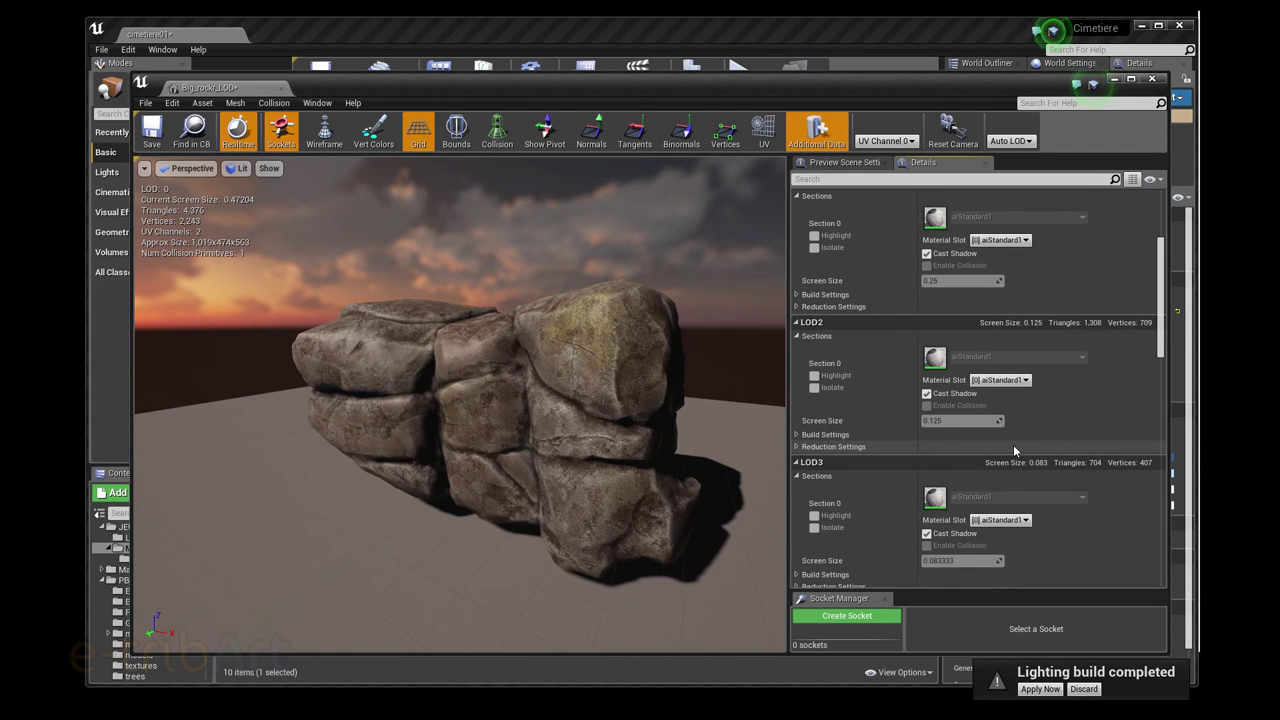
left_click(150, 130)
Step: Collapse the LOD0–LOD3 categories, leaving the LOD Settings group expanded
scroll(960, 383, "up", 1)
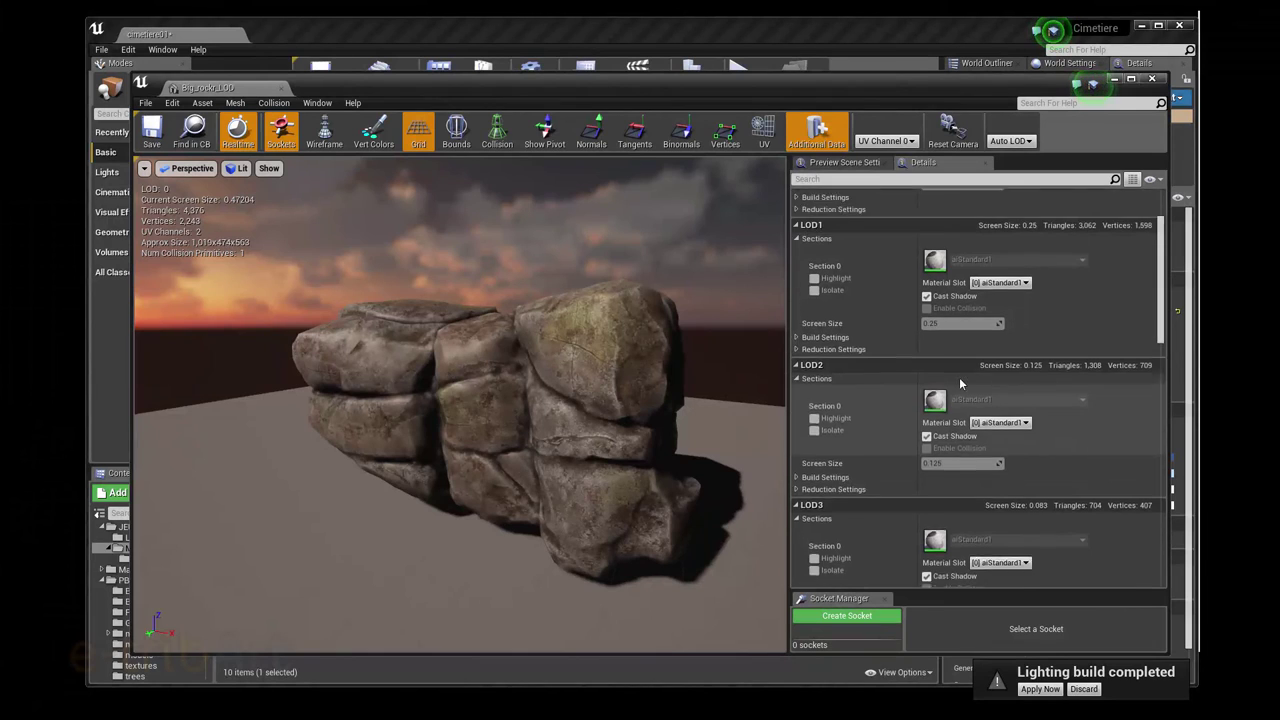
scroll(960, 383, "up", 2)
scroll(910, 355, "up", 1)
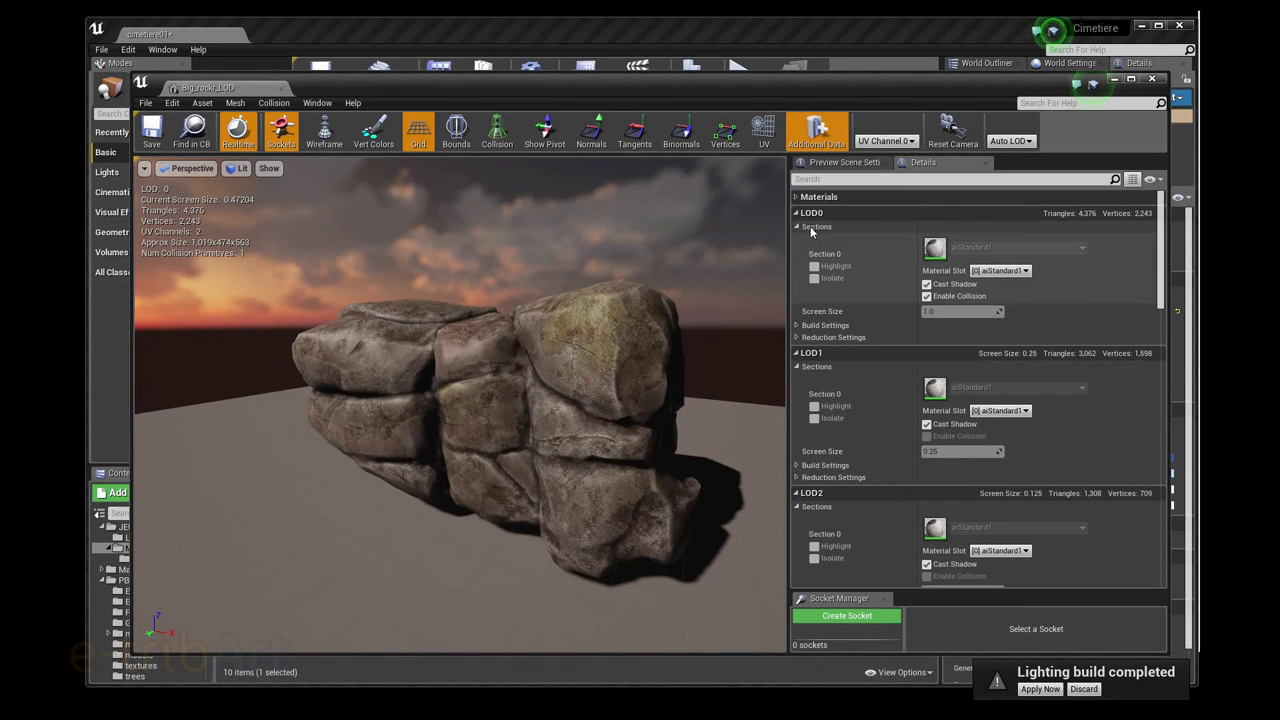
left_click(797, 213)
left_click(799, 231)
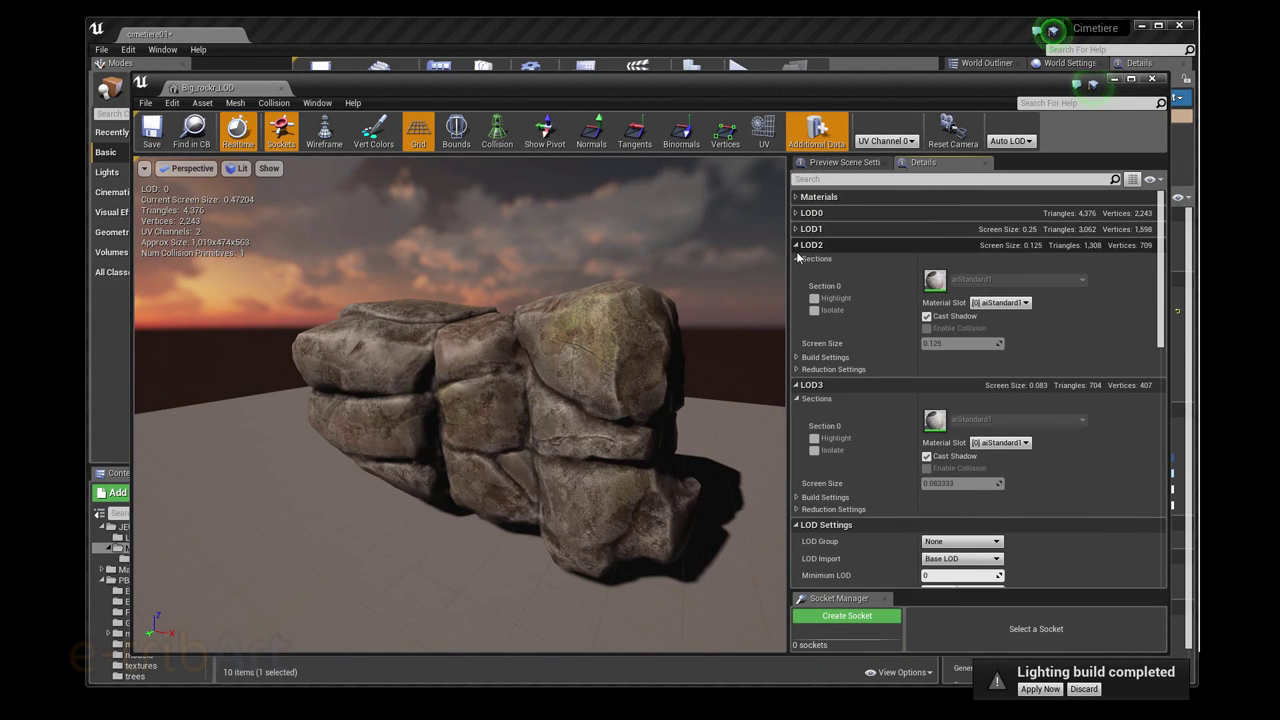
left_click(799, 245)
left_click(799, 261)
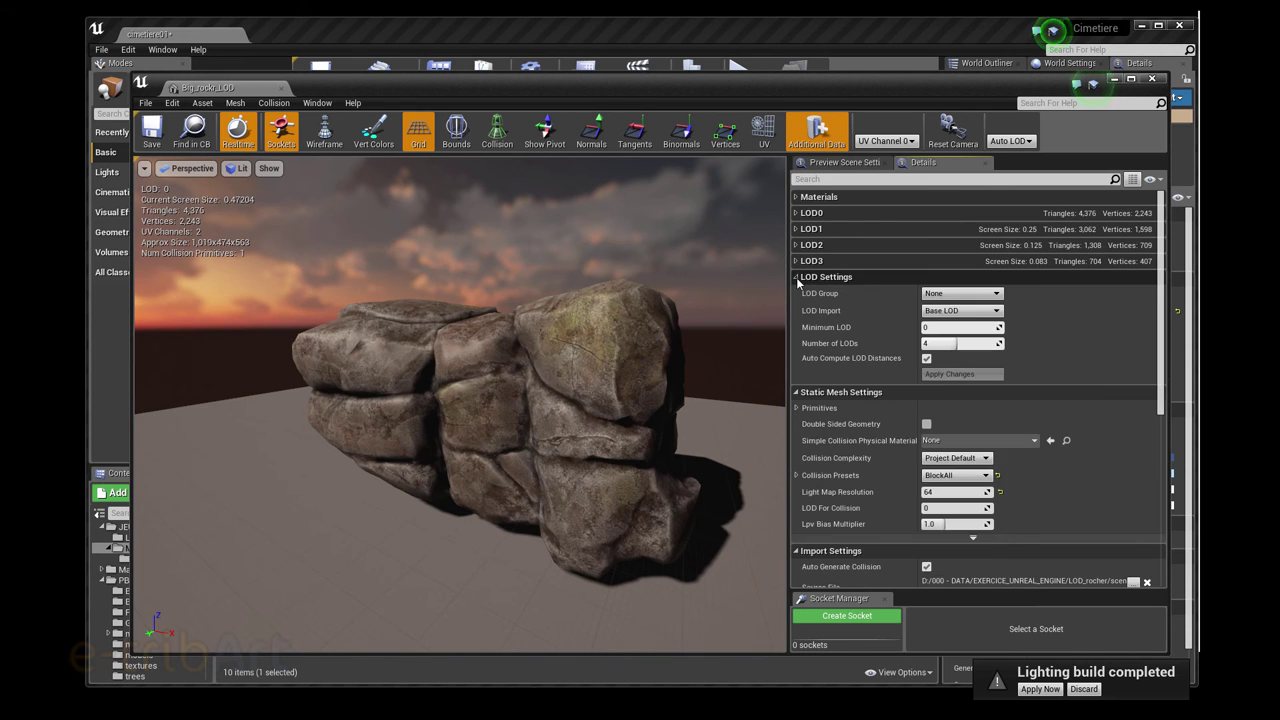
left_click(797, 277)
left_click(797, 277)
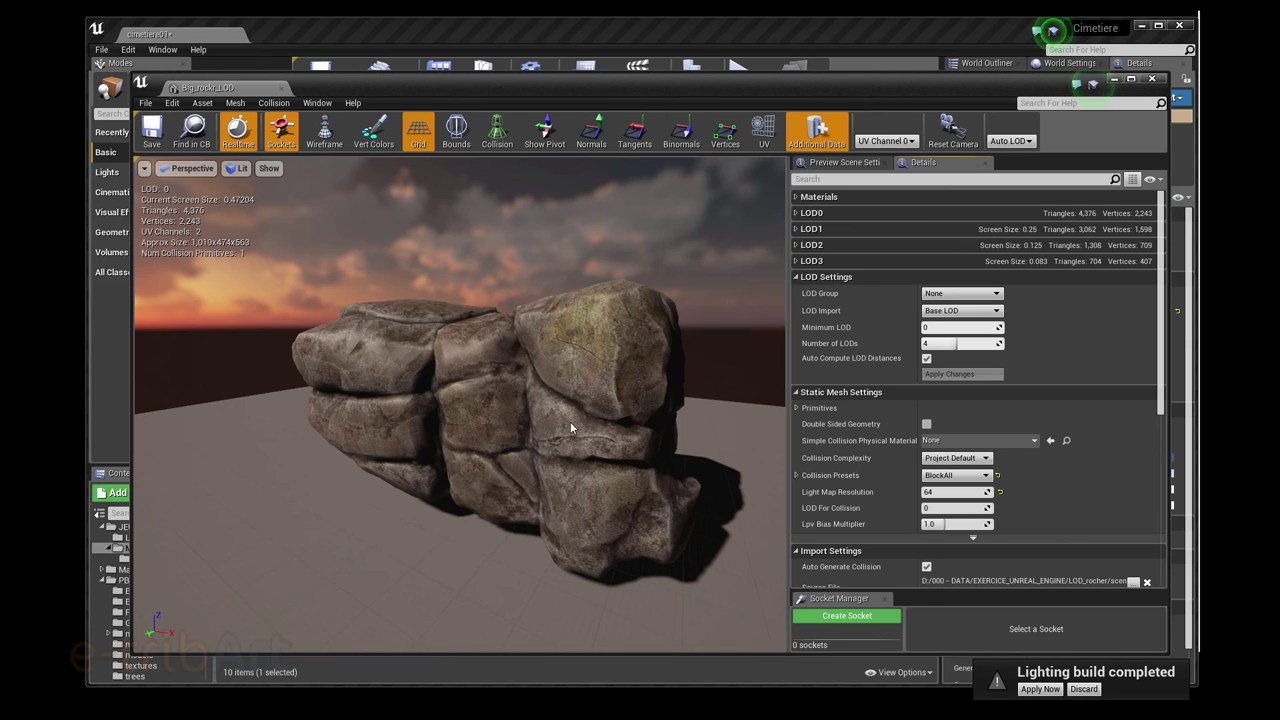
scroll(570, 421, "down", 3)
scroll(570, 421, "down", 2)
scroll(569, 420, "down", 2)
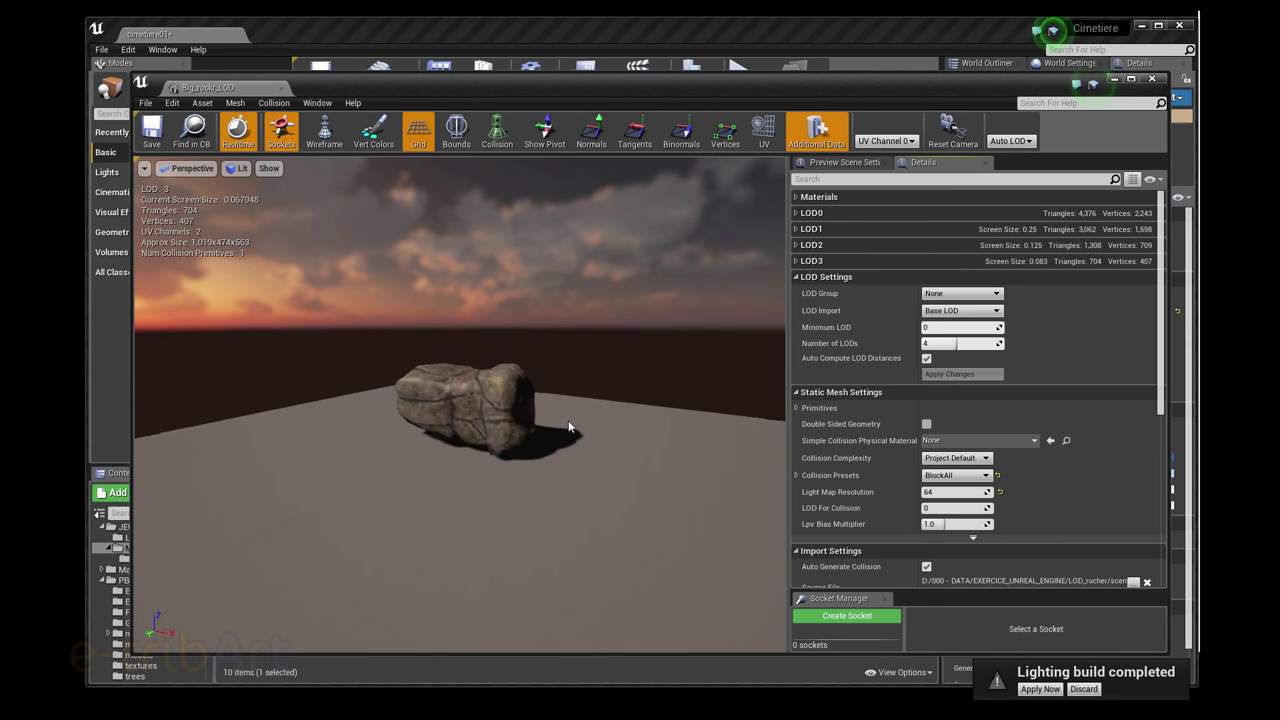
scroll(568, 420, "down", 1)
scroll(566, 421, "down", 2)
scroll(565, 416, "down", 2)
scroll(564, 417, "down", 2)
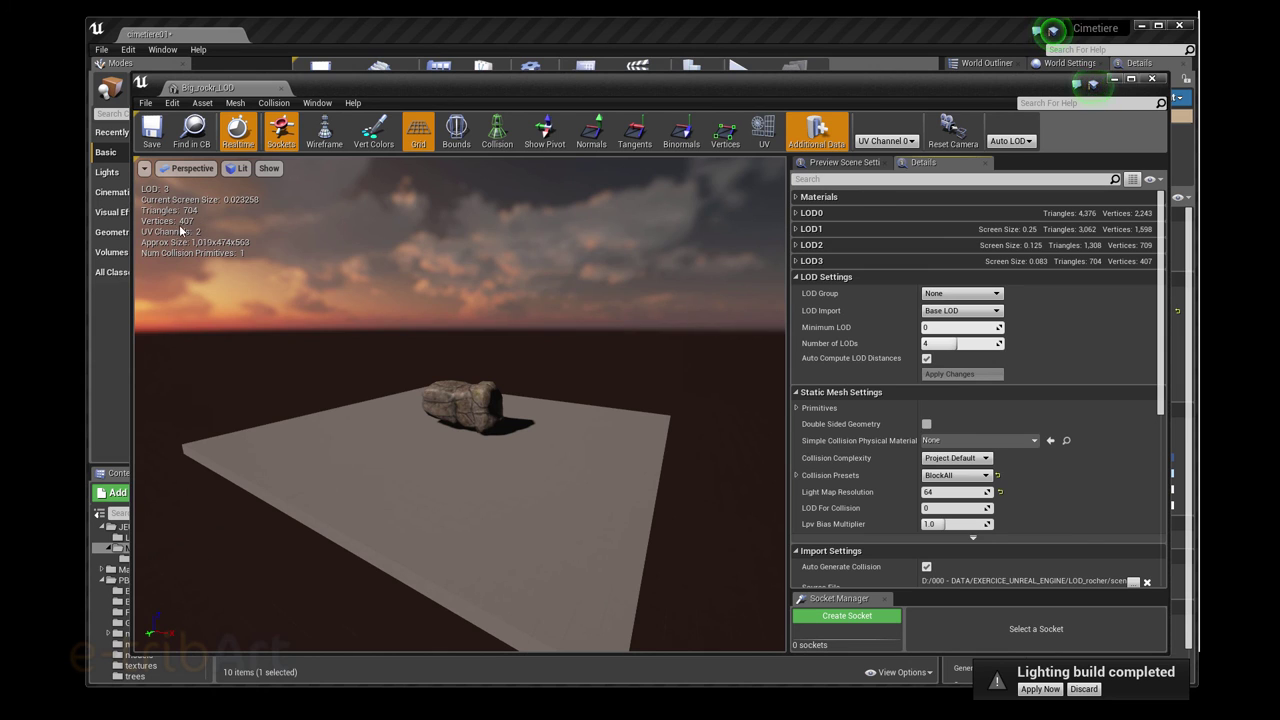
scroll(483, 446, "up", 2)
scroll(482, 444, "up", 2)
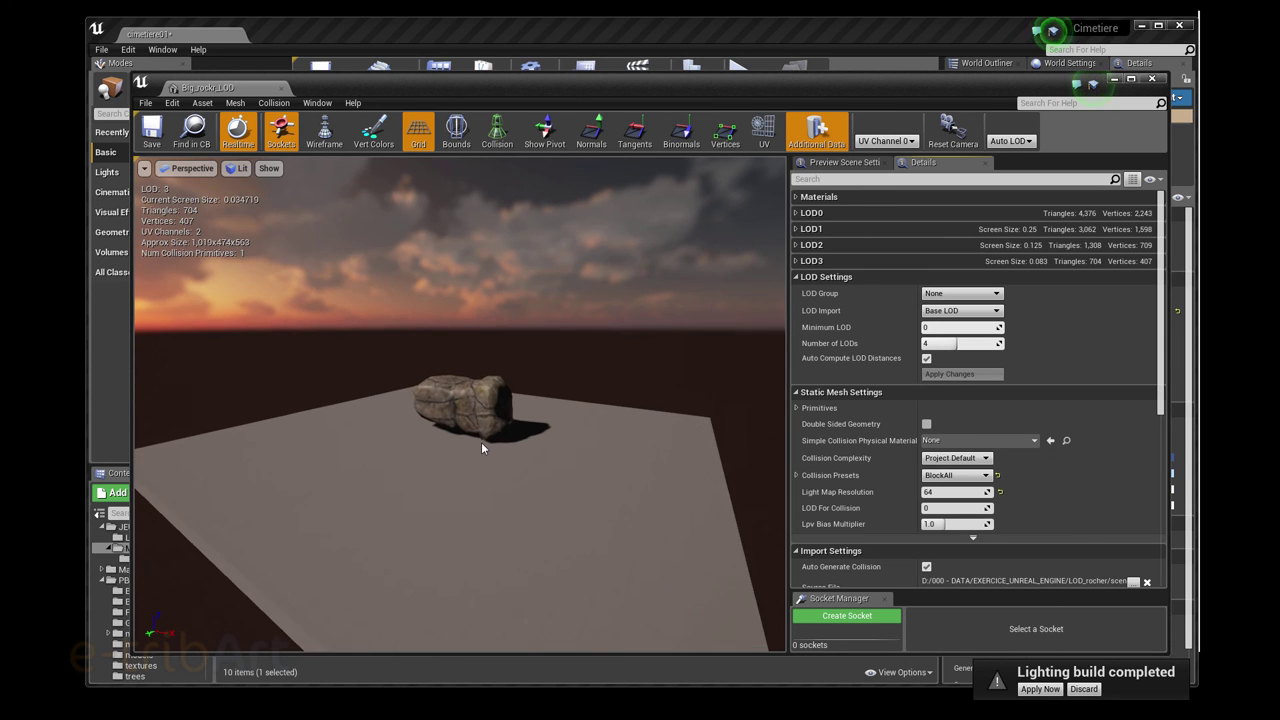
scroll(481, 442, "up", 2)
scroll(481, 441, "up", 1)
scroll(481, 439, "up", 2)
scroll(481, 439, "down", 1)
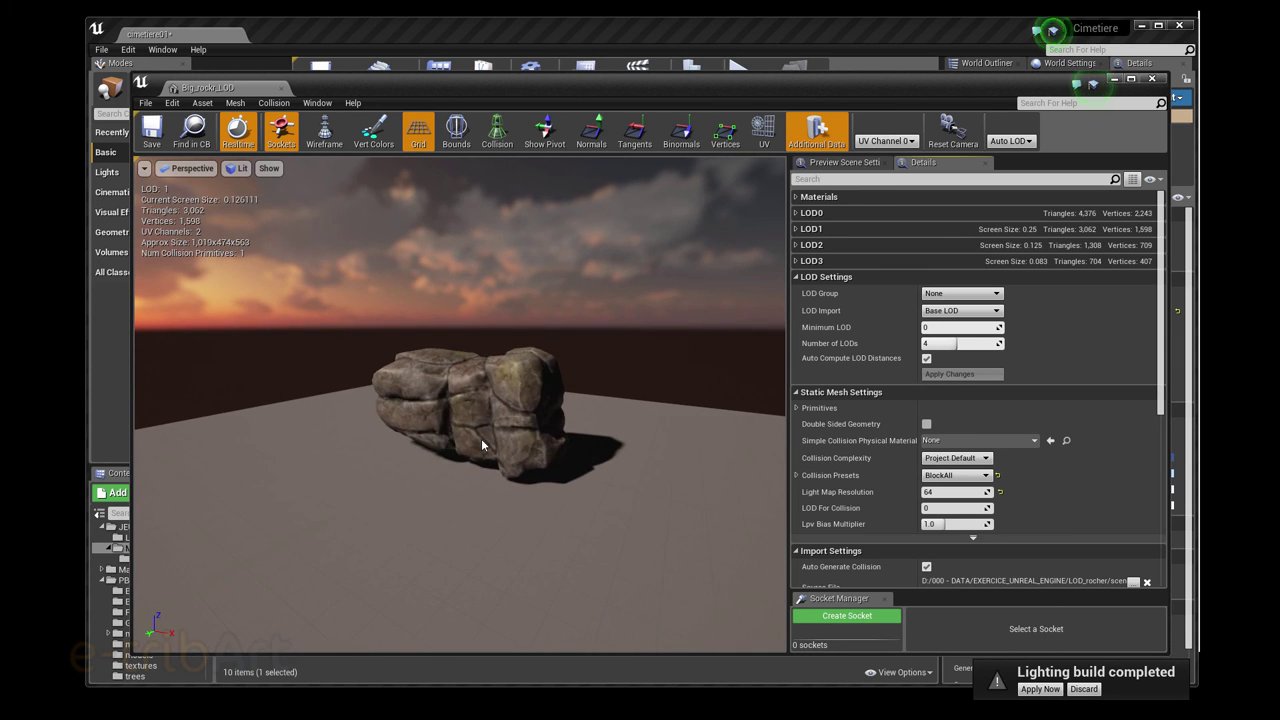
scroll(481, 439, "down", 1)
scroll(460, 438, "down", 1)
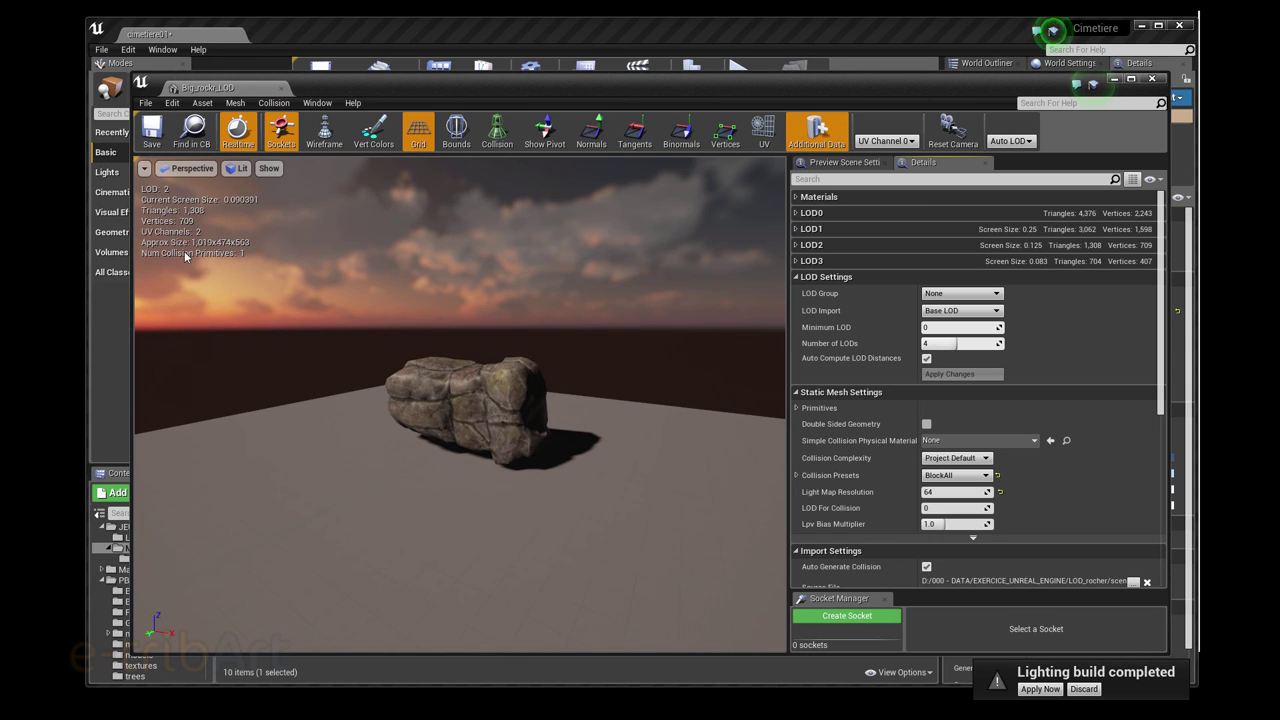
scroll(420, 455, "up", 2)
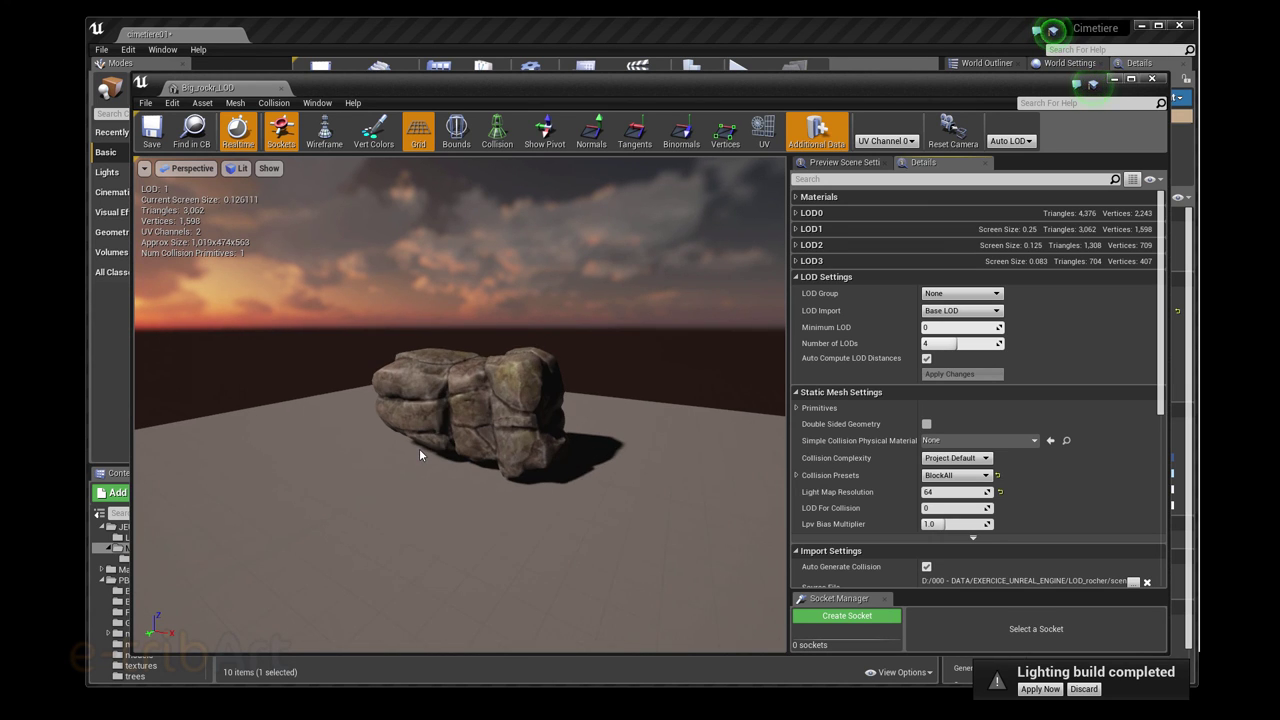
scroll(420, 455, "up", 1)
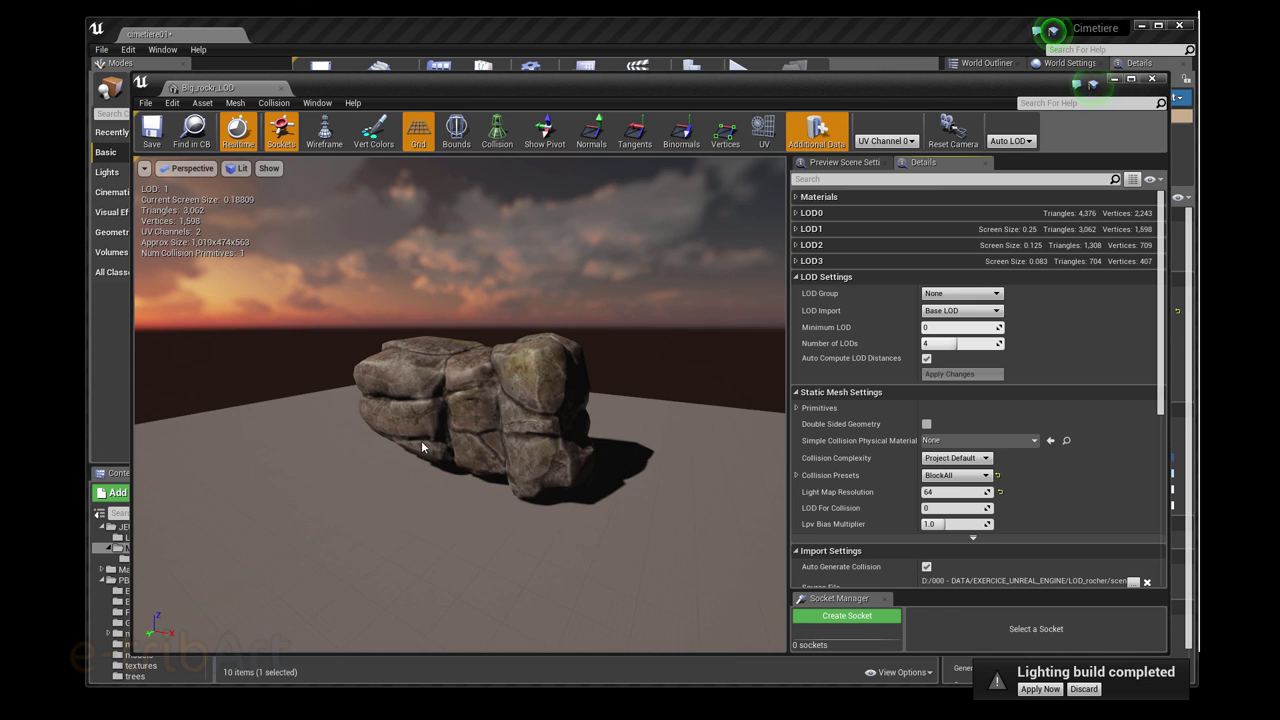
scroll(422, 444, "down", 2)
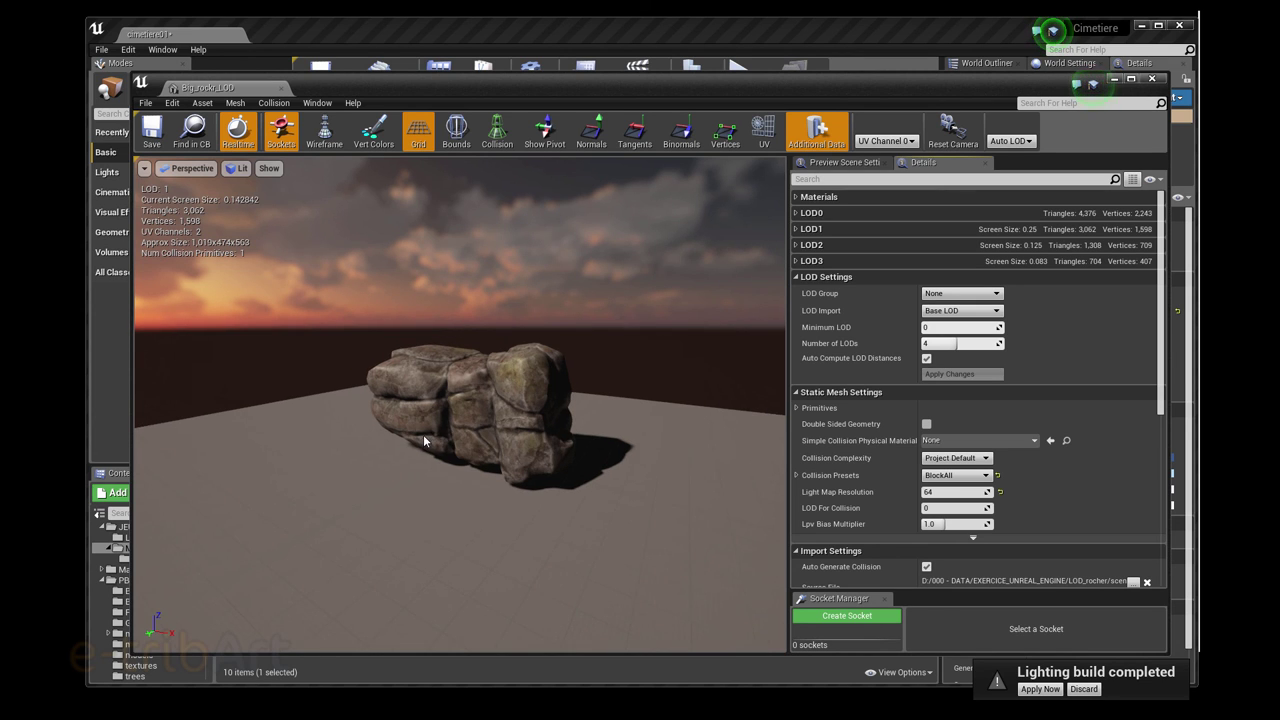
scroll(423, 440, "up", 1)
scroll(423, 440, "up", 2)
scroll(423, 440, "up", 3)
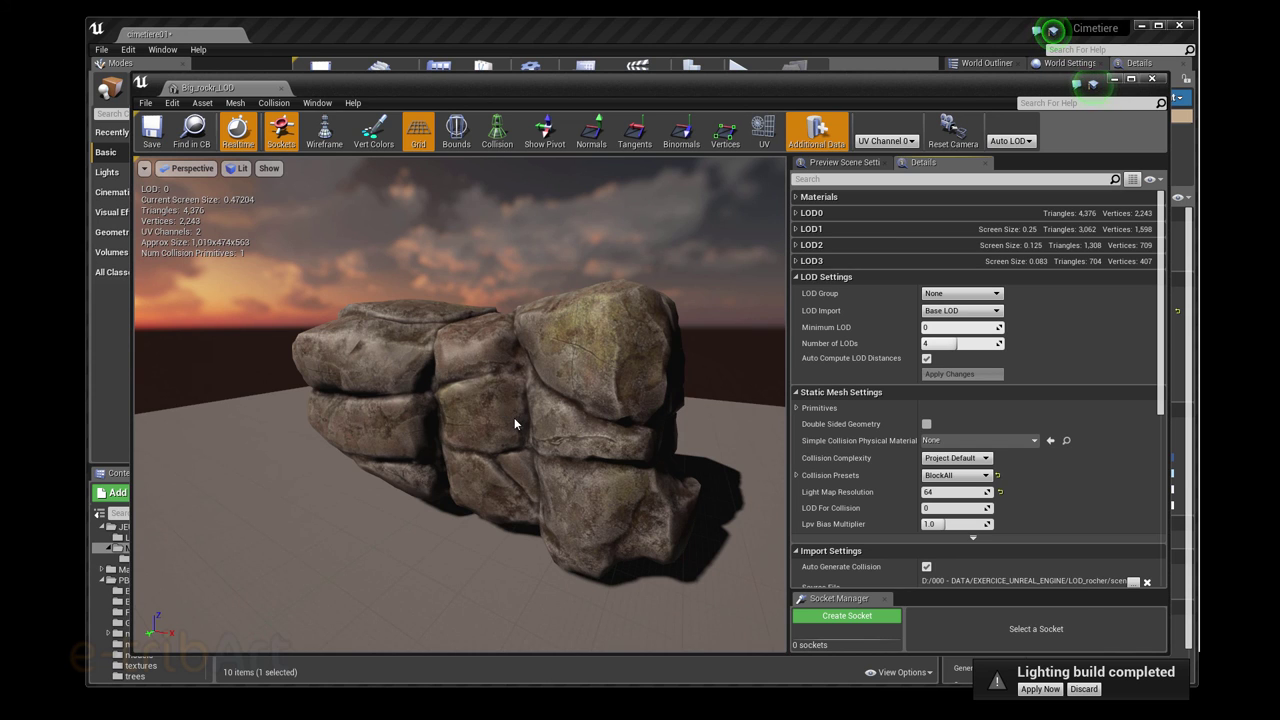
scroll(513, 416, "down", 1)
scroll(510, 412, "down", 1)
scroll(508, 412, "down", 1)
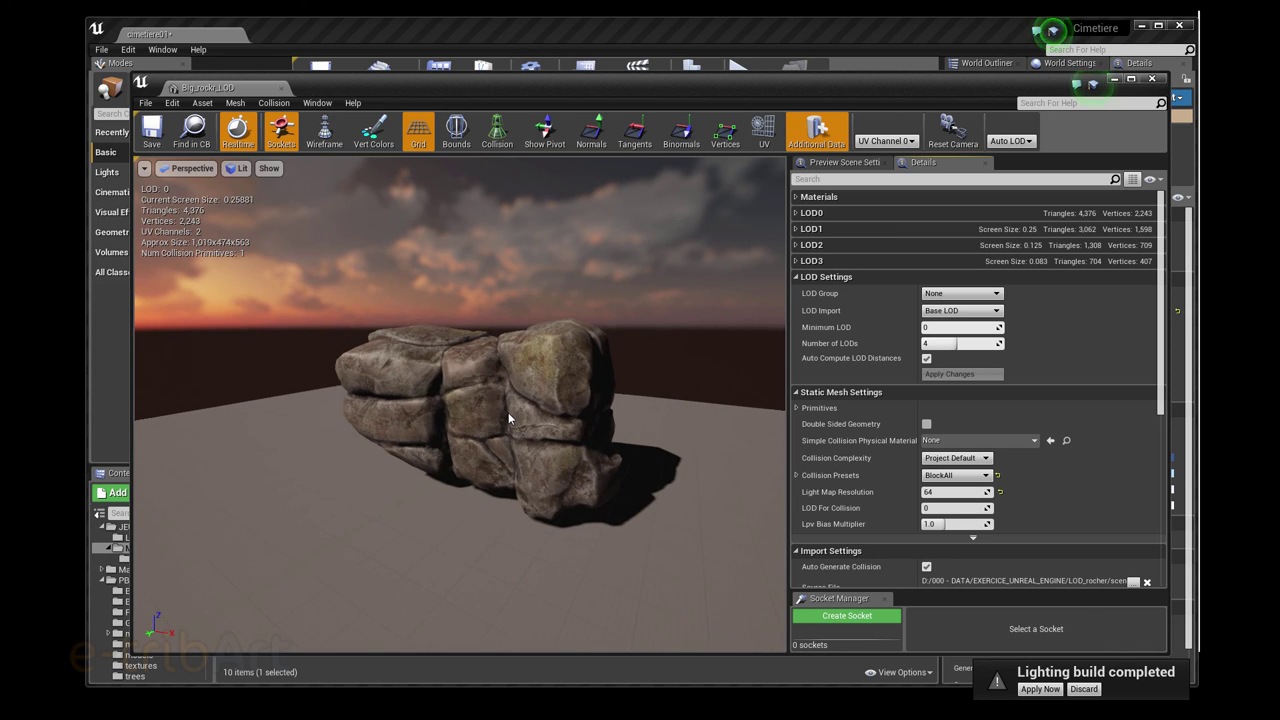
scroll(507, 411, "down", 1)
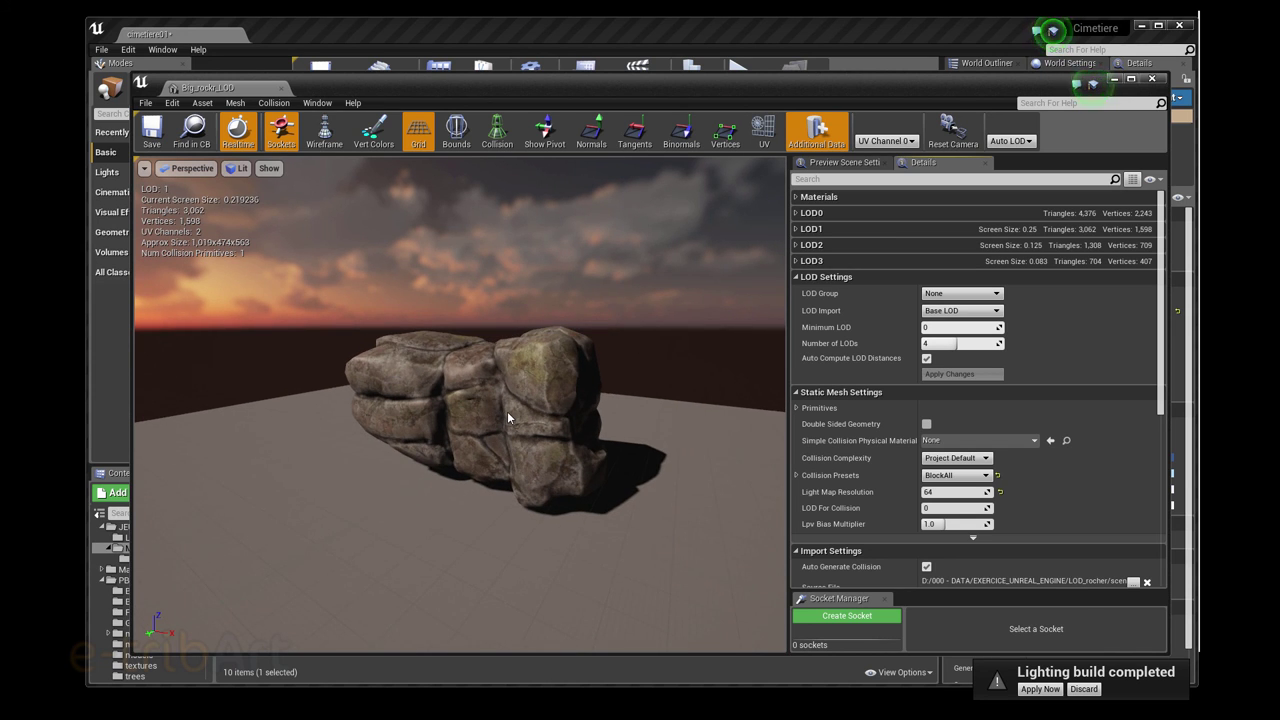
scroll(507, 411, "up", 1)
scroll(505, 412, "up", 1)
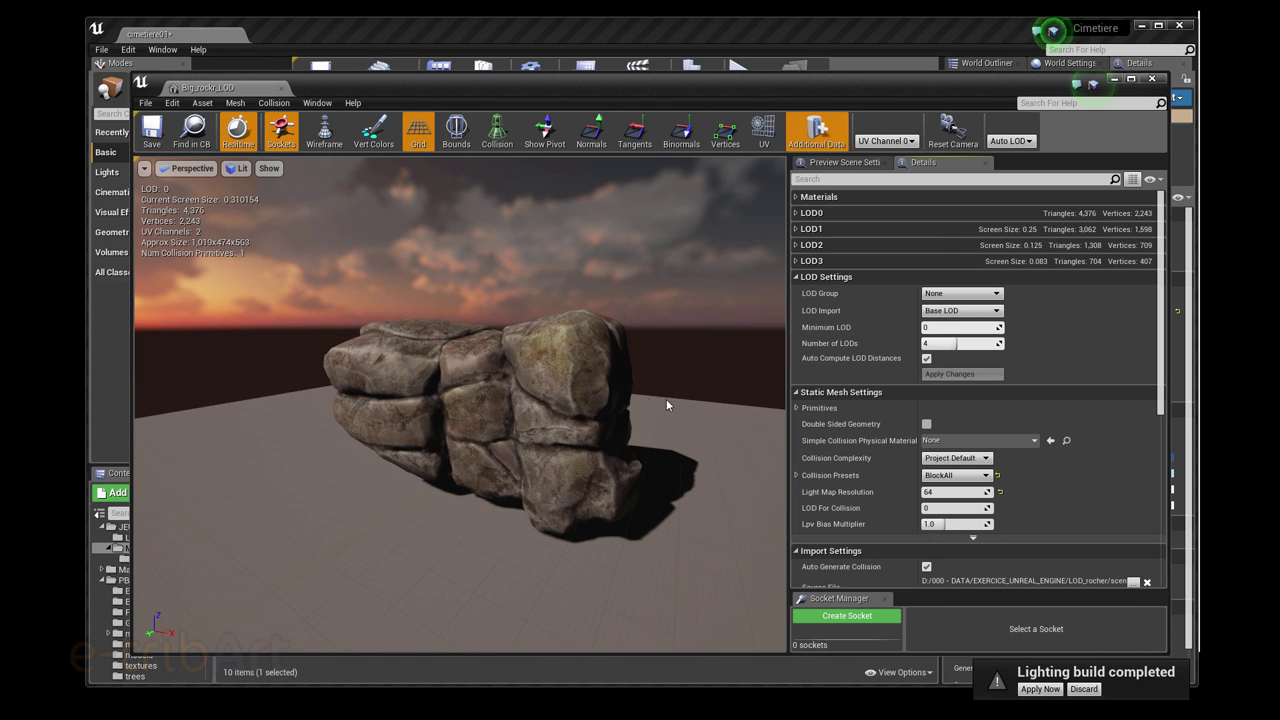
left_click_drag(548, 416, 476, 387)
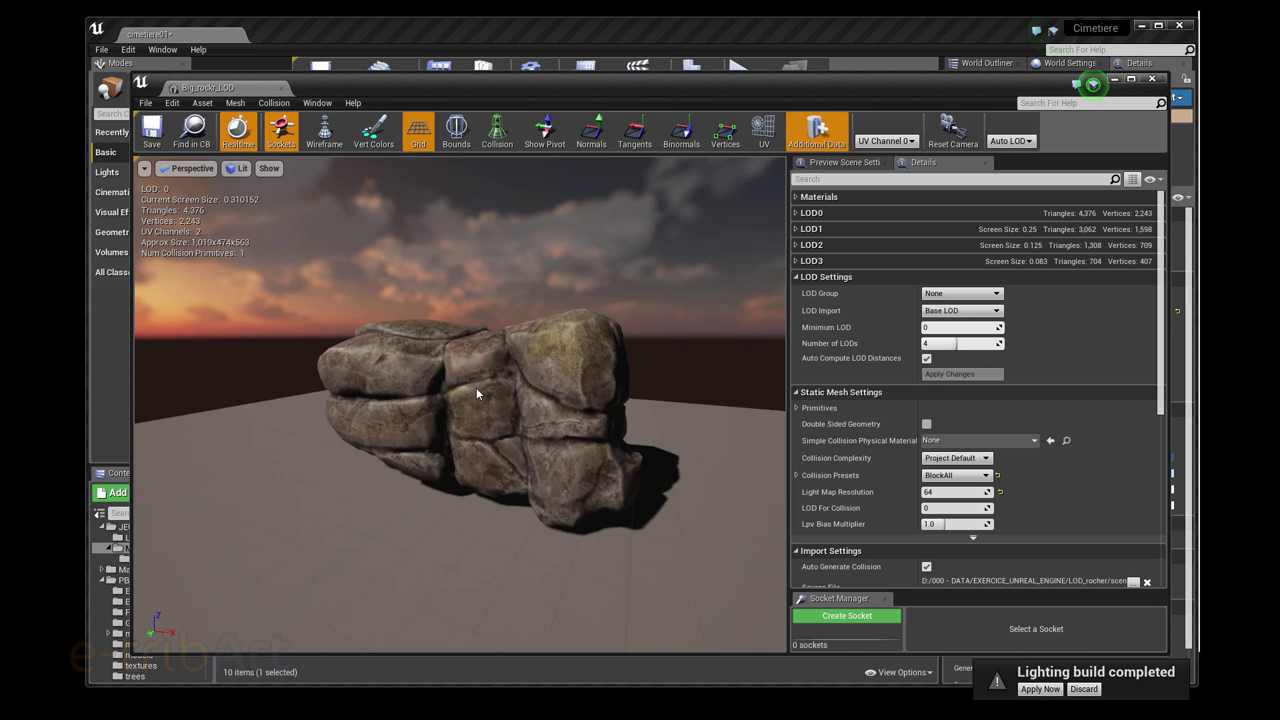
Step: Close the mesh editor and play-test the level, running forward and back before stopping
left_click(1153, 79)
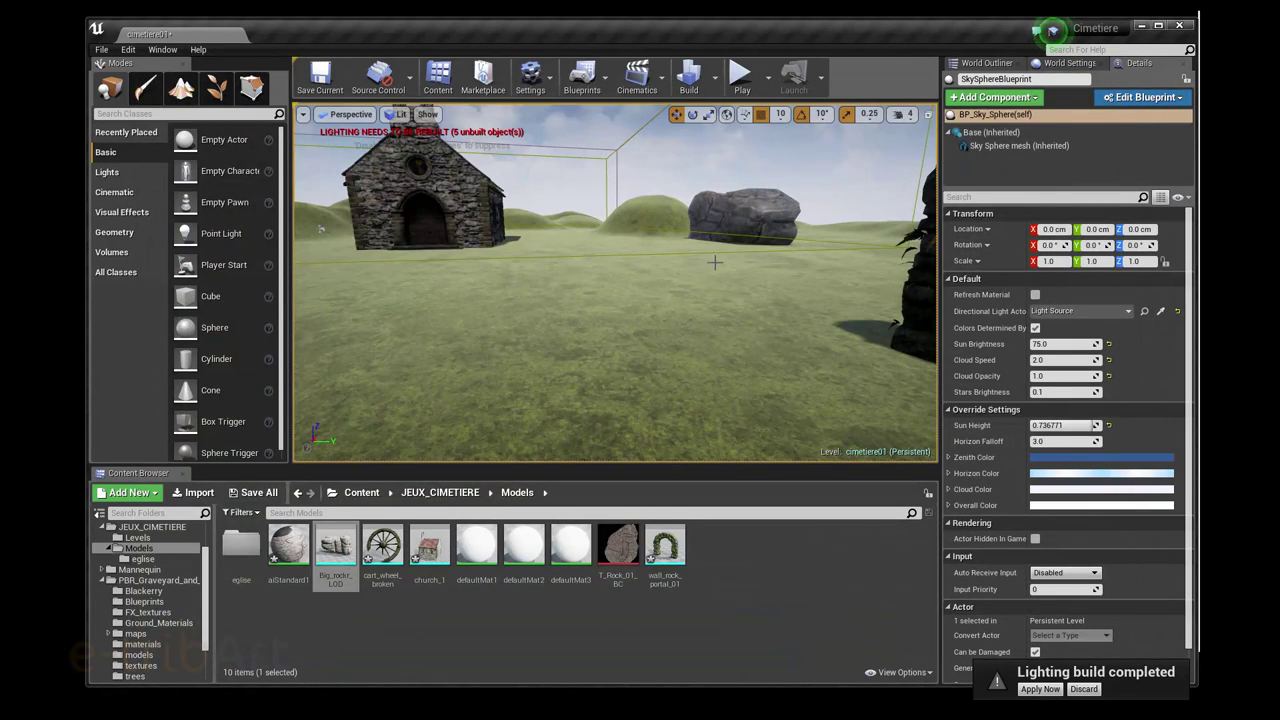
left_click(740, 76)
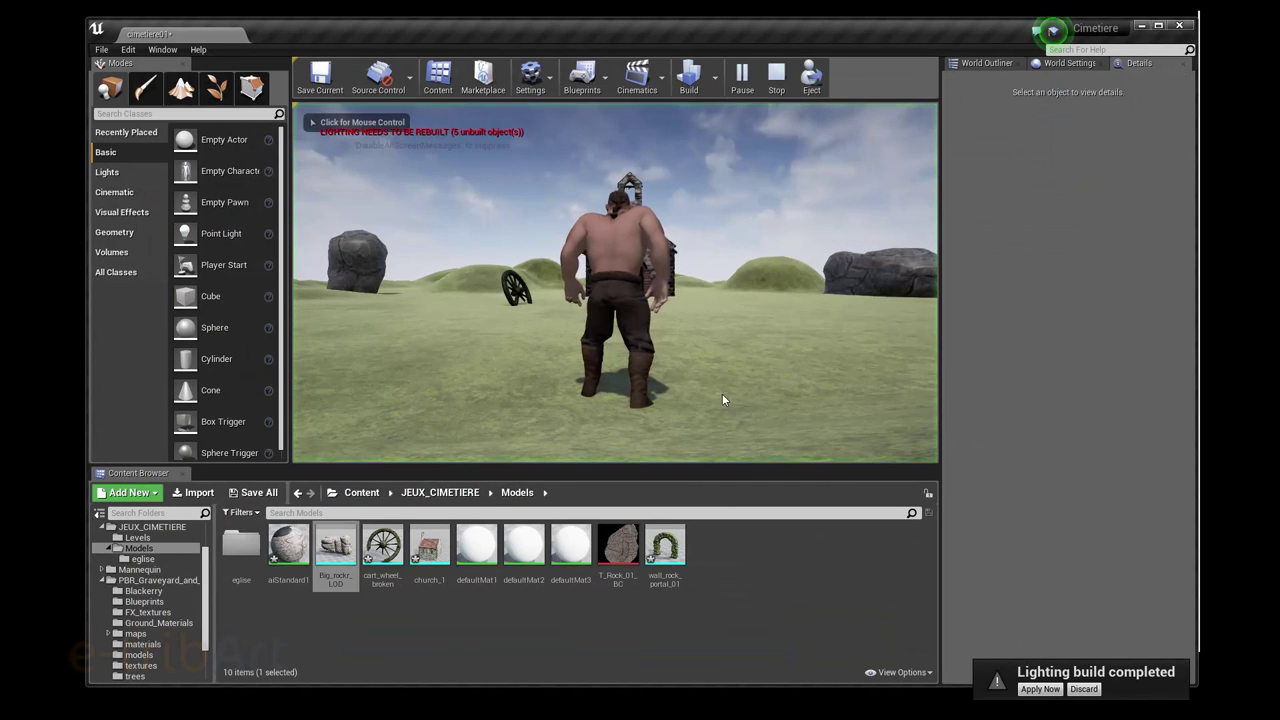
left_click(727, 386)
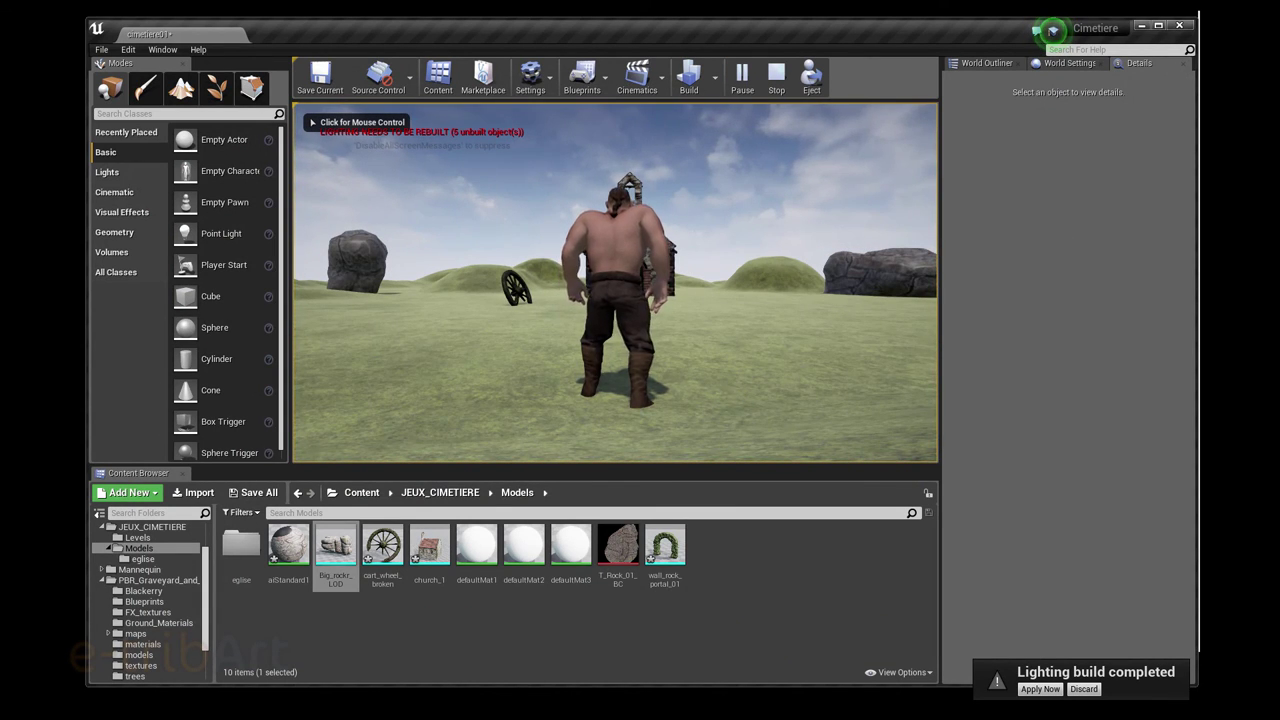
key("w")
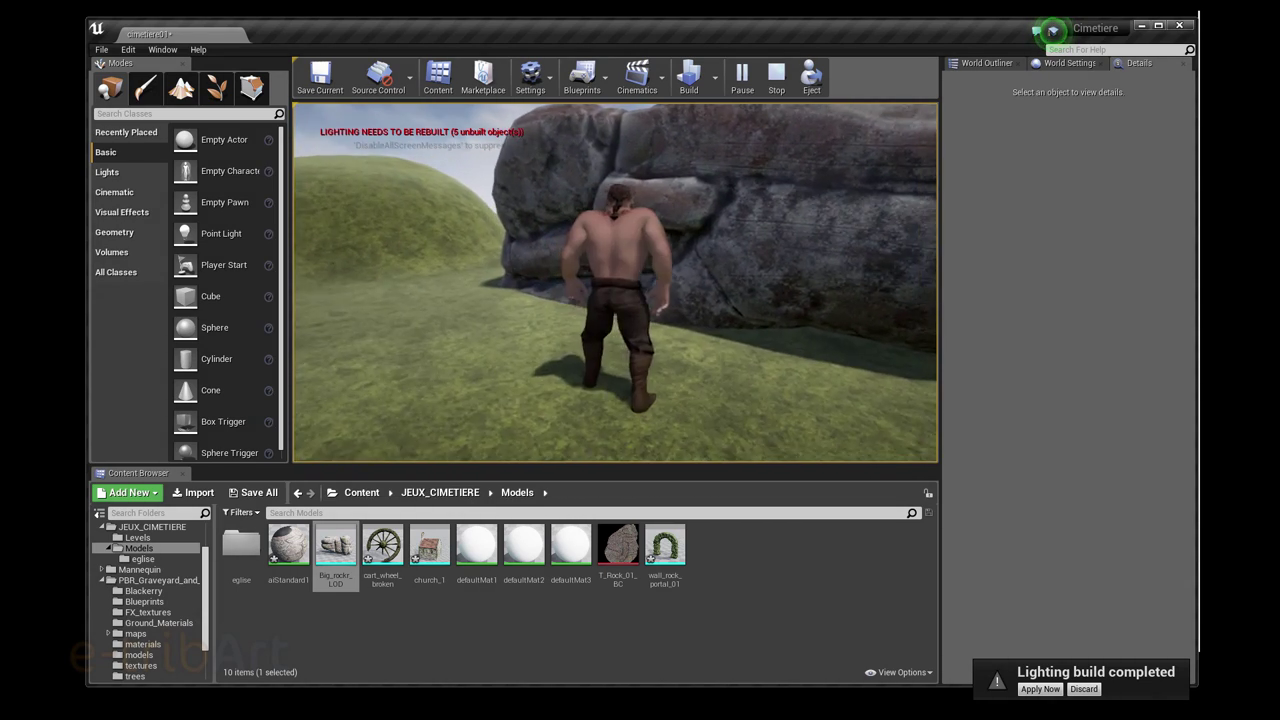
key("s")
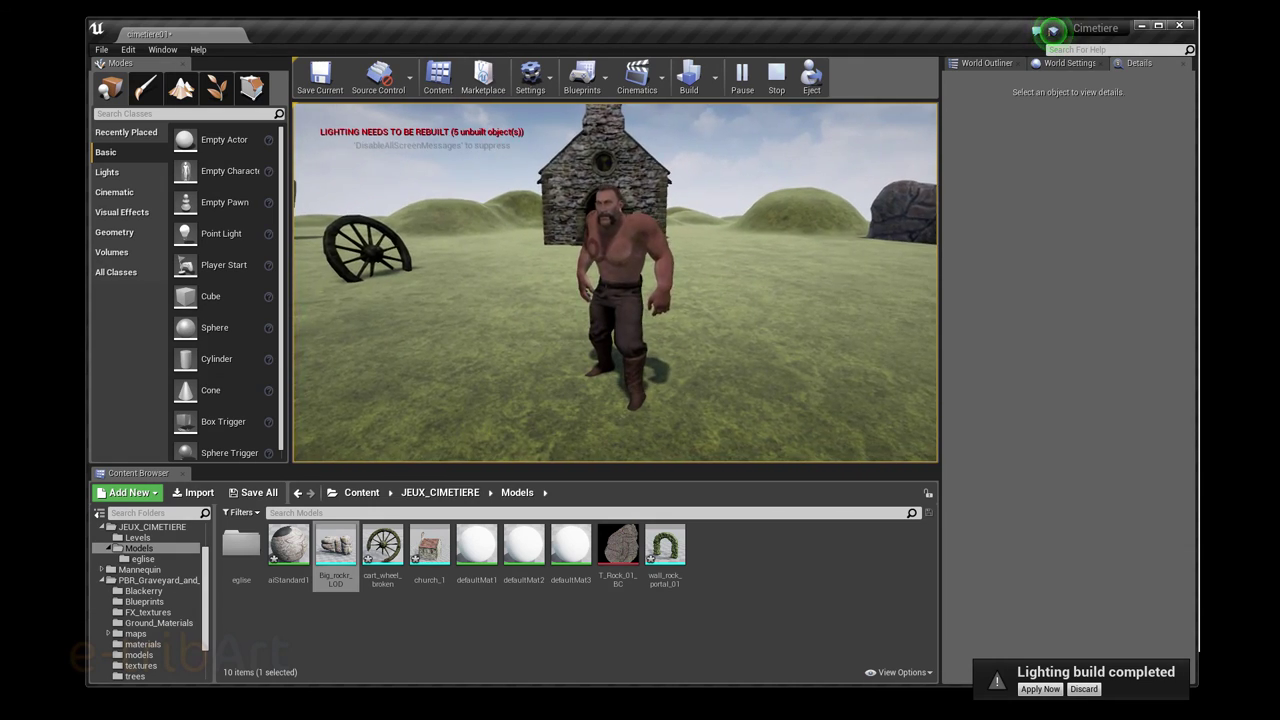
key("Escape")
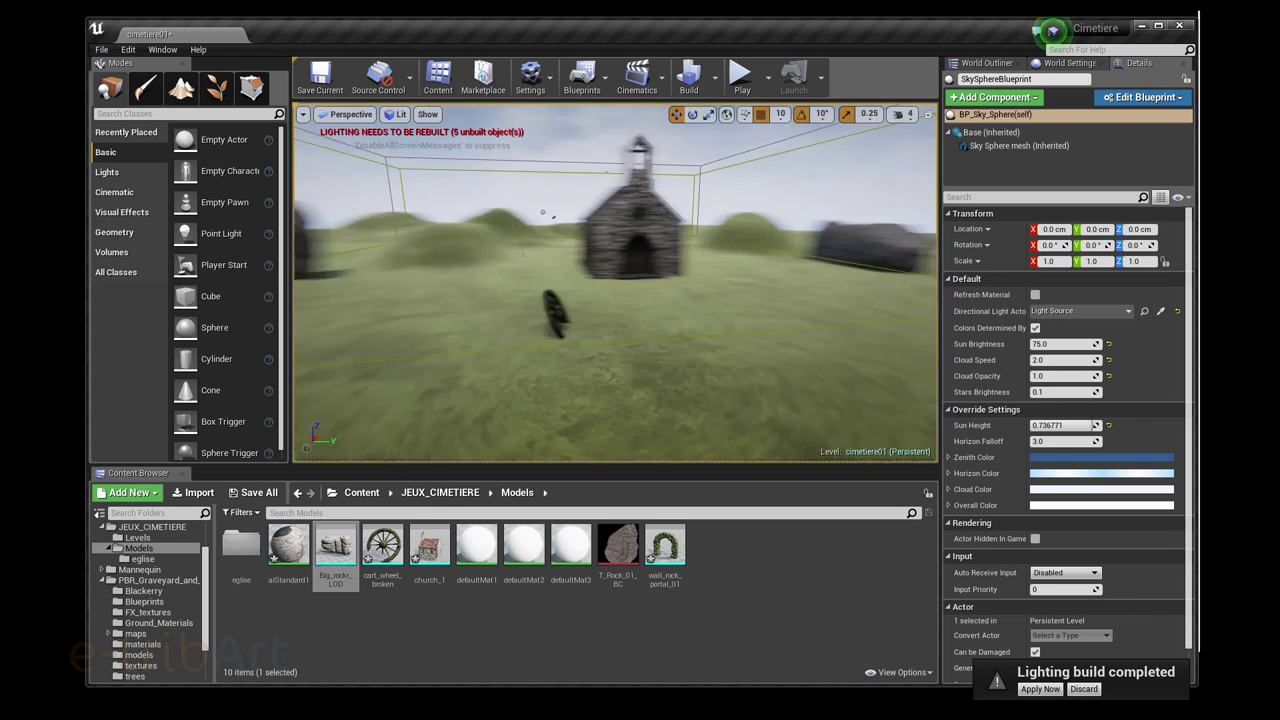